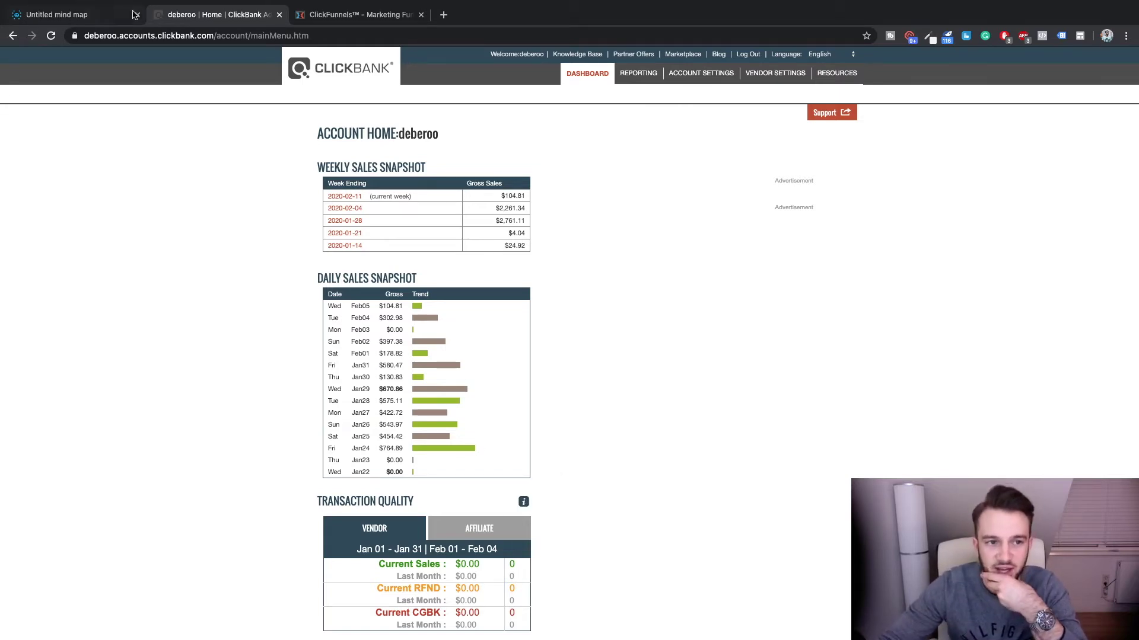
# - Switch to the MindMup mind map, move the root node toward the canvas's left side and name it "Facebook Ads"
pyautogui.click(77, 14)
pyautogui.moveTo(598, 384); pyautogui.dragTo(258, 302)
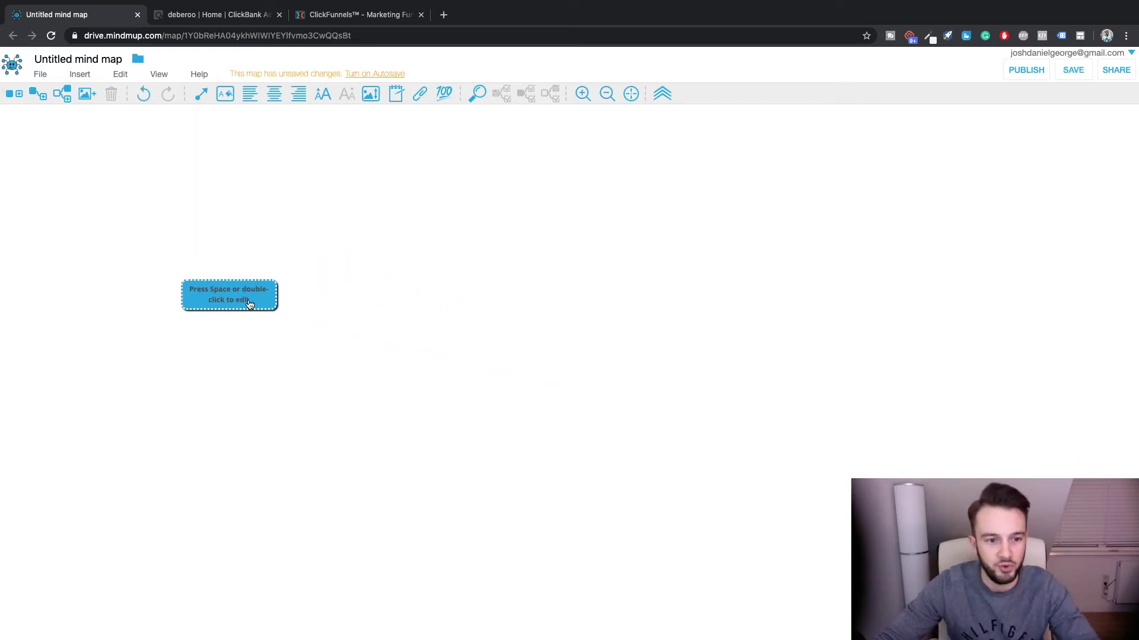
pyautogui.press('space')
pyautogui.write('F')
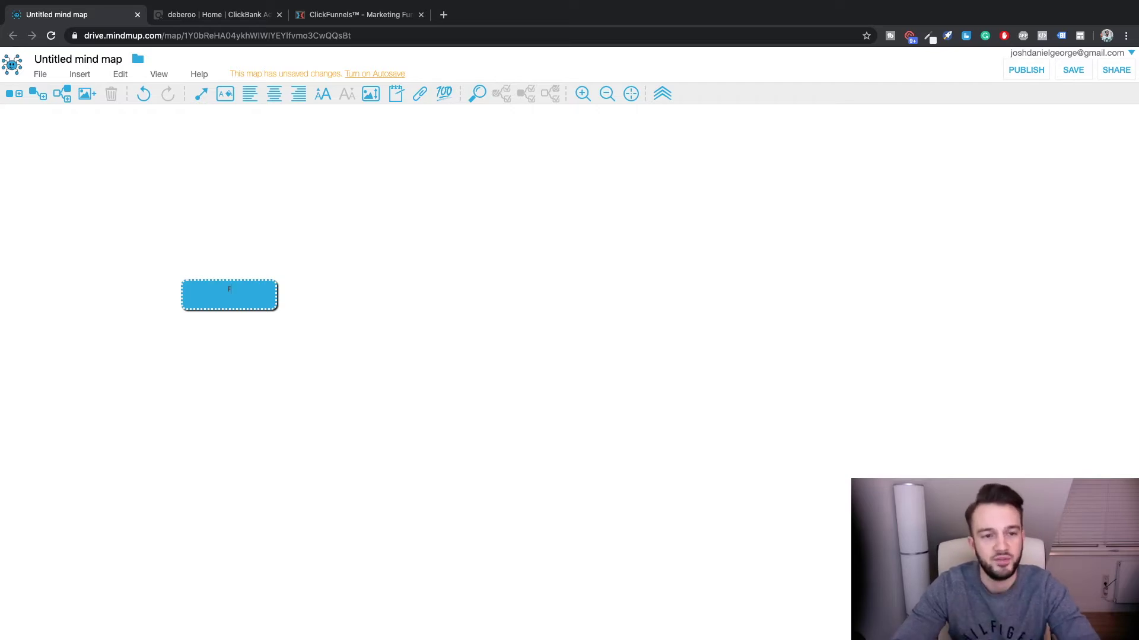
pyautogui.write('acebook')
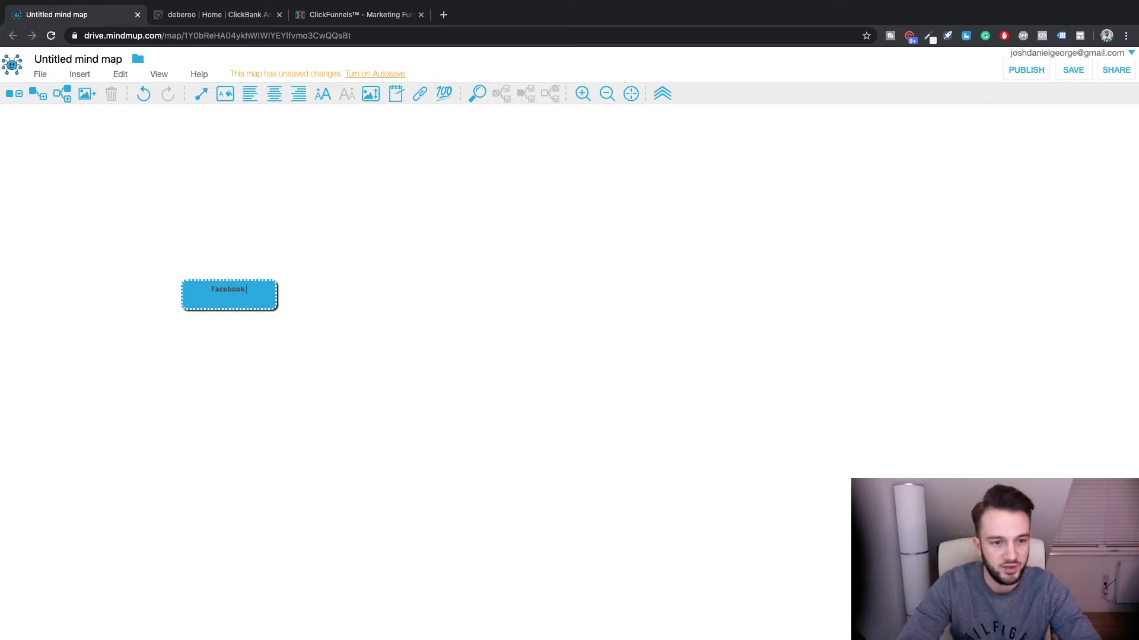
pyautogui.write(' Ads')
pyautogui.press('Return')
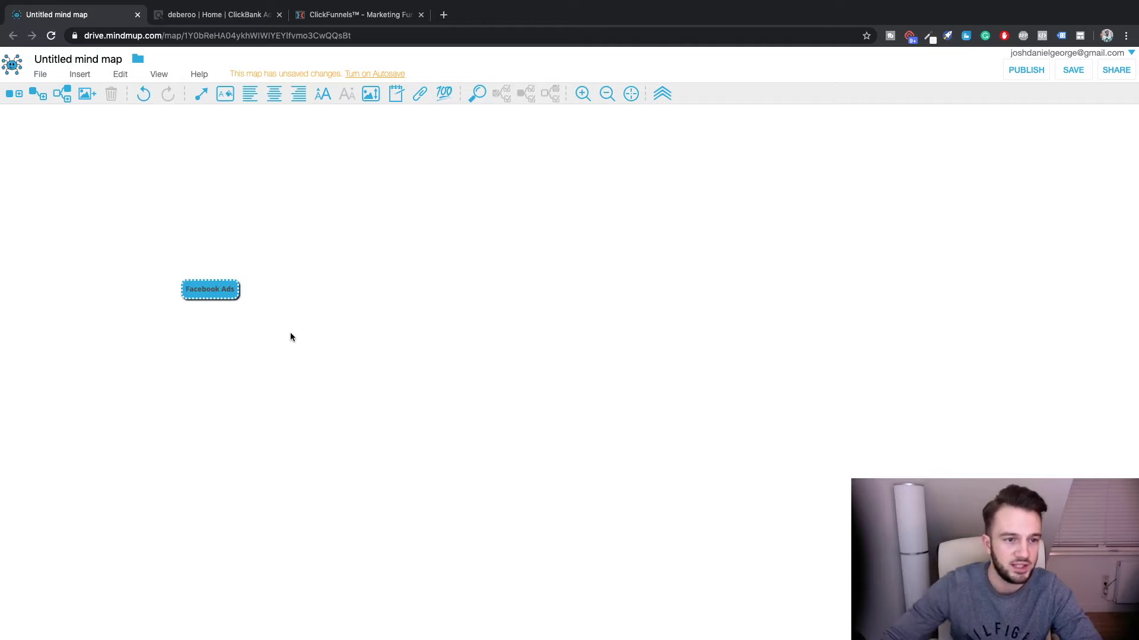
# - Add a separate node named "Clickbank Offer" and place it well to the right of Facebook Ads
pyautogui.click(12, 93)
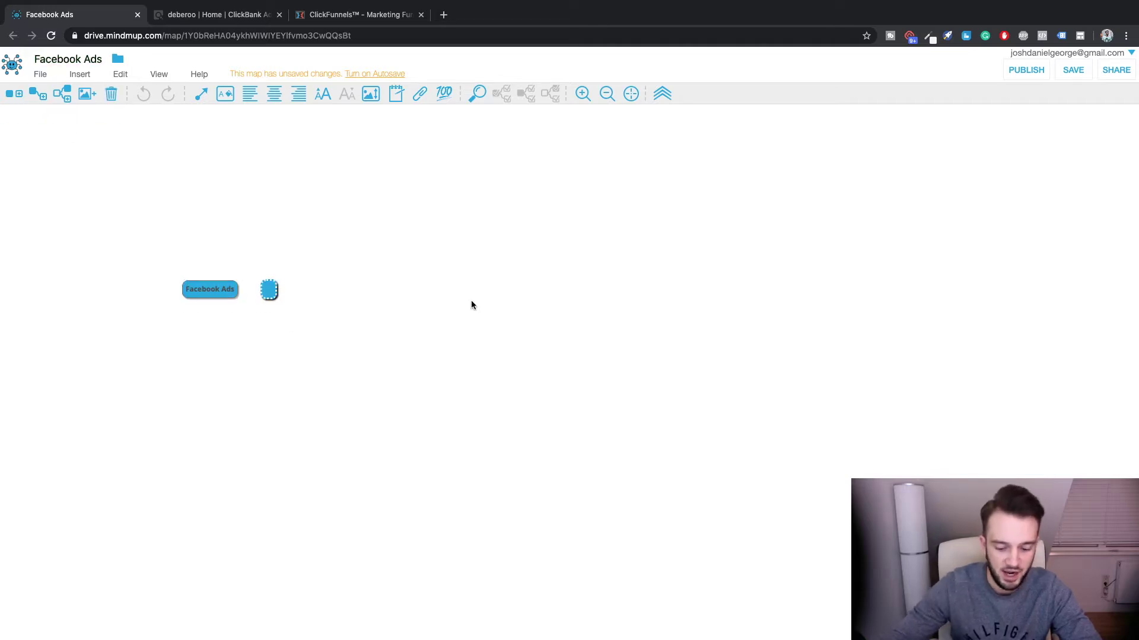
pyautogui.write('Clickbank Sa')
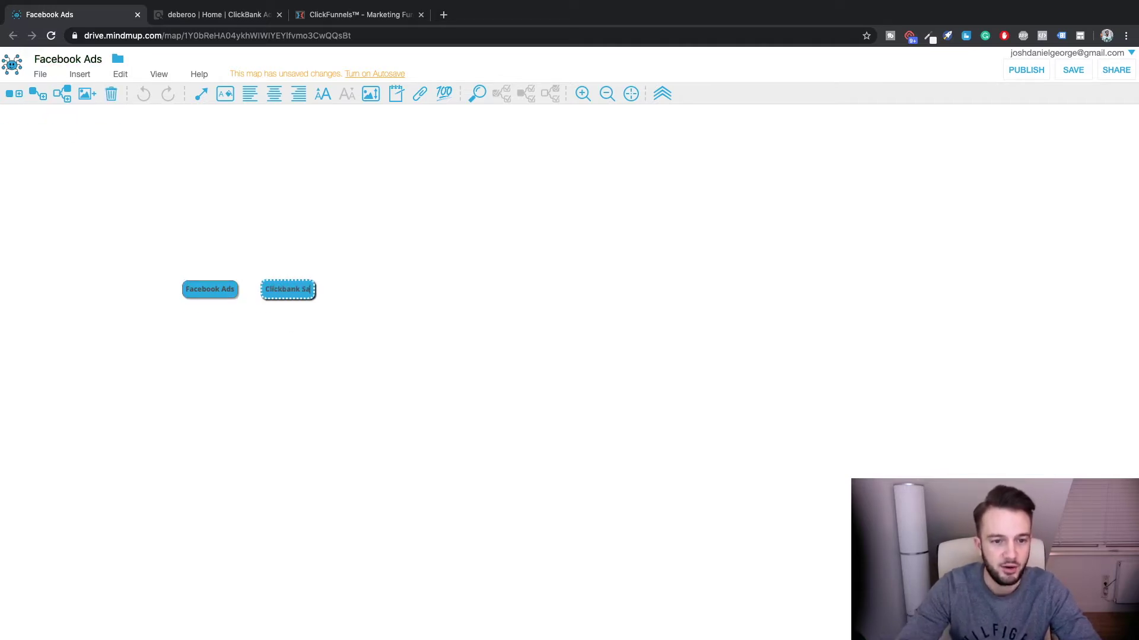
pyautogui.press('BackSpace')
pyautogui.press('BackSpace')
pyautogui.write('O')
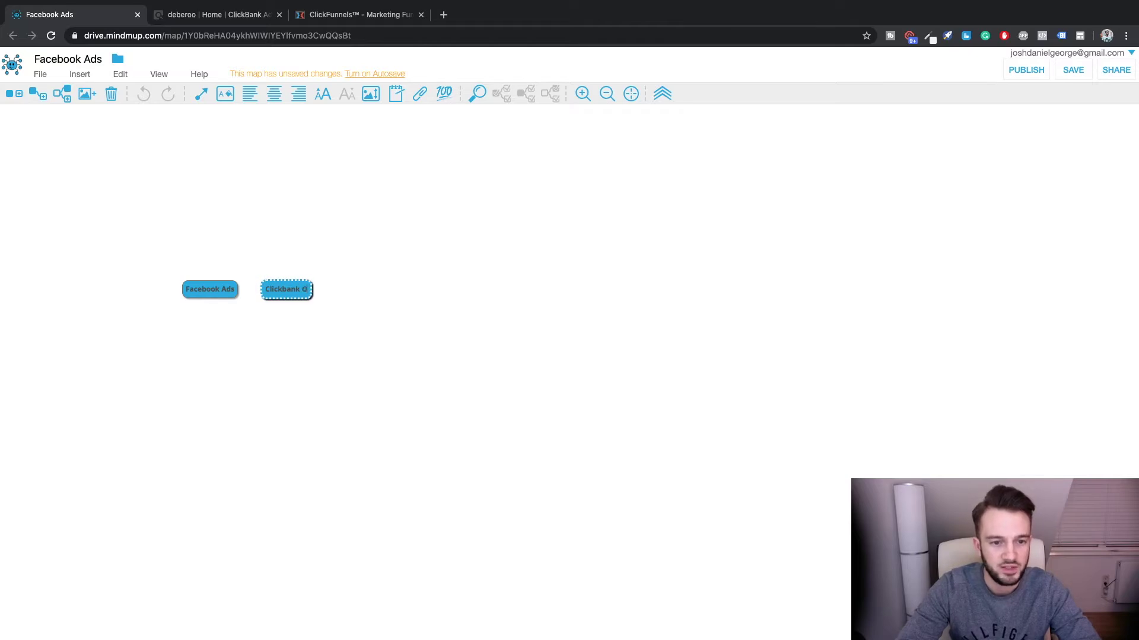
pyautogui.write('ffer')
pyautogui.press('Return')
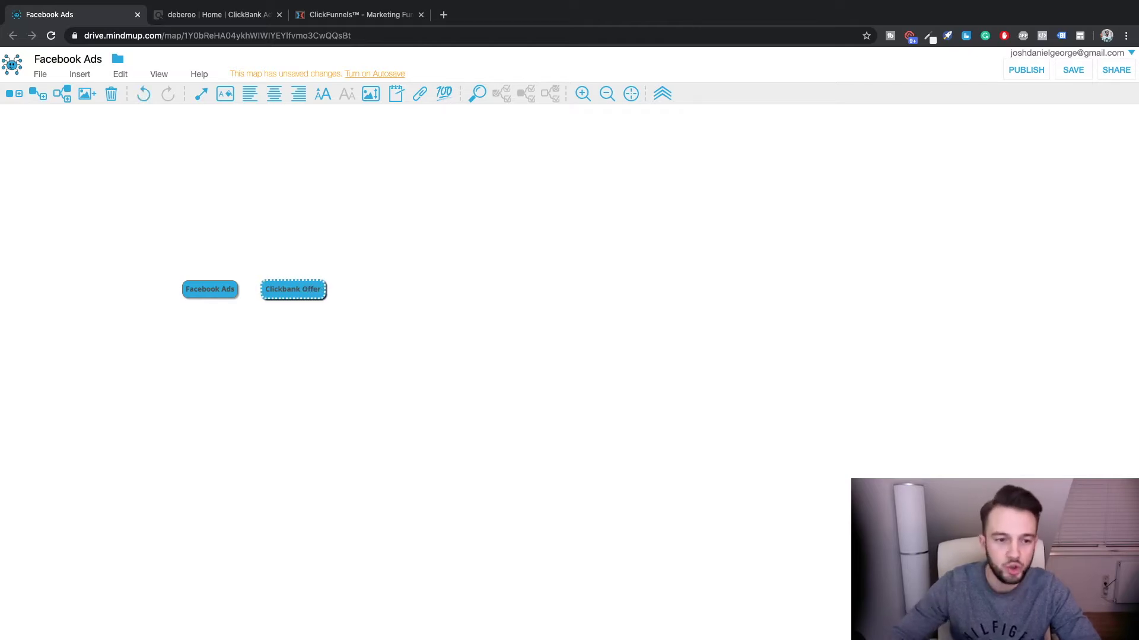
pyautogui.moveTo(294, 297); pyautogui.dragTo(561, 297)
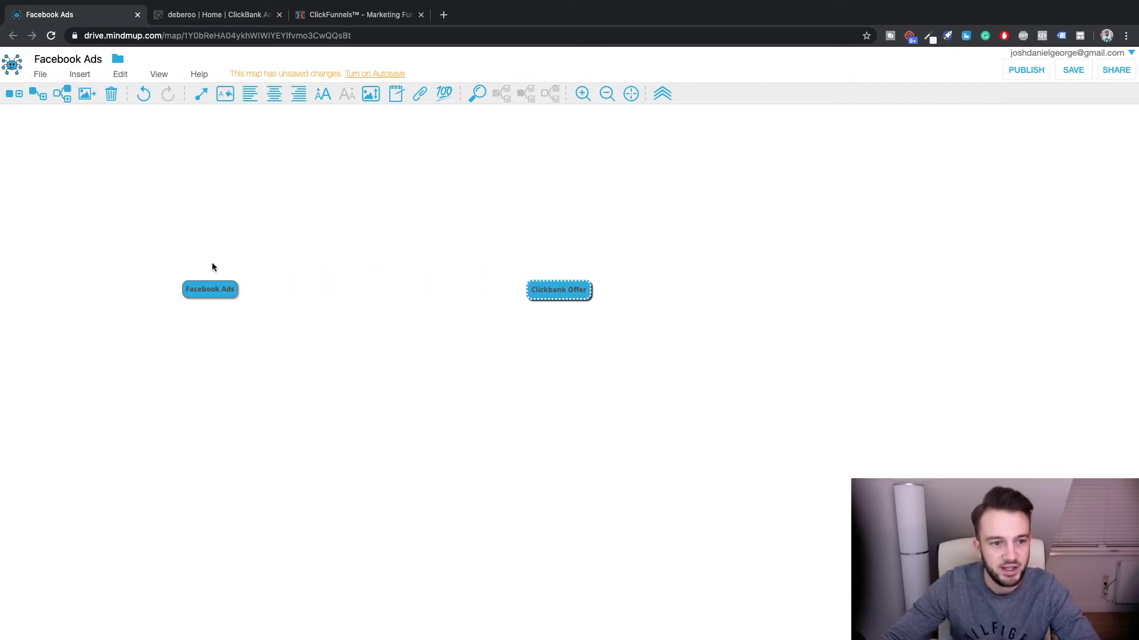
# - Draw an arrow from Facebook Ads to Clickbank Offer and remove that arrow again
pyautogui.click(212, 285)
pyautogui.click(201, 94)
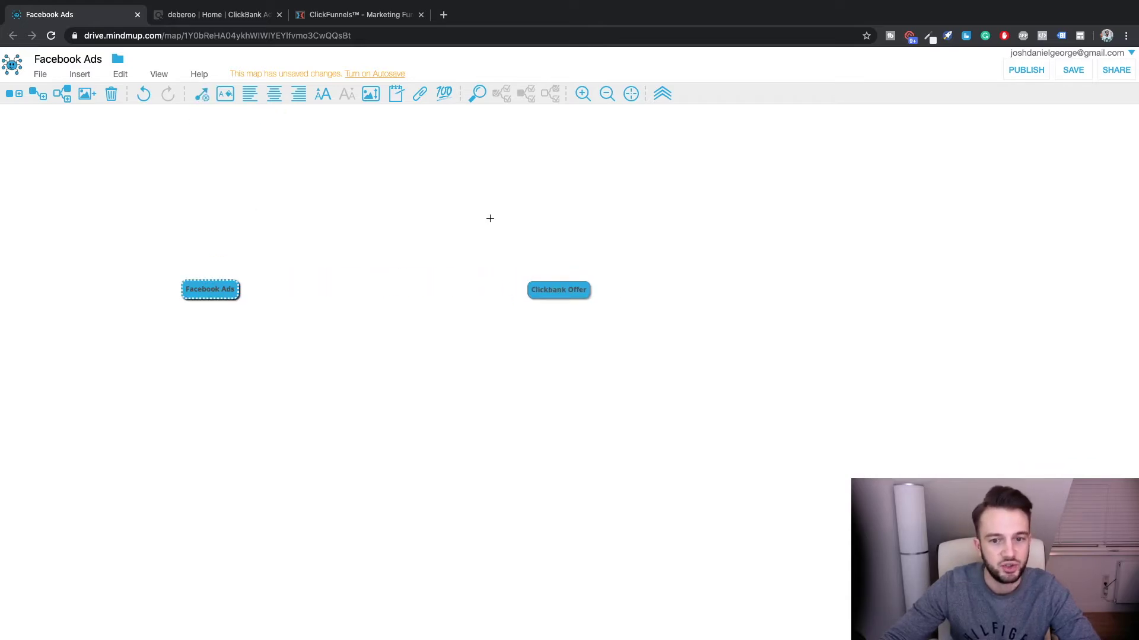
pyautogui.click(559, 292)
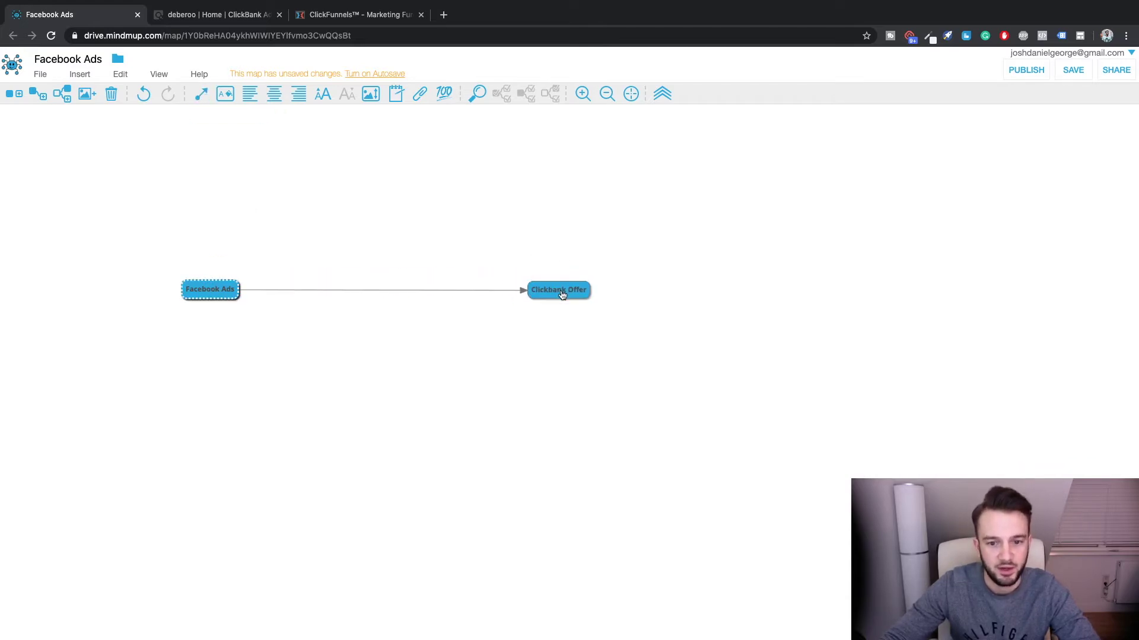
pyautogui.click(341, 289)
pyautogui.click(408, 224)
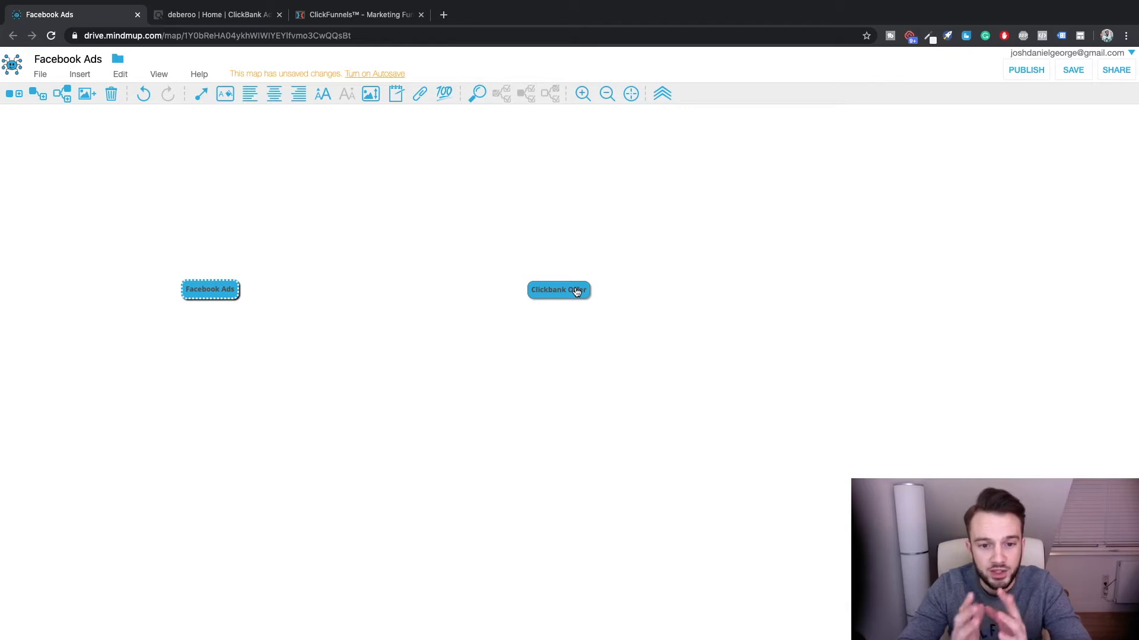
# - Add a node named "Bridge Page" and place it between Facebook Ads and Clickbank Offer
pyautogui.moveTo(574, 294); pyautogui.dragTo(582, 299)
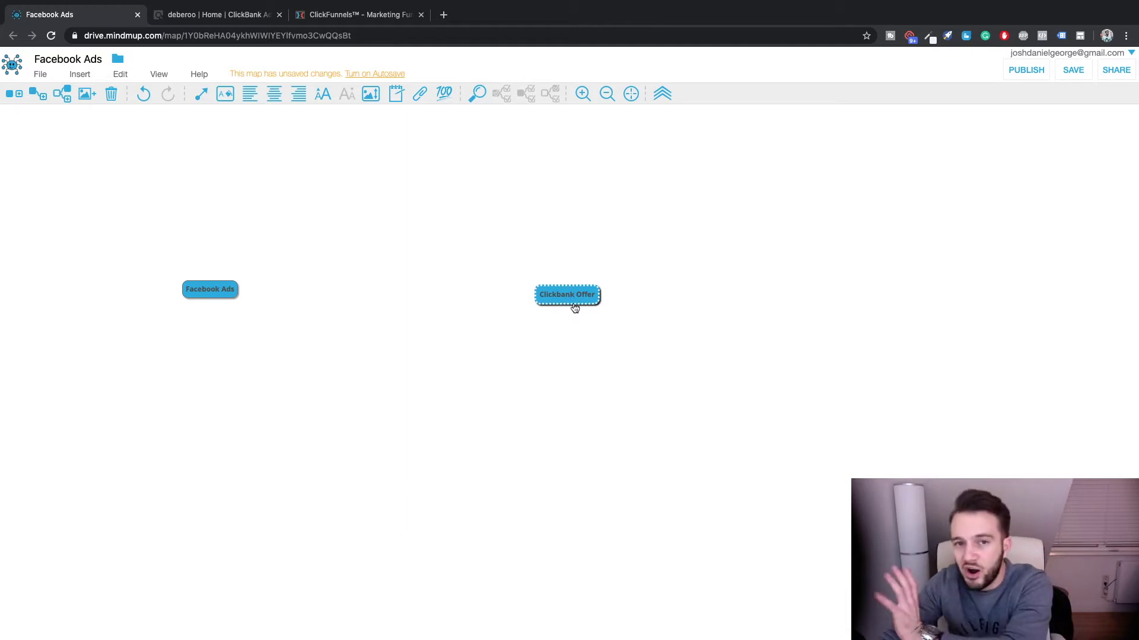
pyautogui.click(211, 293)
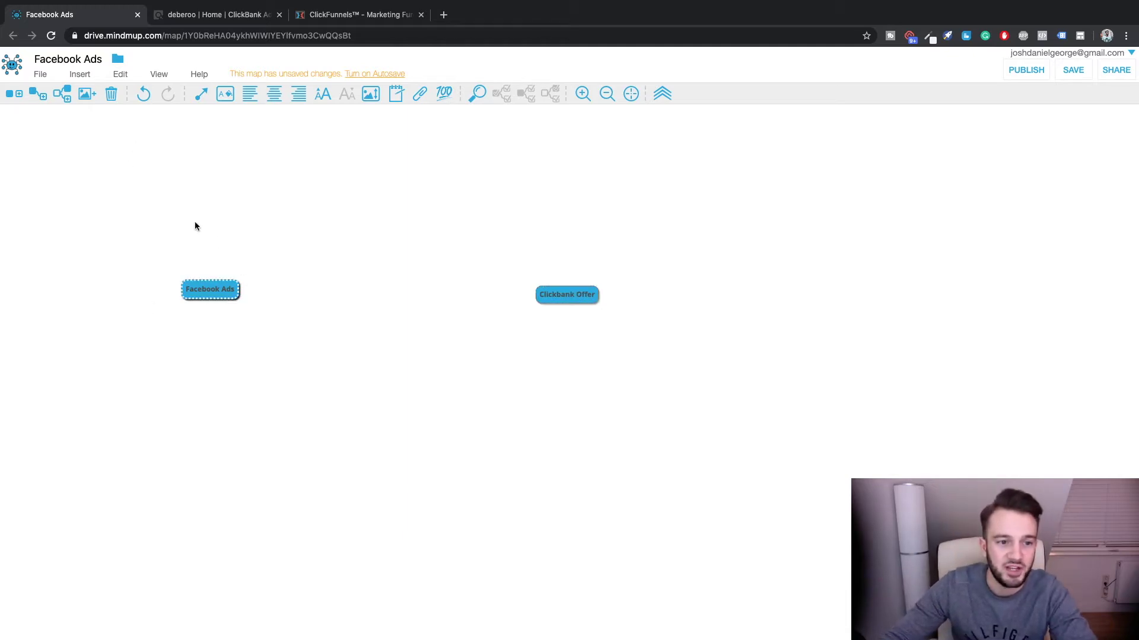
pyautogui.click(13, 97)
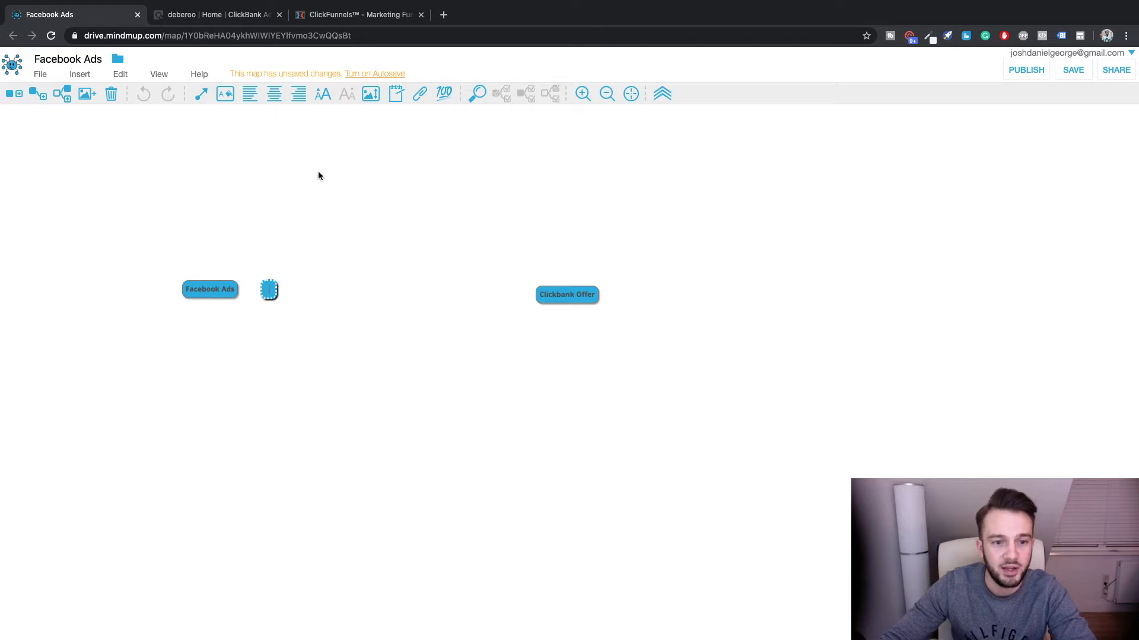
pyautogui.write('Bridge Page')
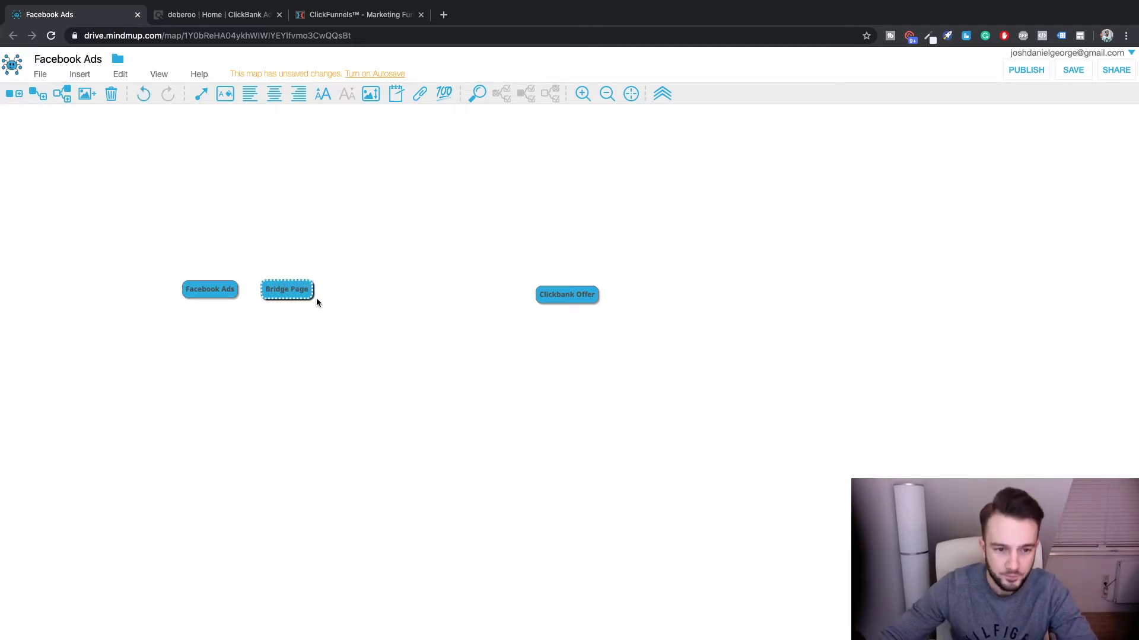
pyautogui.moveTo(311, 296); pyautogui.dragTo(382, 296)
# - Connect Facebook Ads to Bridge Page and Bridge Page to Clickbank Offer with arrows
pyautogui.click(208, 291)
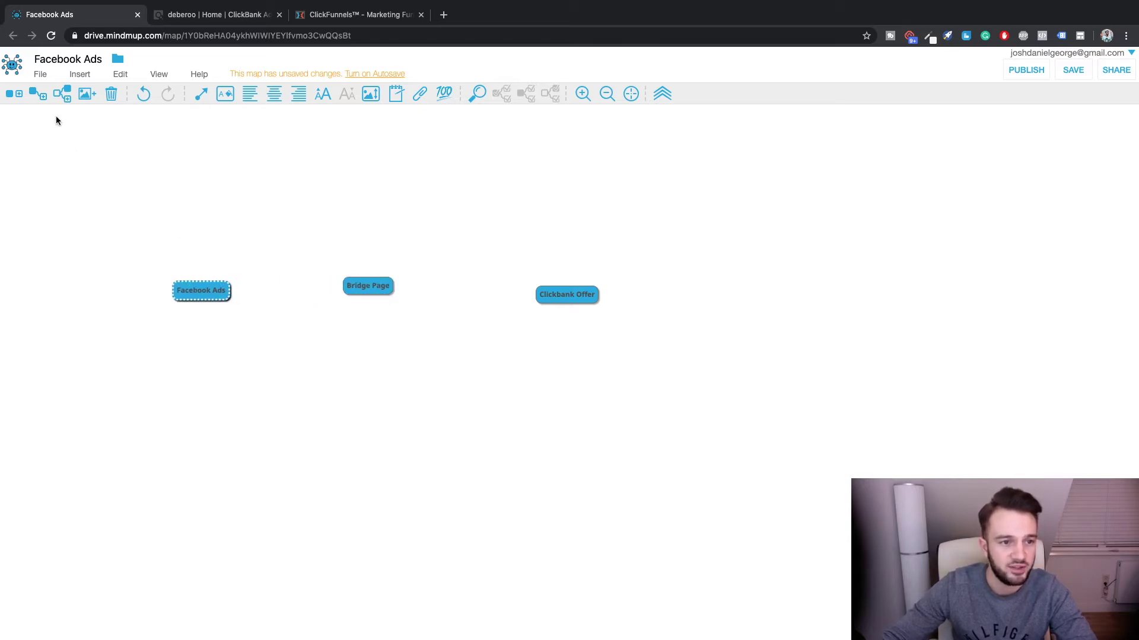
pyautogui.click(201, 93)
pyautogui.click(366, 290)
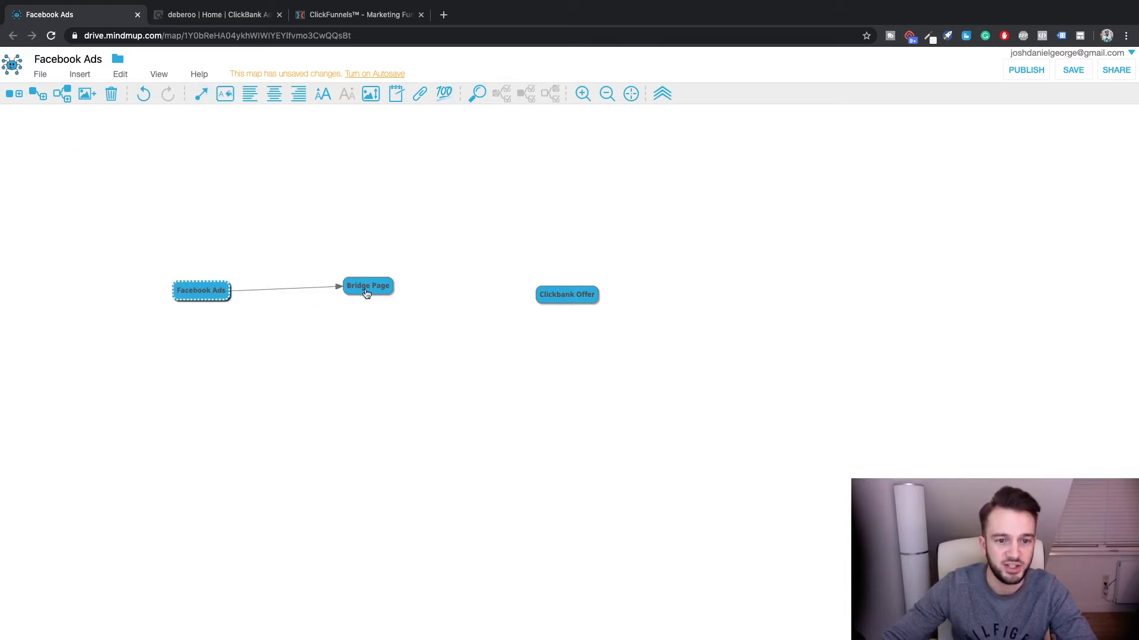
pyautogui.click(368, 289)
pyautogui.click(201, 93)
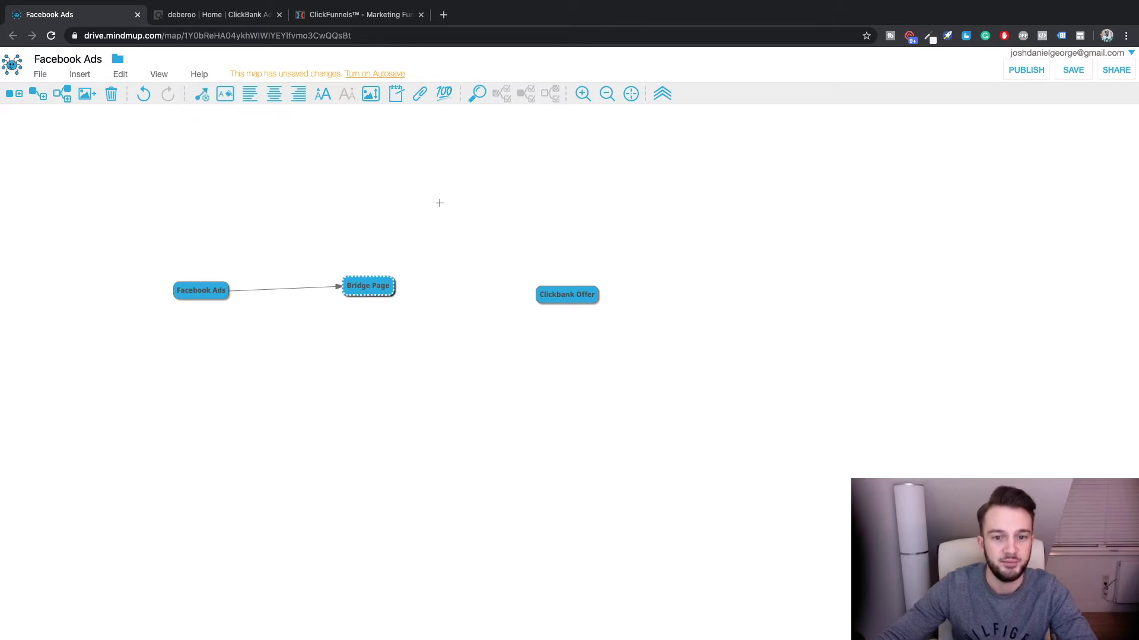
pyautogui.click(555, 297)
# - Spread the three linked nodes slightly further apart, with Bridge Page raised a little above the other two
pyautogui.moveTo(206, 291); pyautogui.dragTo(202, 296)
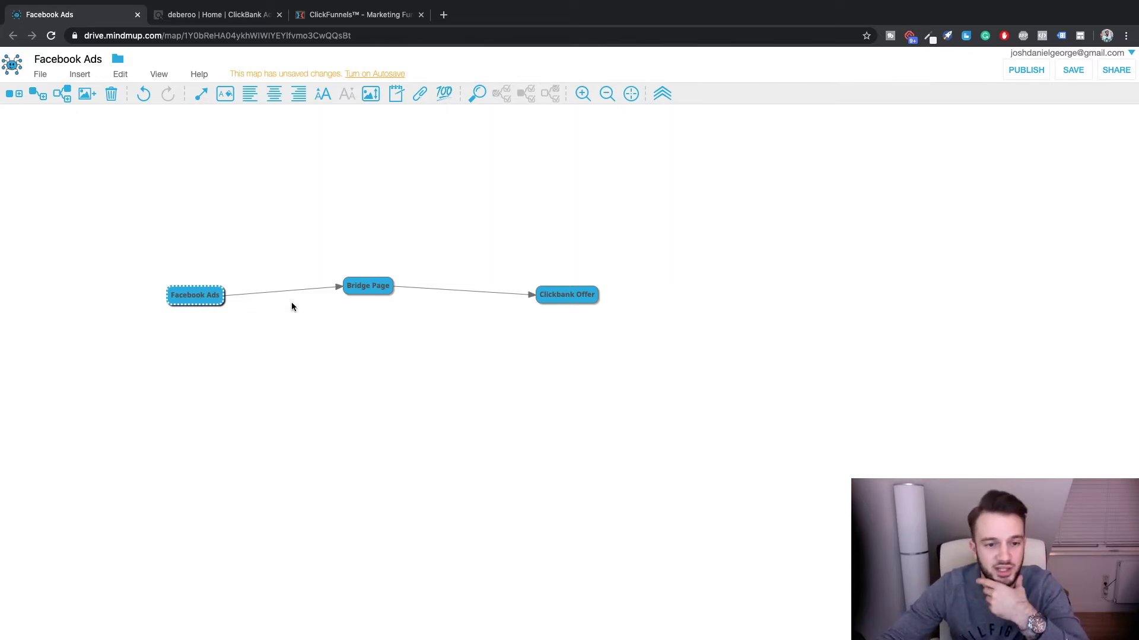
pyautogui.click(366, 288)
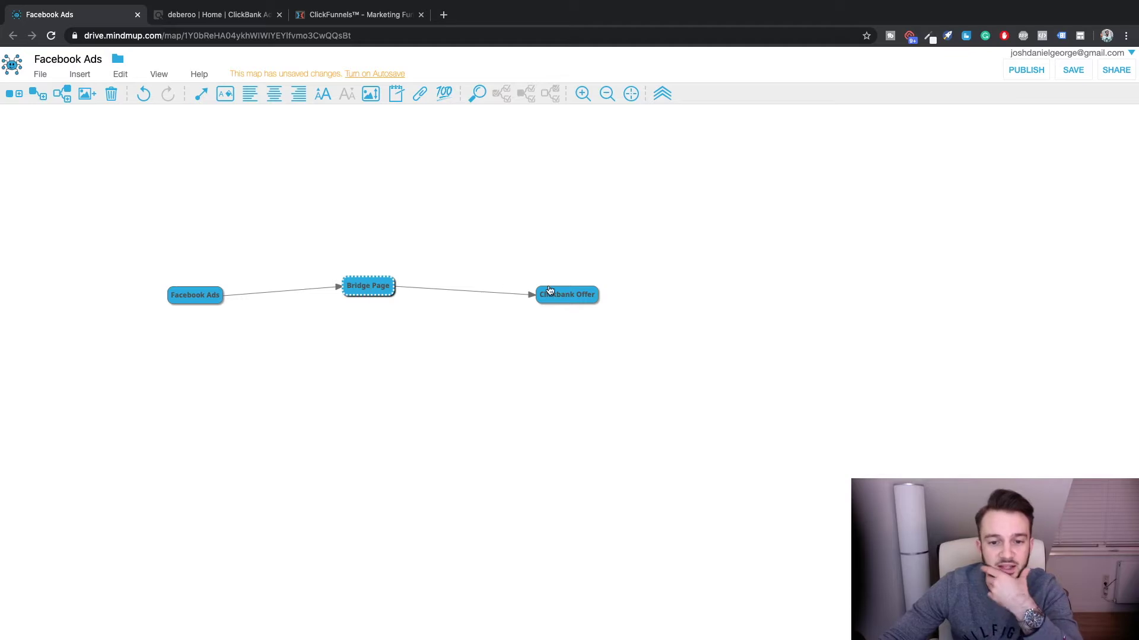
pyautogui.moveTo(560, 296); pyautogui.dragTo(584, 299)
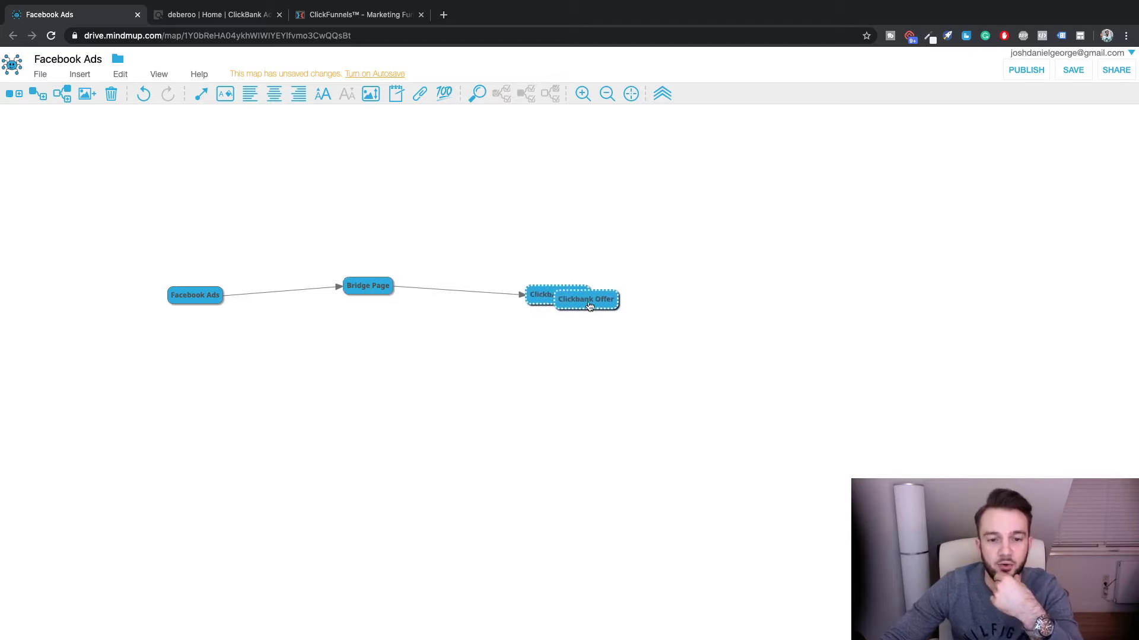
pyautogui.moveTo(370, 287); pyautogui.dragTo(382, 285)
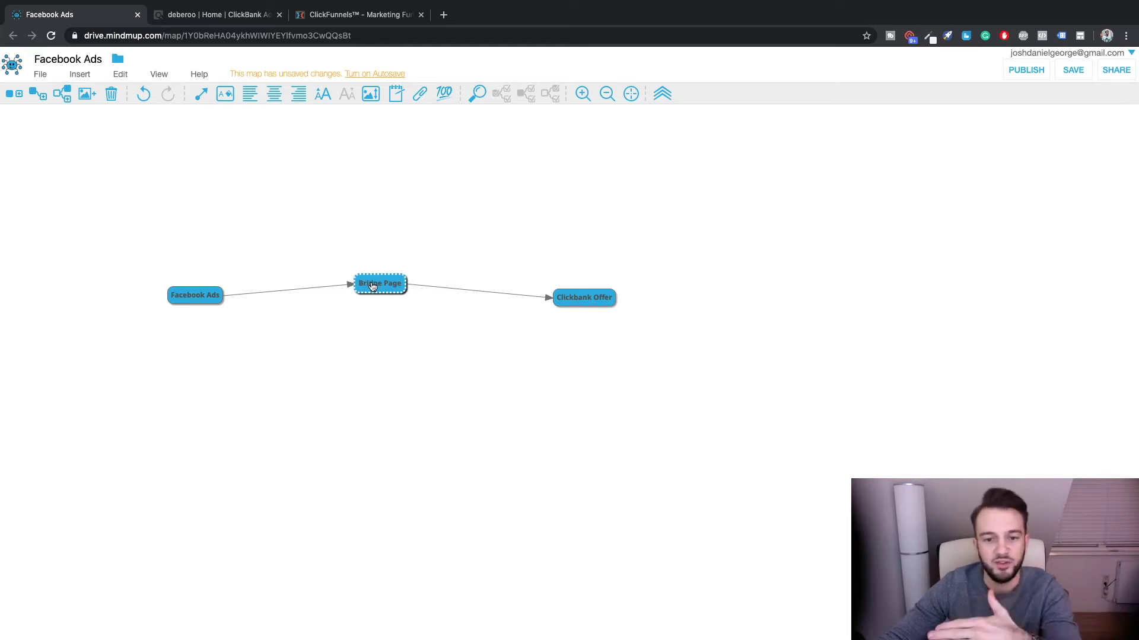
pyautogui.click(585, 298)
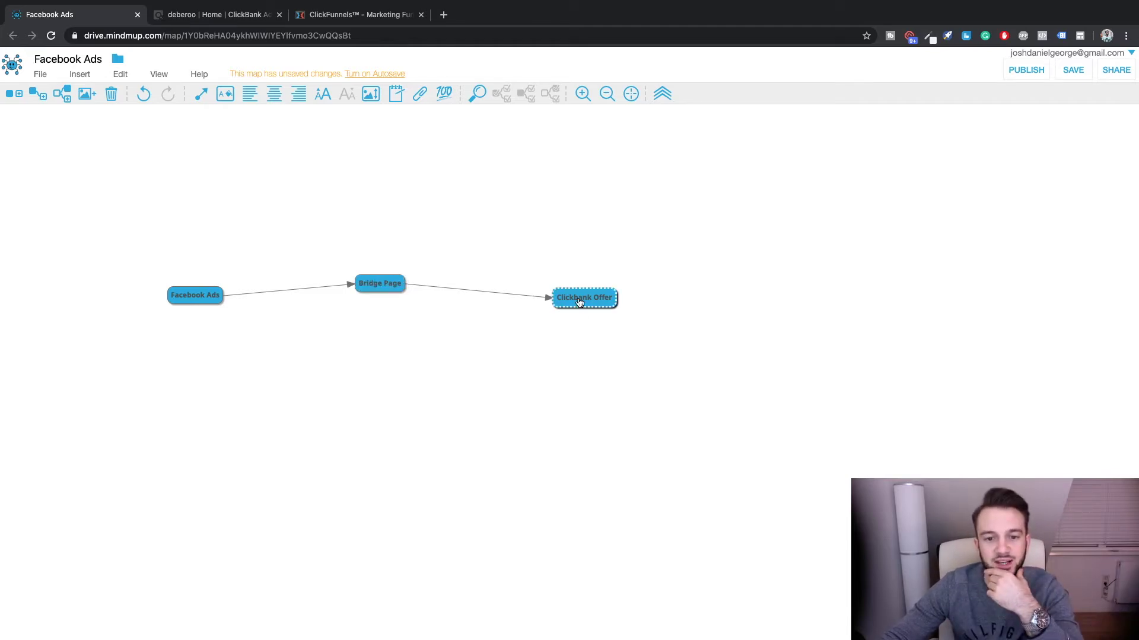
pyautogui.click(385, 282)
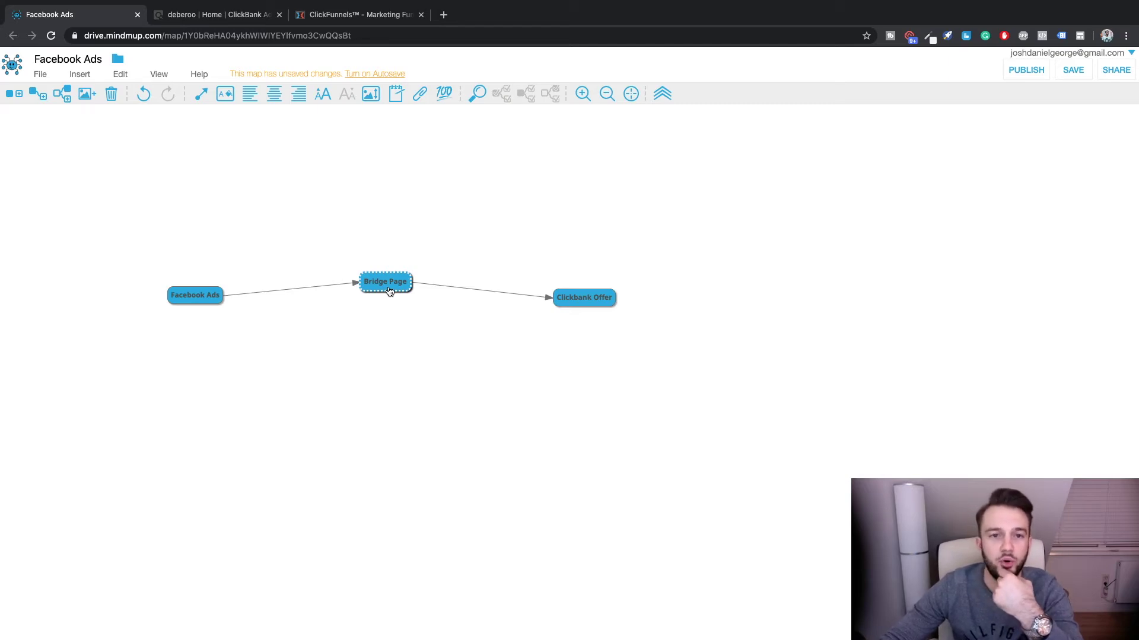
pyautogui.moveTo(388, 291); pyautogui.dragTo(385, 285)
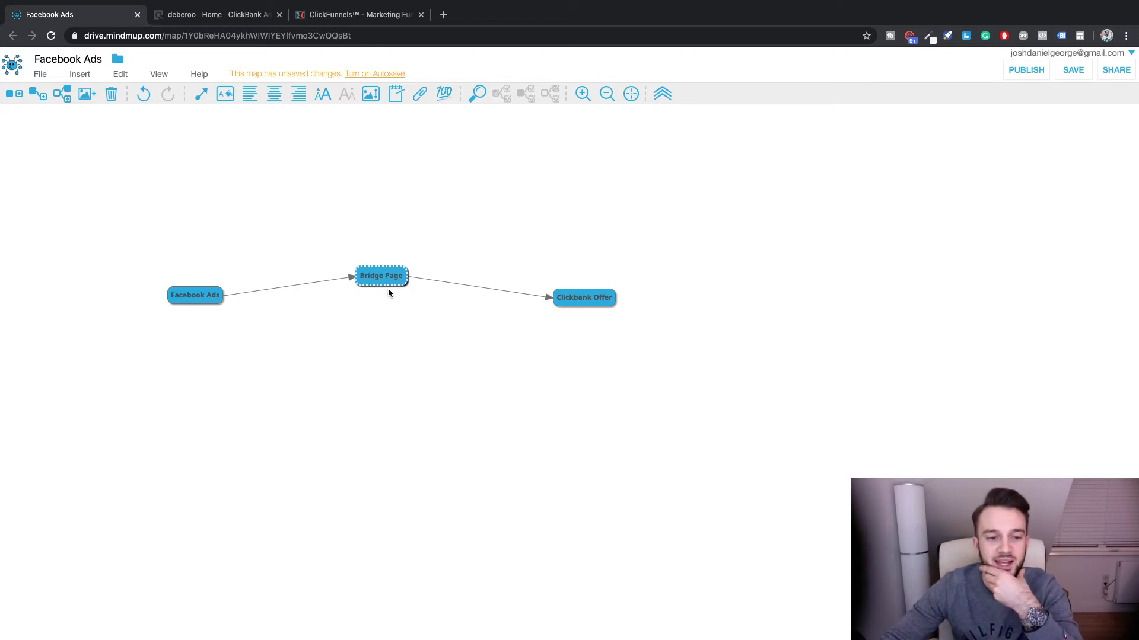
pyautogui.moveTo(385, 286); pyautogui.dragTo(382, 283)
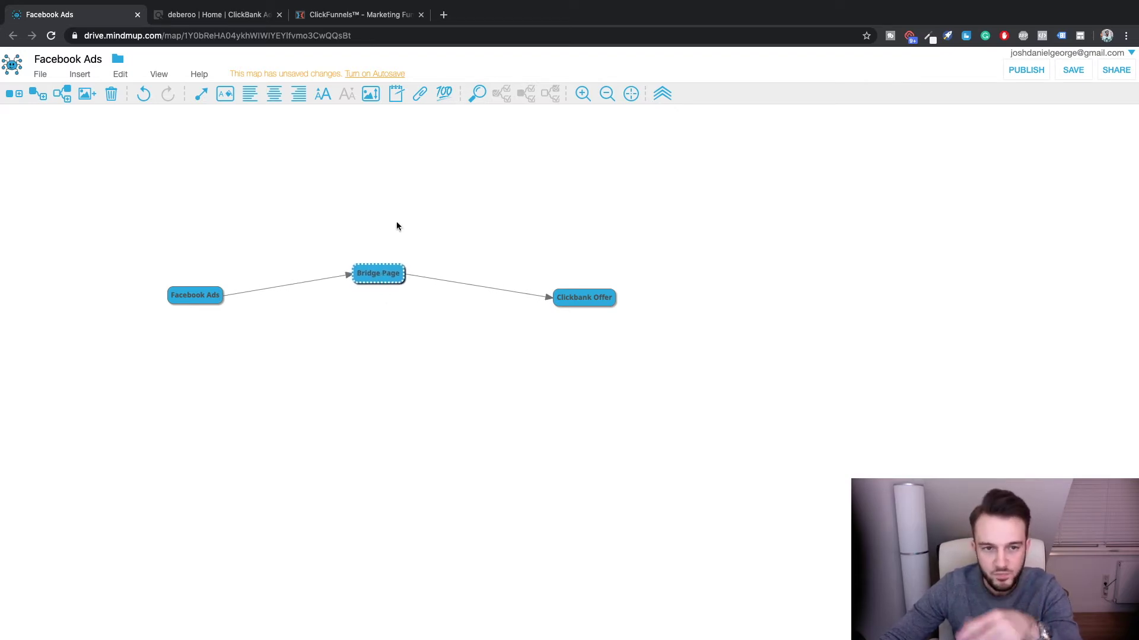
# - Switch to ClickFunnels and look over the list of existing funnels
pyautogui.click(382, 20)
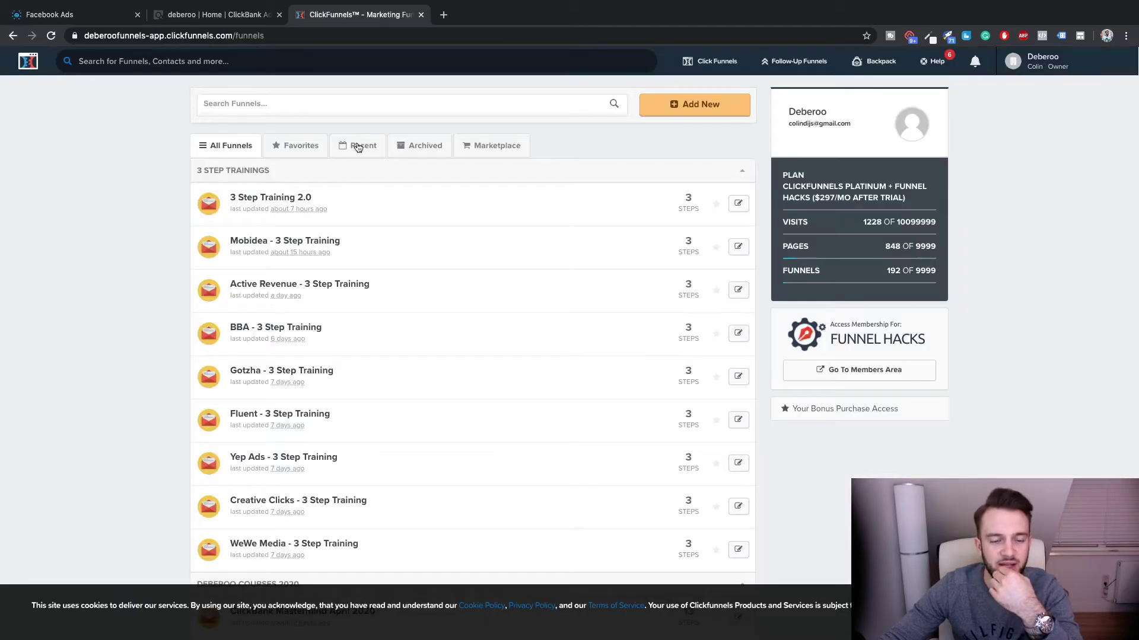
pyautogui.scroll(-5, 180, 224)
pyautogui.scroll(3, 182, 225)
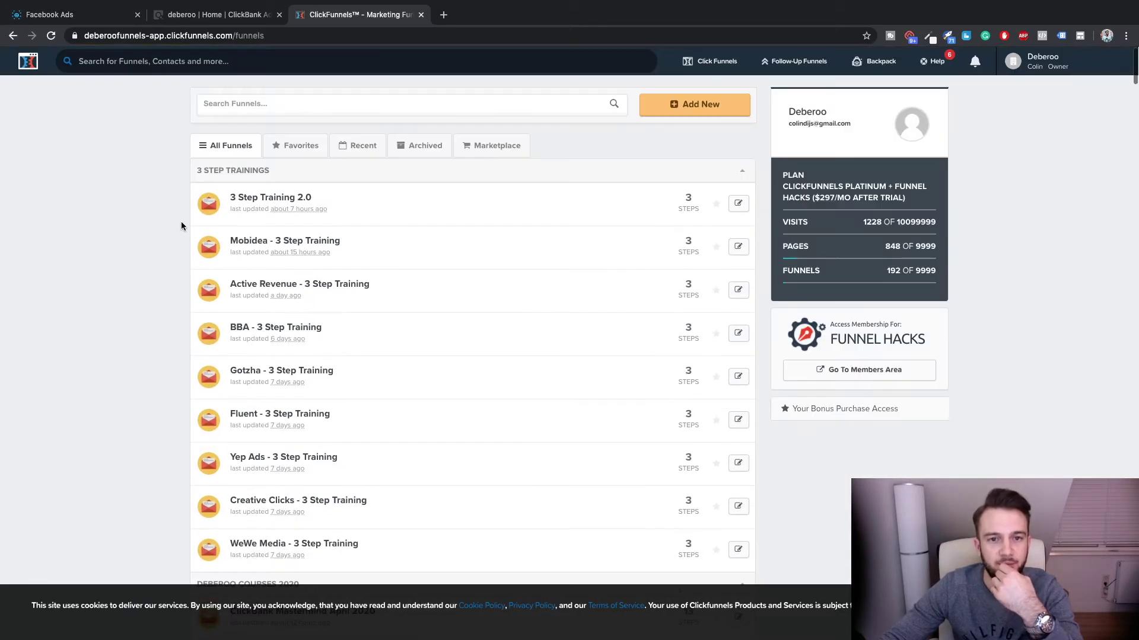
# - Switch to ClickBank, open the Marketplace and expand the Education product category
pyautogui.click(227, 19)
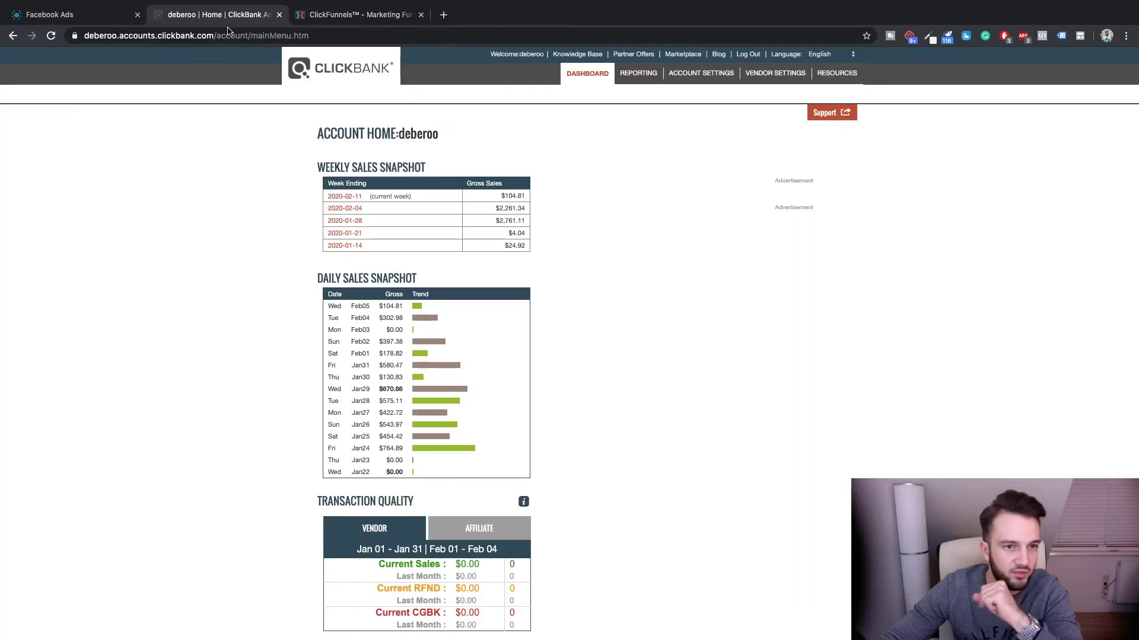
pyautogui.click(682, 54)
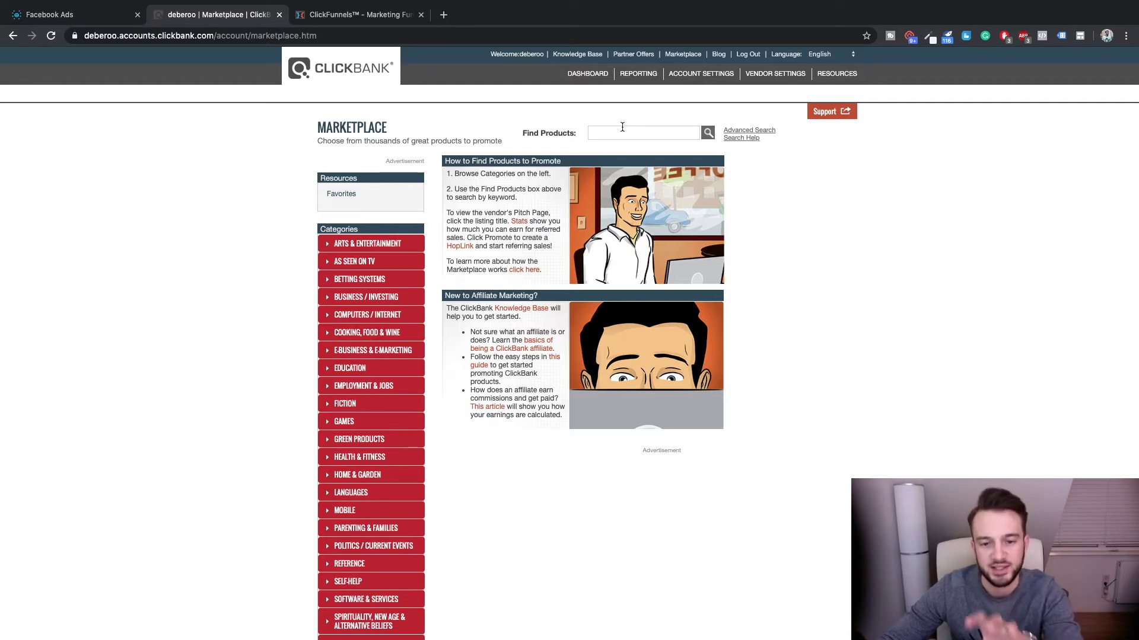
pyautogui.scroll(-3, 400, 223)
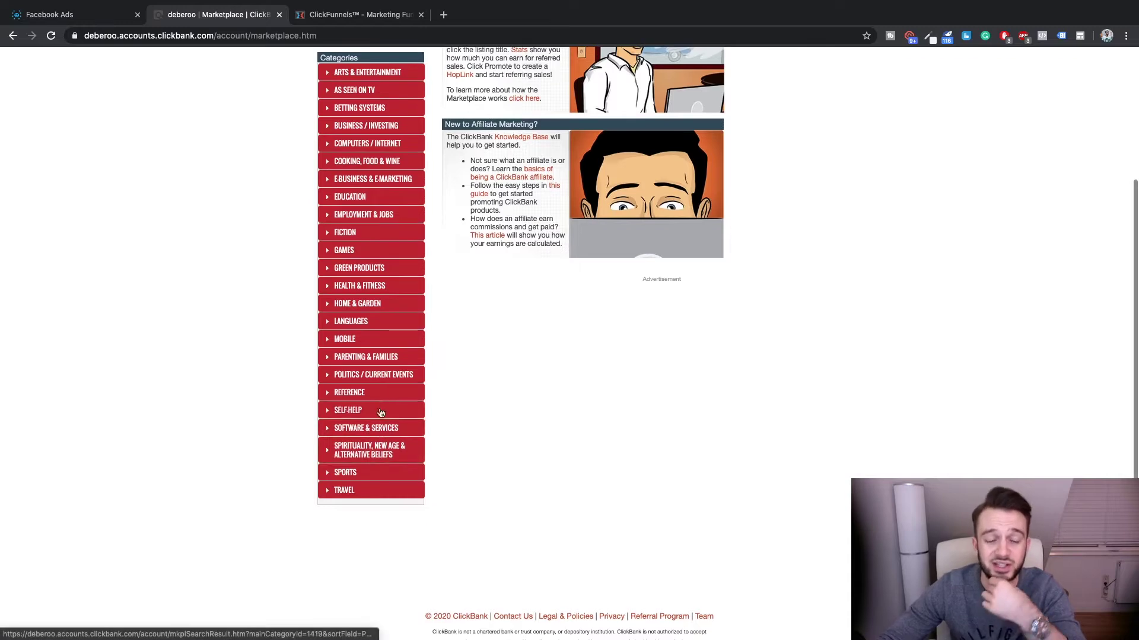
pyautogui.scroll(2, 373, 372)
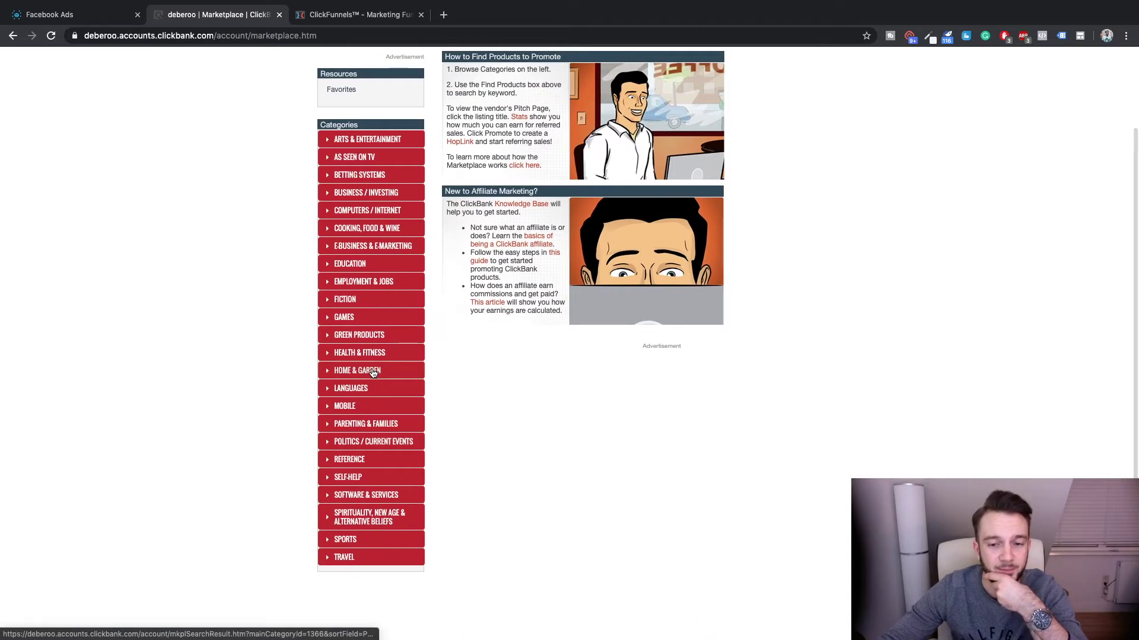
pyautogui.scroll(1, 368, 374)
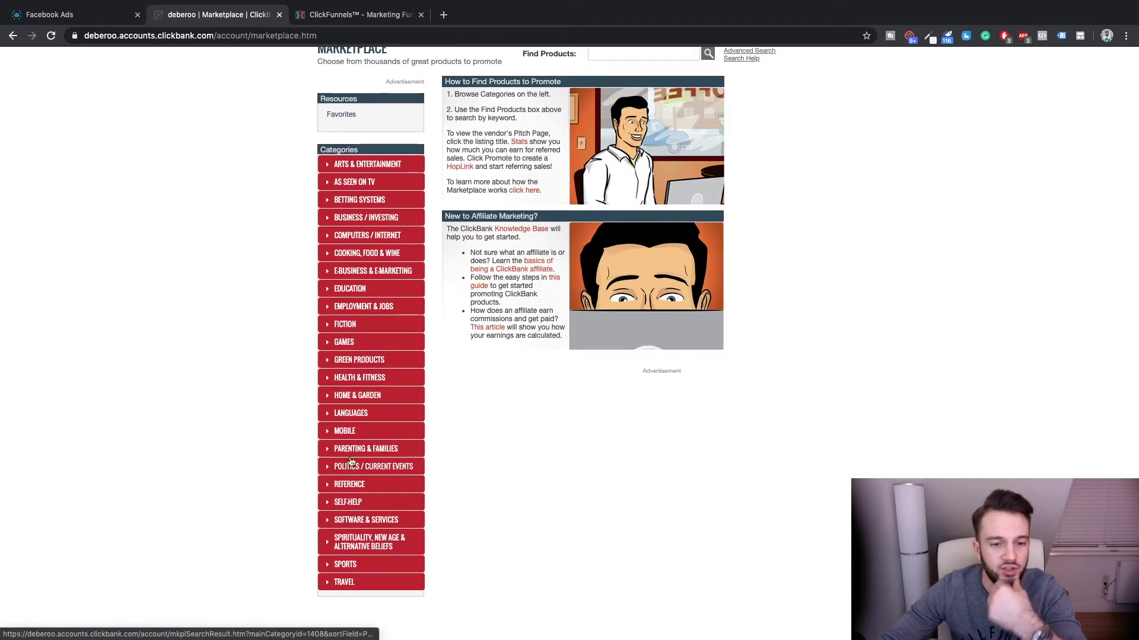
pyautogui.click(329, 290)
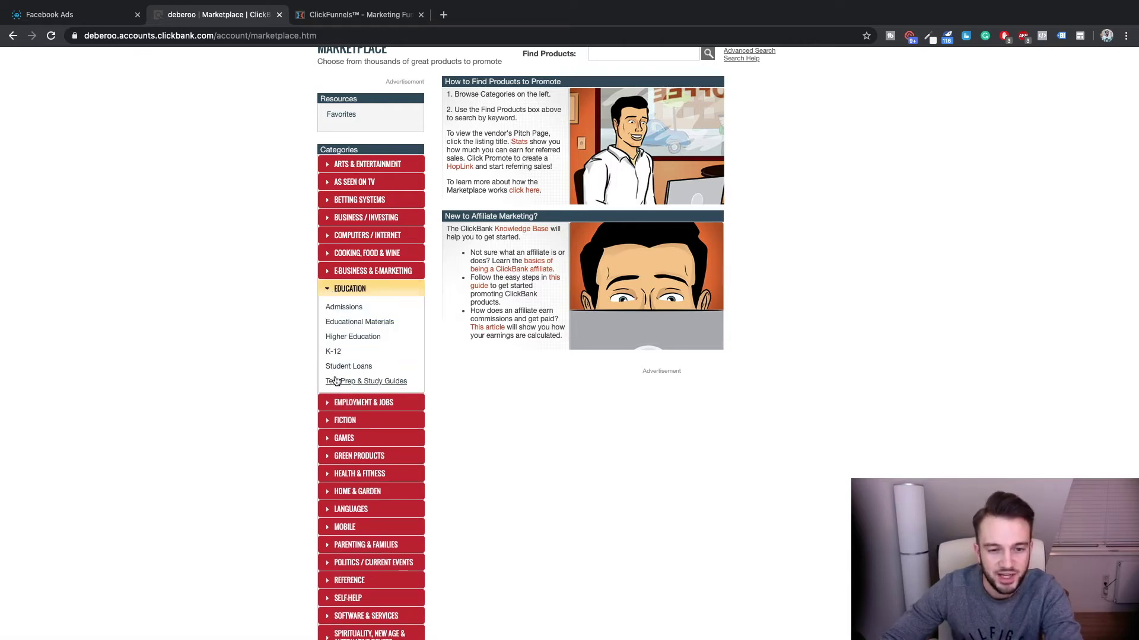
# - Collapse the Education category in the Marketplace category list
pyautogui.click(329, 290)
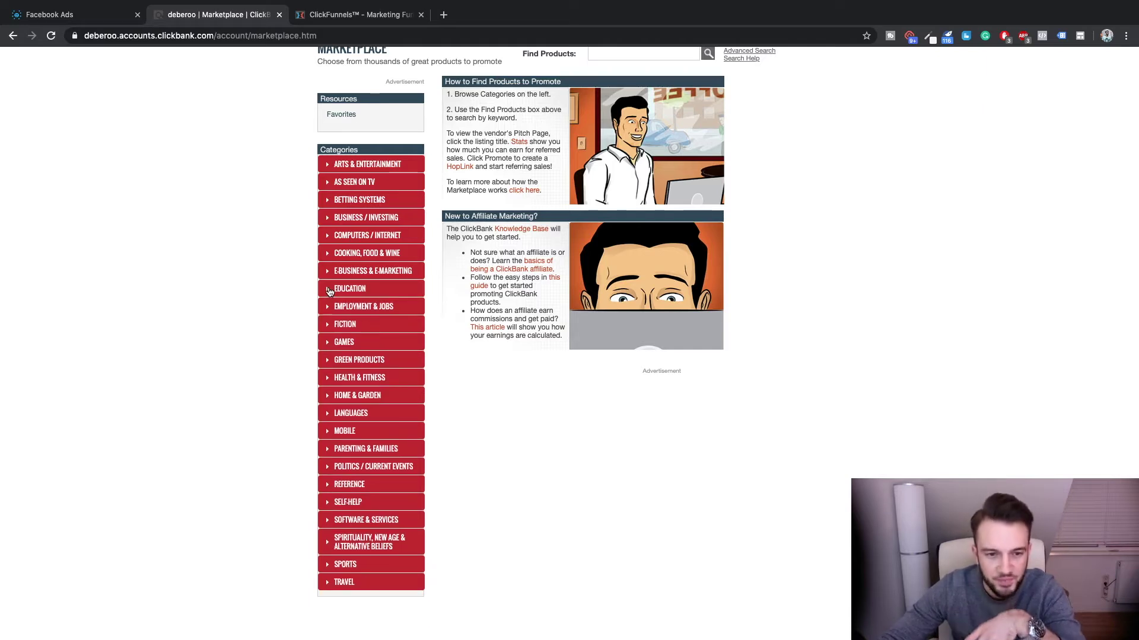
pyautogui.click(330, 291)
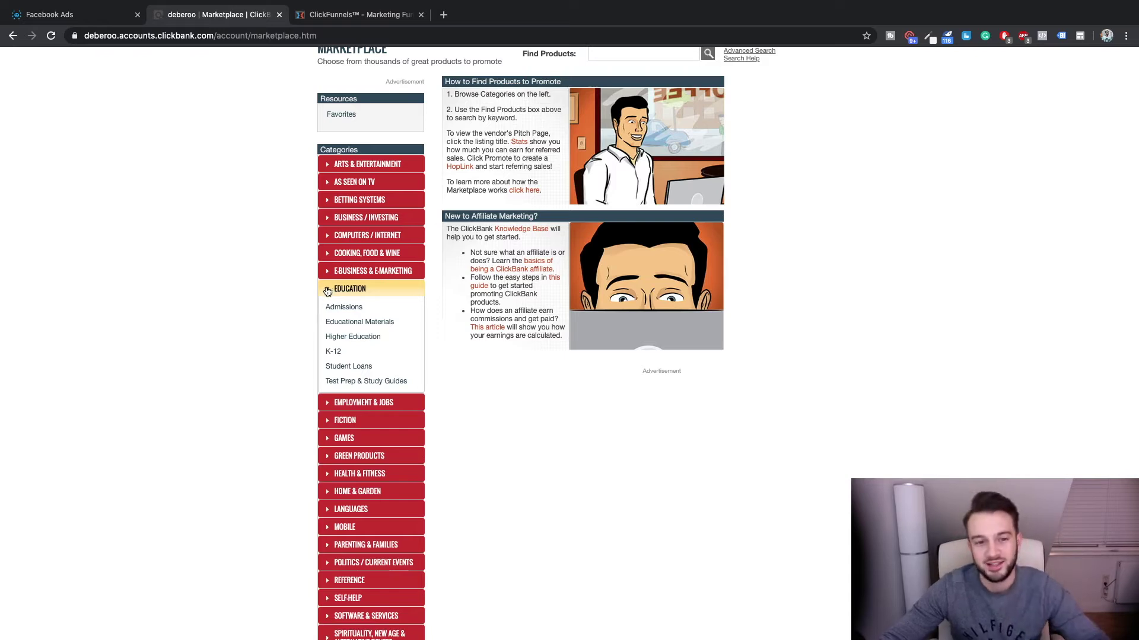
pyautogui.click(327, 291)
# - Run a Marketplace search without a keyword and sort the product results by Gravity
pyautogui.scroll(2, 575, 123)
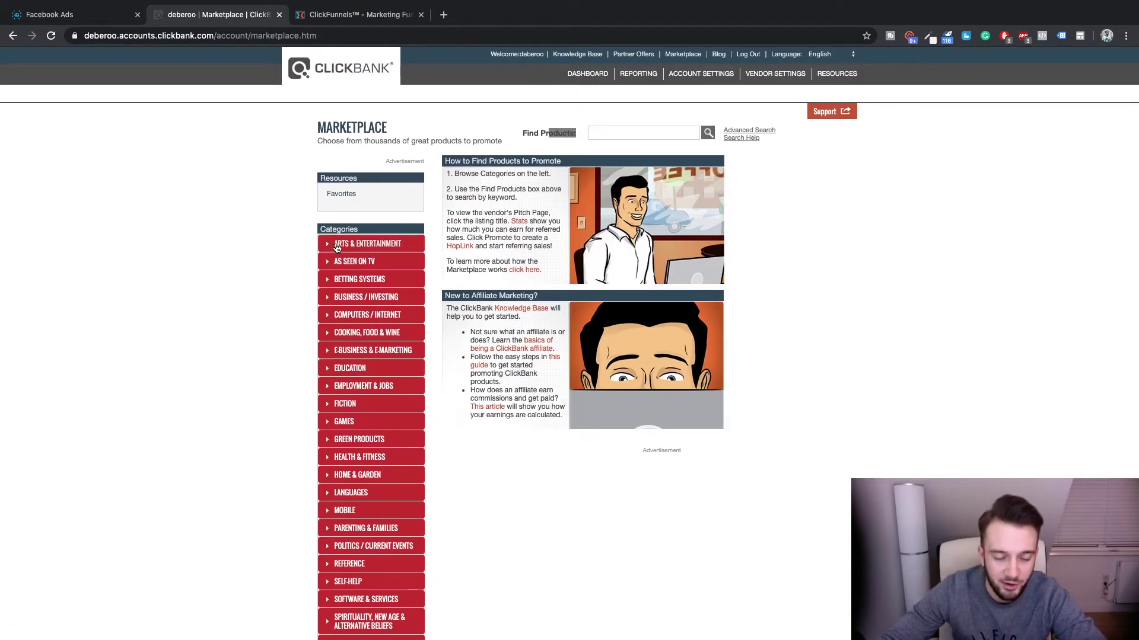
pyautogui.click(708, 133)
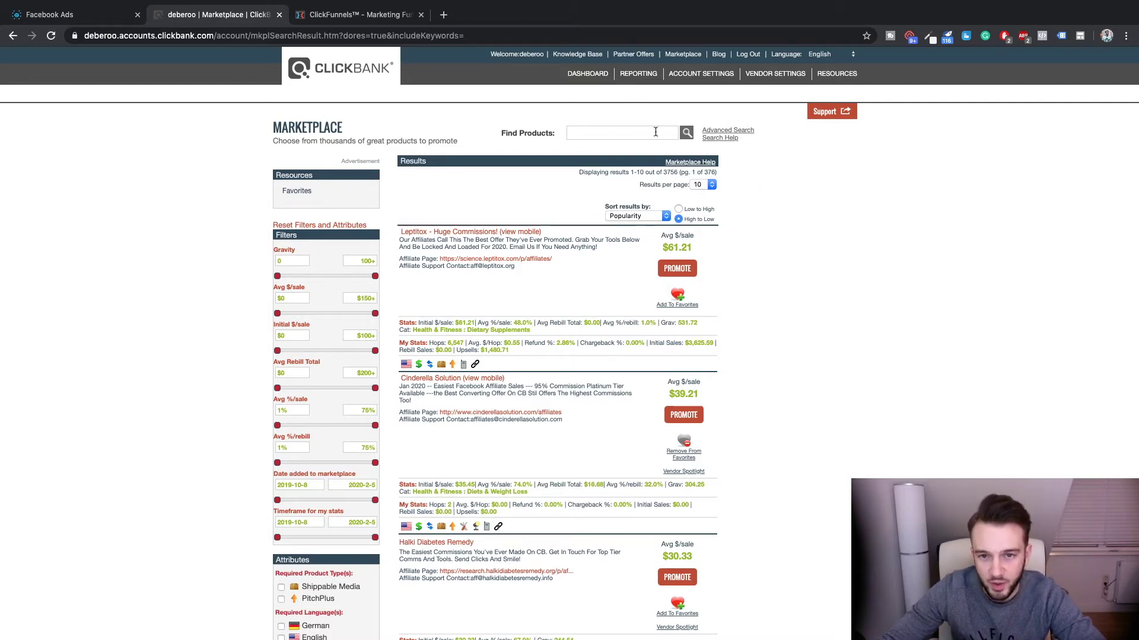
pyautogui.click(635, 220)
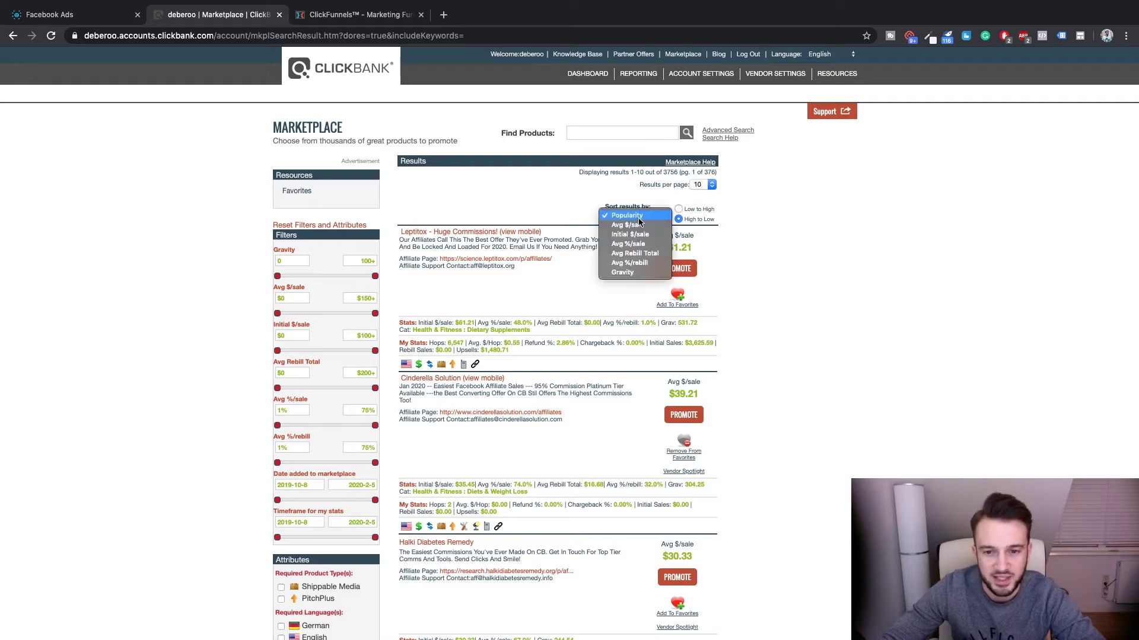
pyautogui.click(622, 274)
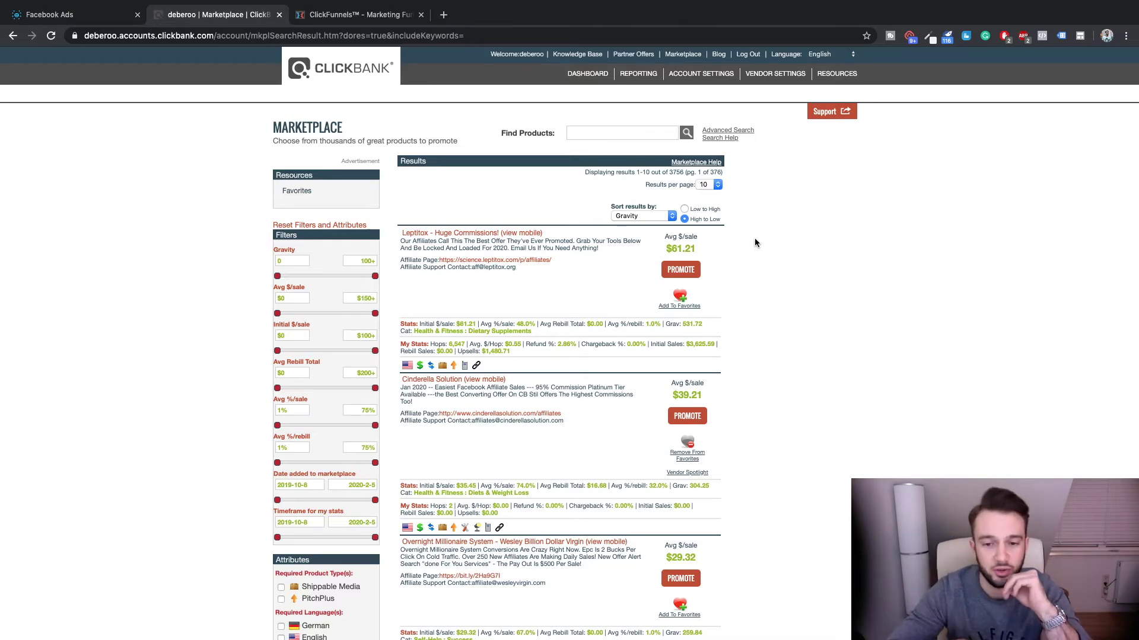
# - Look through the product results and restrict them to offers that must have an affiliate tools page
pyautogui.scroll(-5, 538, 230)
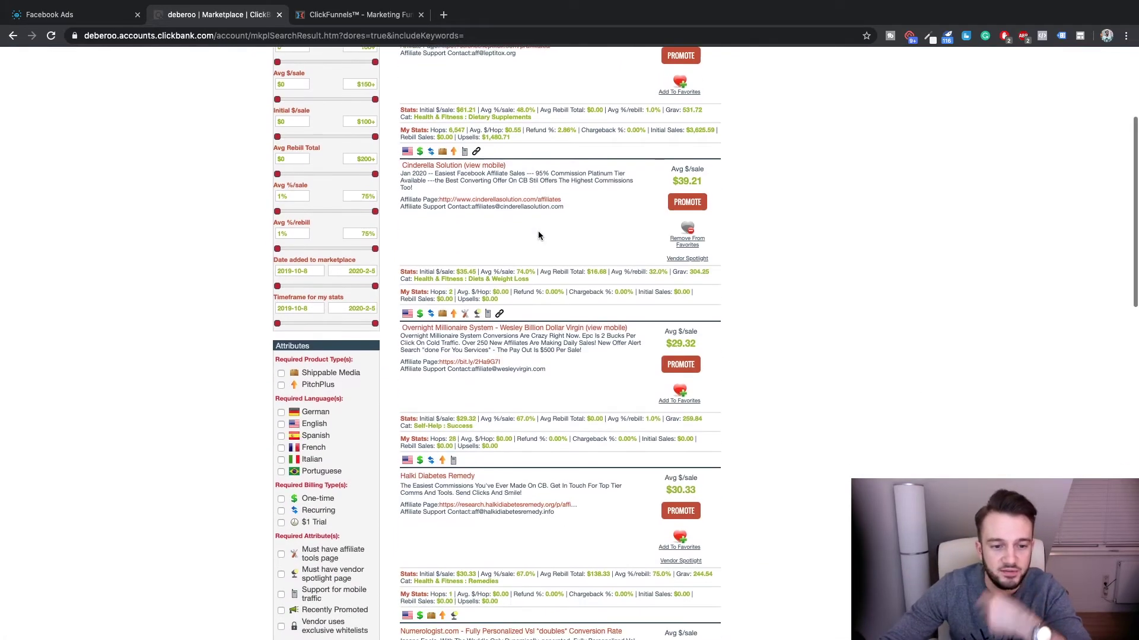
pyautogui.scroll(5, 538, 230)
pyautogui.scroll(-8, 272, 385)
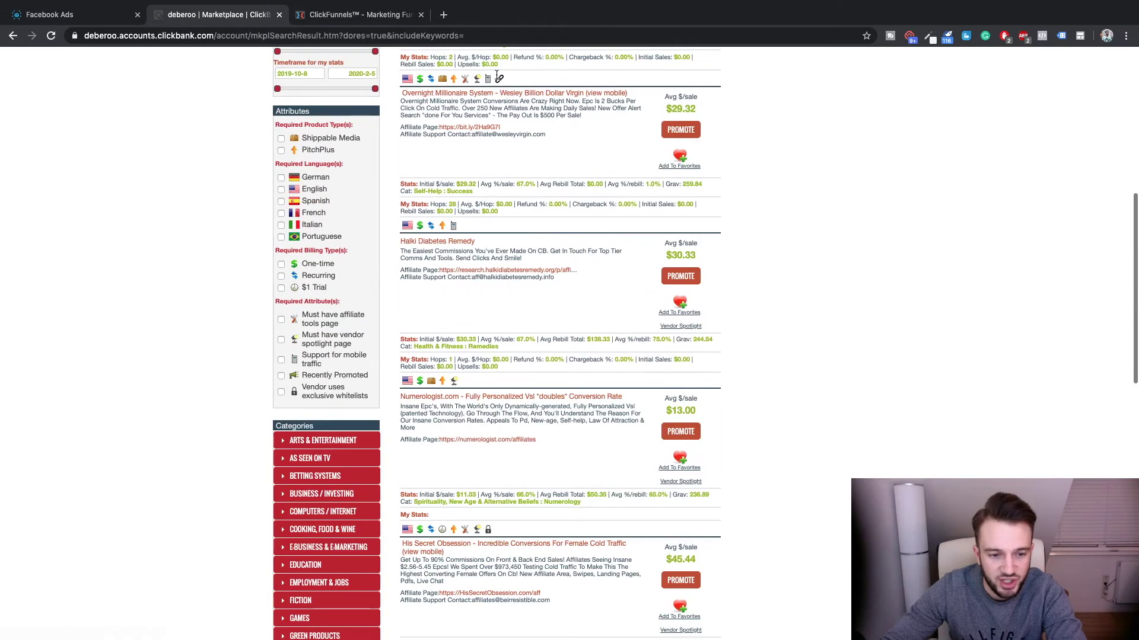
pyautogui.click(281, 321)
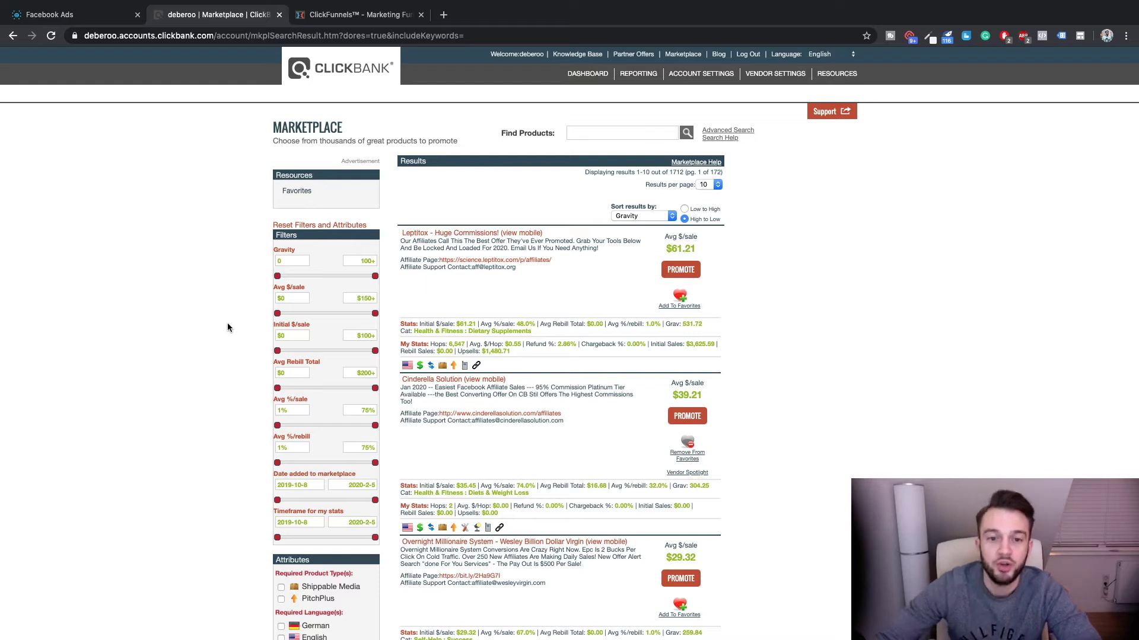
# - Open the Leptitox affiliate page in a new tab and request access to its affiliate tools area with the prefilled details
pyautogui.scroll(-1, 226, 322)
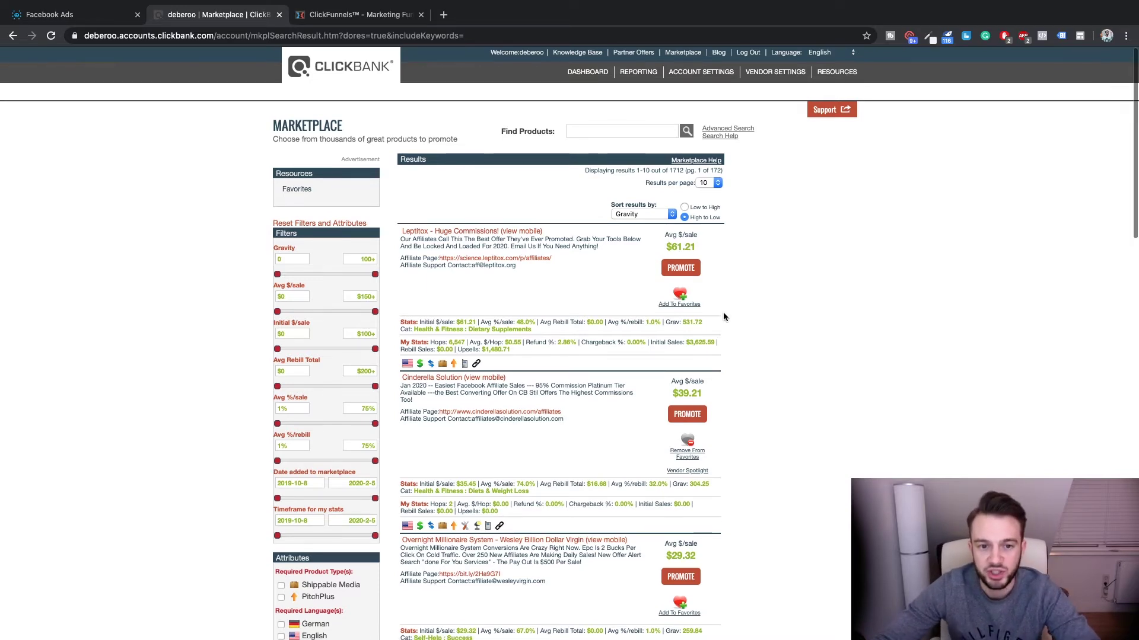
pyautogui.rightClick(521, 263)
pyautogui.click(587, 262)
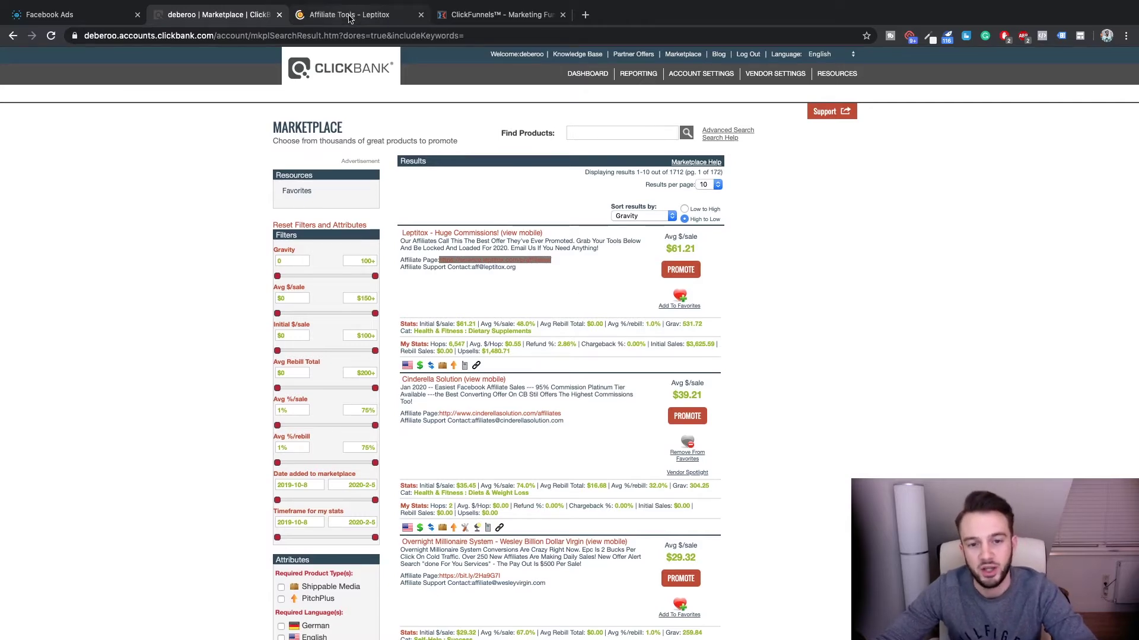
pyautogui.click(349, 15)
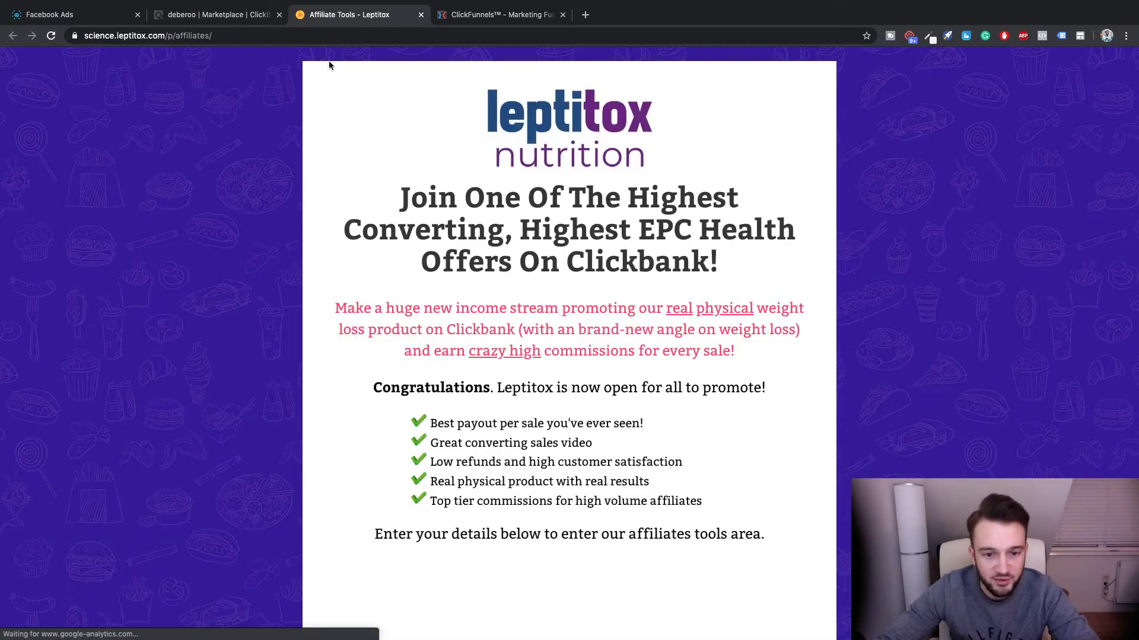
pyautogui.scroll(-8, 461, 226)
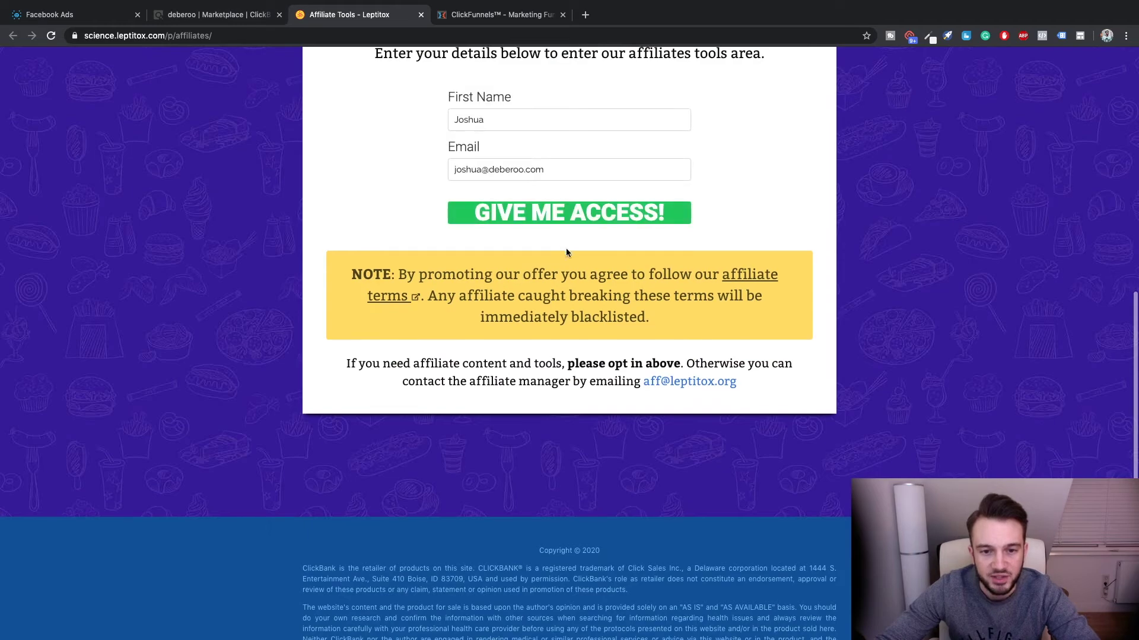
pyautogui.click(565, 221)
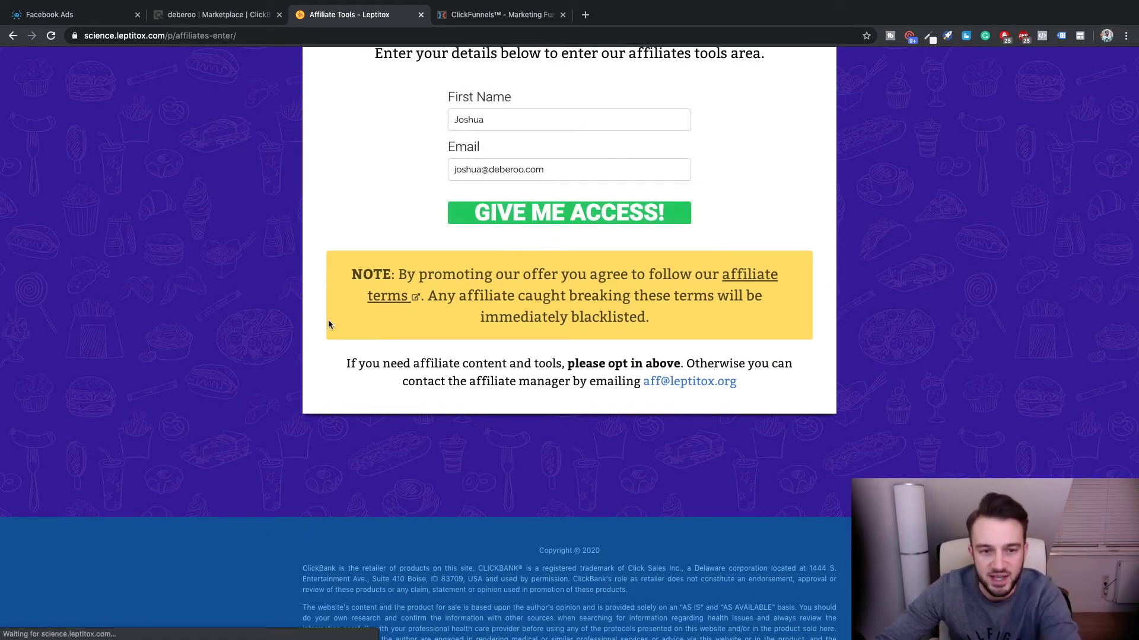
# - Examine the email swipes, banners, product images and keyword packet on the Leptitox affiliate tools page
pyautogui.scroll(-10, 319, 321)
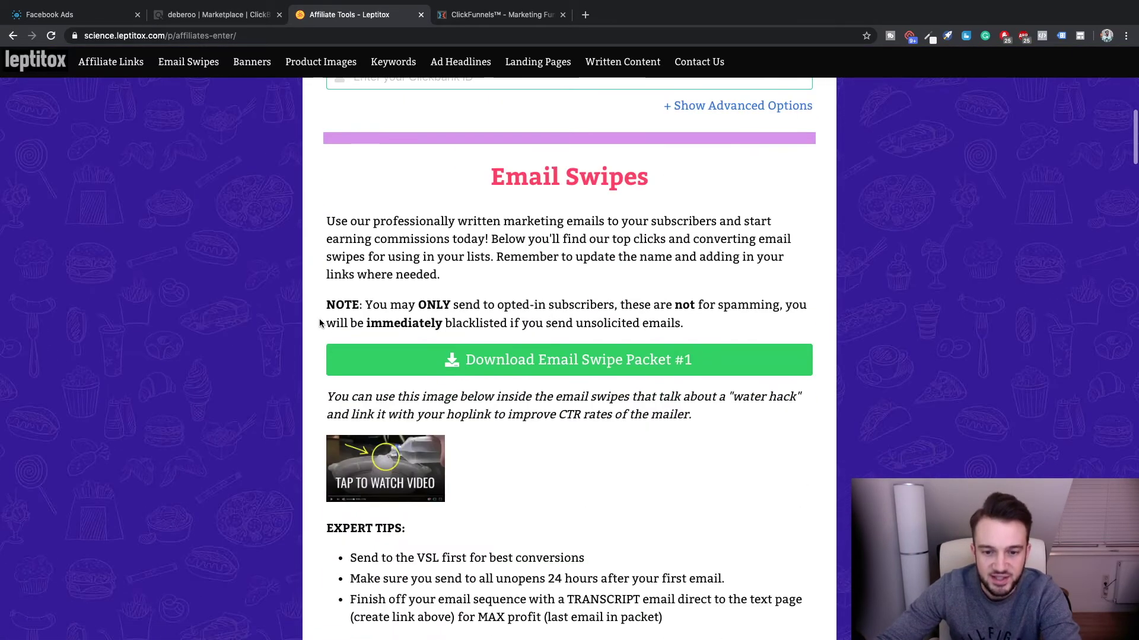
pyautogui.scroll(-5, 319, 323)
pyautogui.scroll(3, 319, 323)
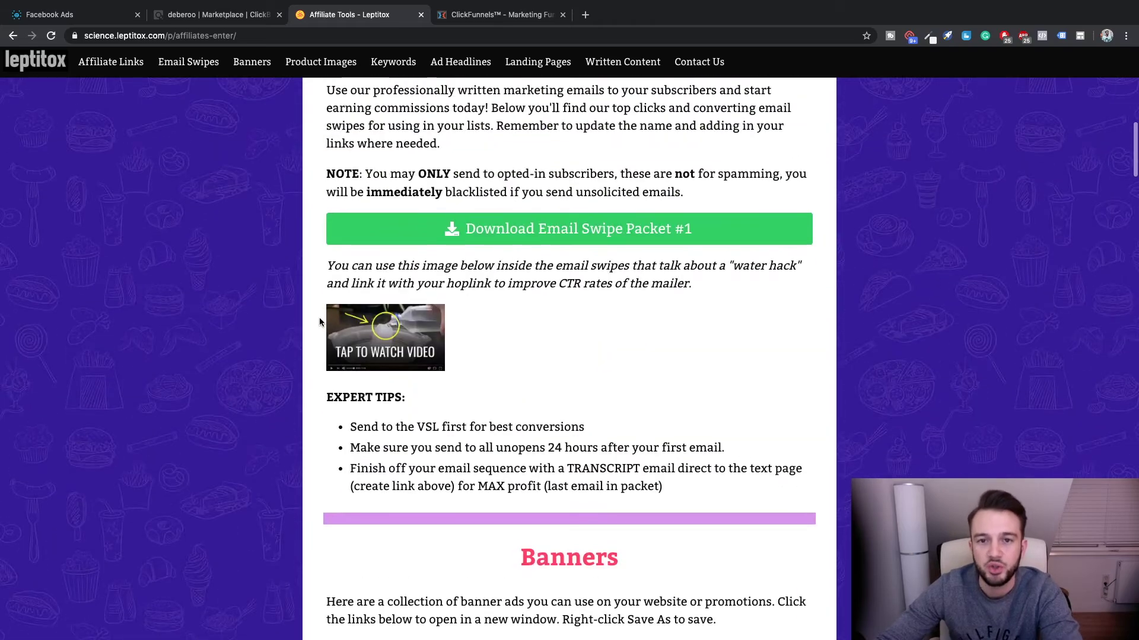
pyautogui.scroll(2, 319, 321)
pyautogui.scroll(-6, 564, 317)
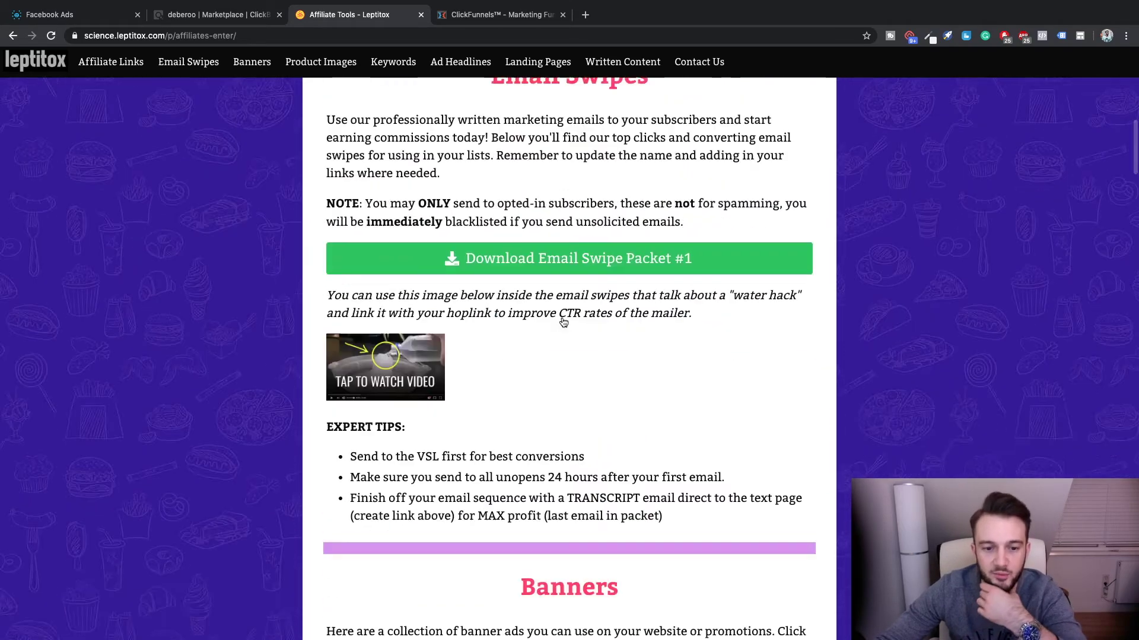
pyautogui.scroll(-15, 523, 232)
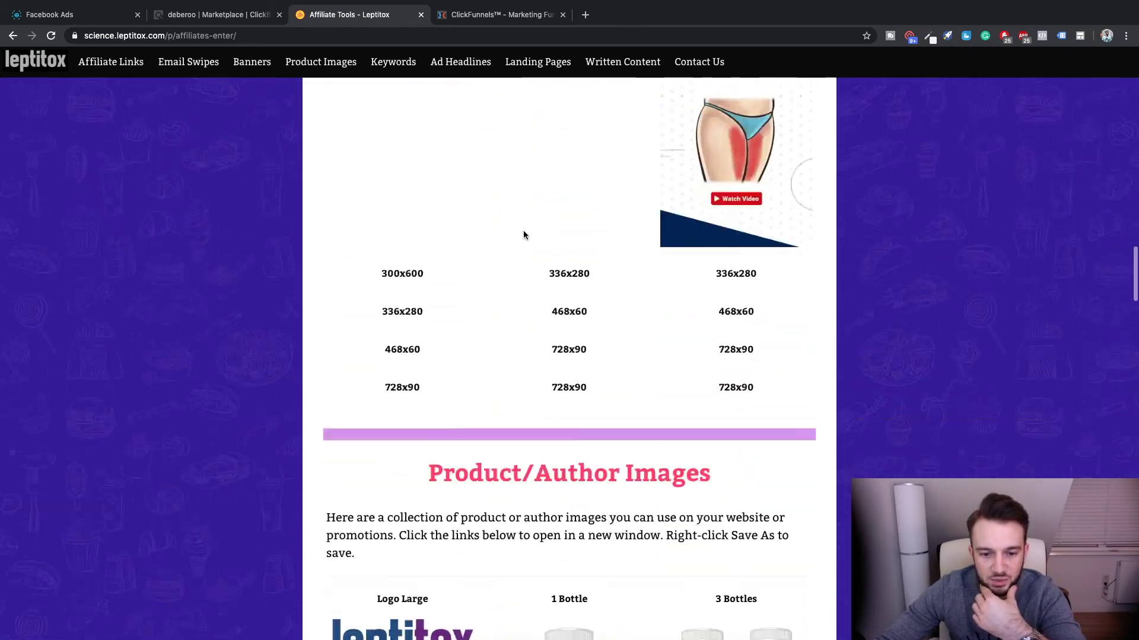
pyautogui.scroll(-9, 447, 268)
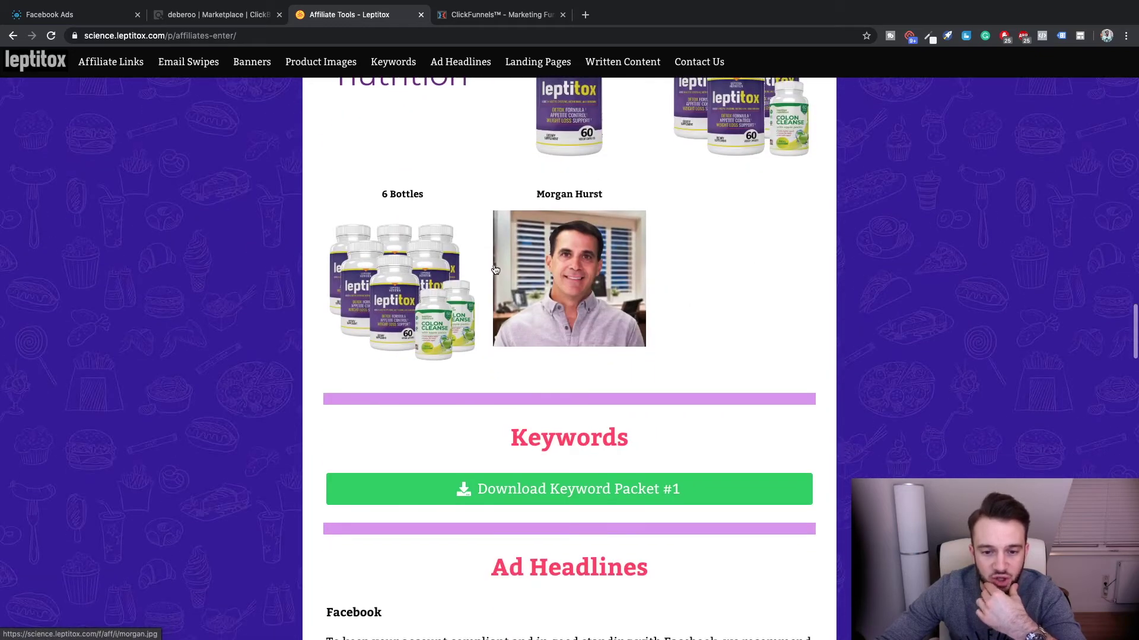
pyautogui.scroll(-1, 496, 267)
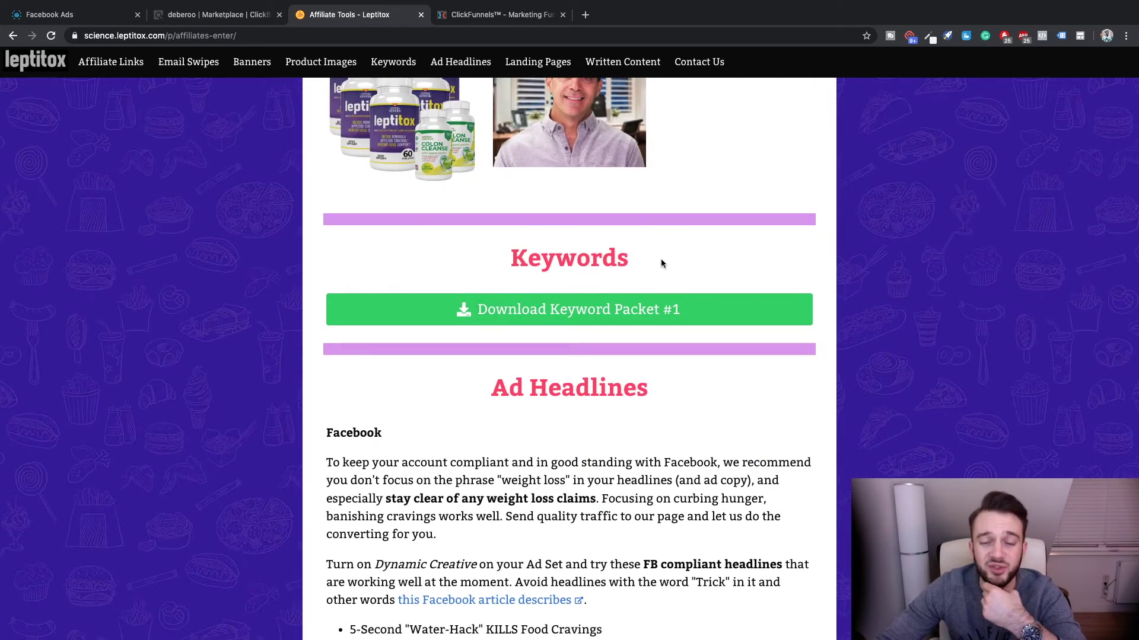
# - Examine the Leptitox ad headlines, ad images, landing page advice, written content and contact section, then return to the Clickbank ID section
pyautogui.scroll(-10, 652, 261)
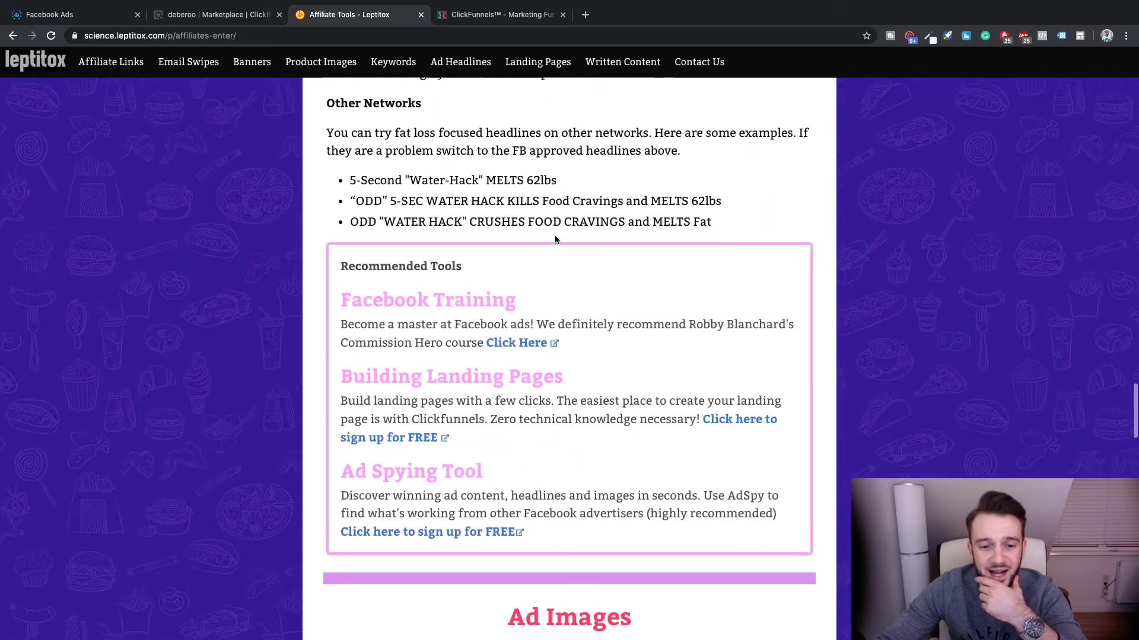
pyautogui.scroll(-1, 555, 236)
pyautogui.scroll(-7, 560, 237)
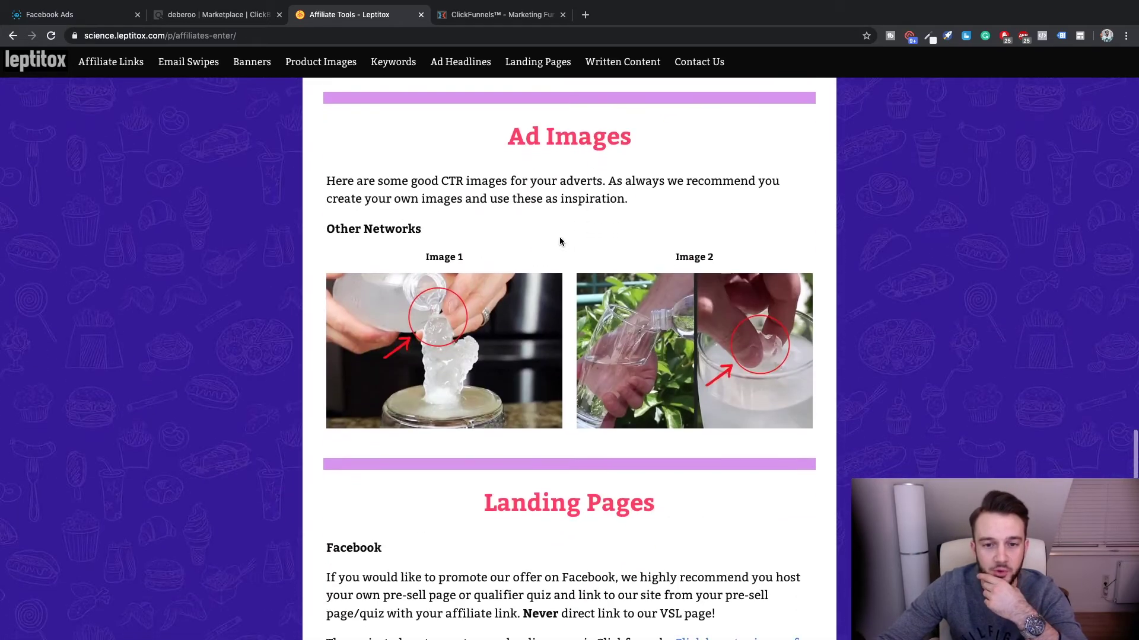
pyautogui.scroll(-8, 629, 229)
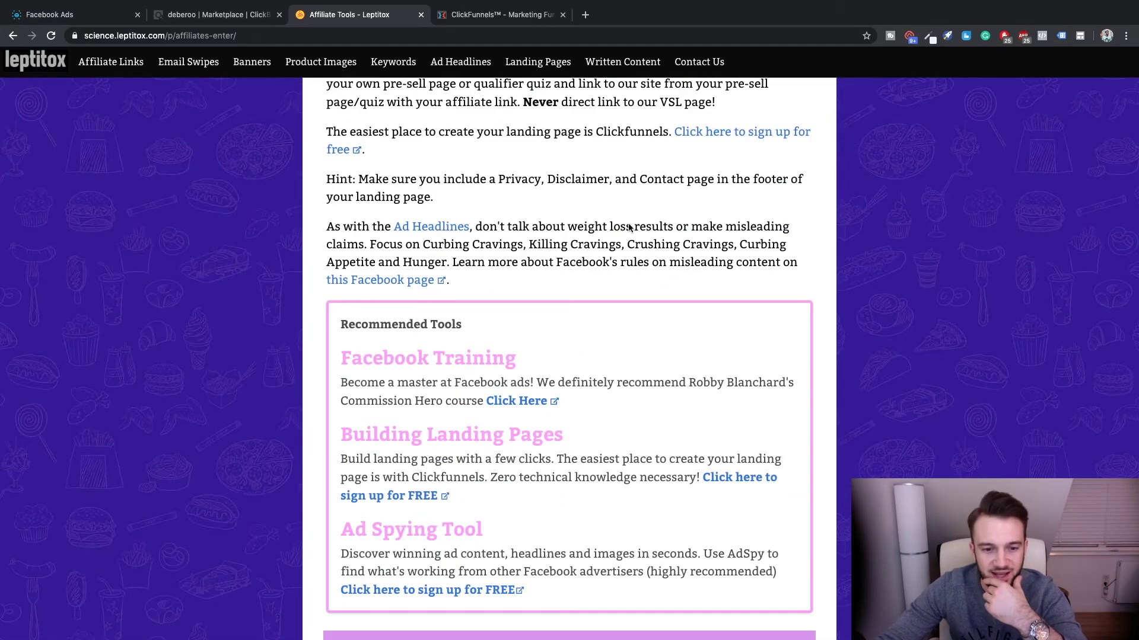
pyautogui.scroll(-8, 488, 366)
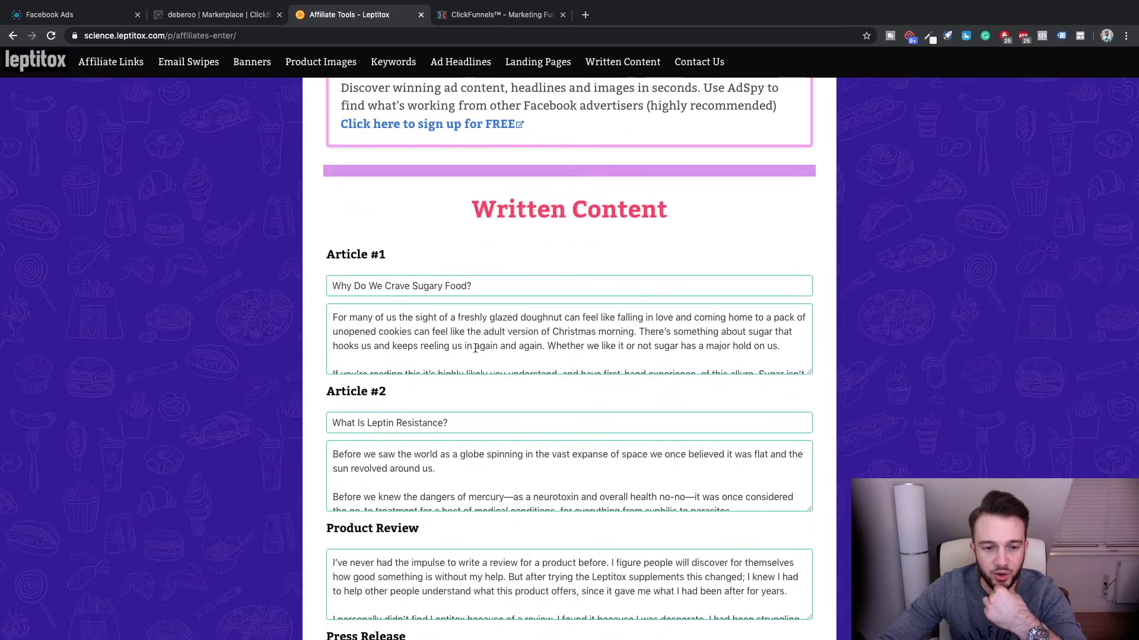
pyautogui.scroll(-10, 475, 348)
pyautogui.scroll(8, 478, 423)
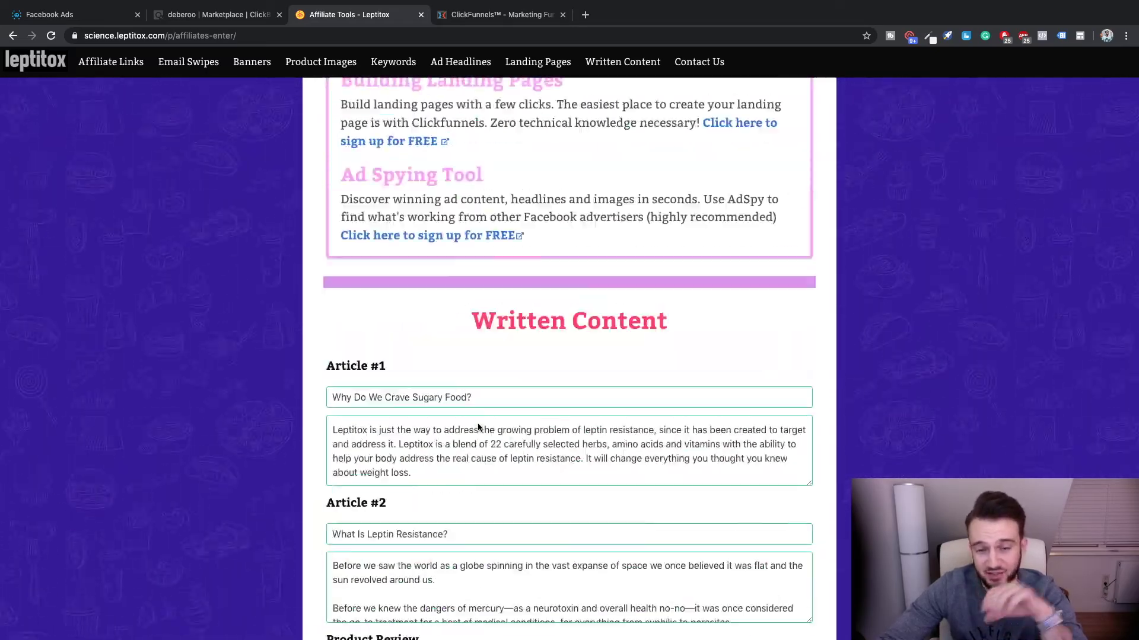
pyautogui.scroll(15, 478, 426)
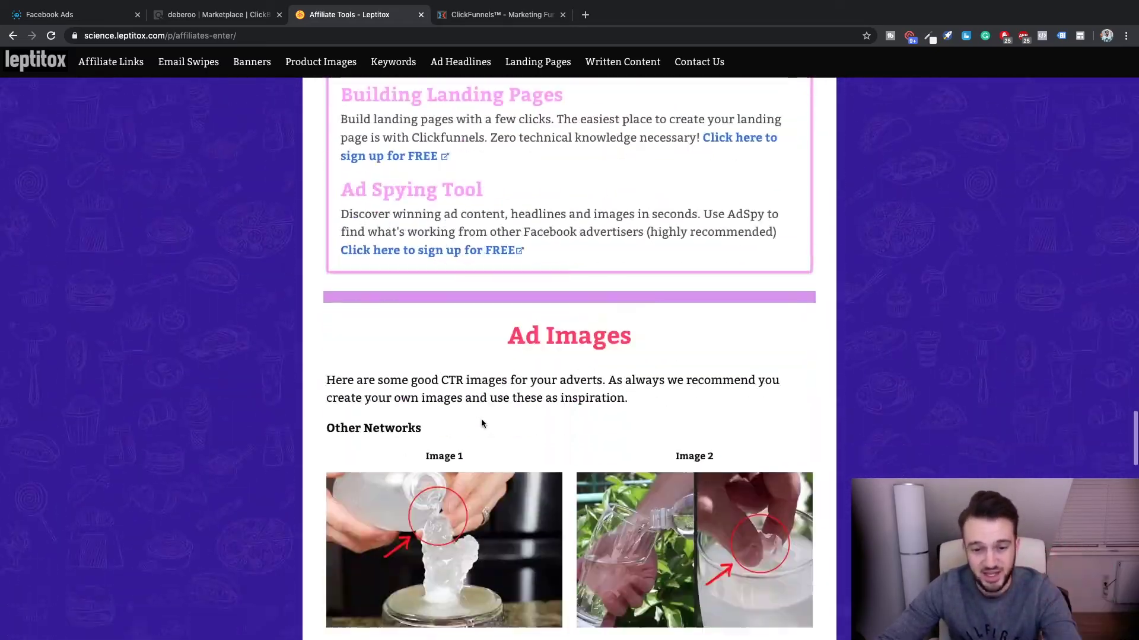
pyautogui.scroll(-20, 481, 423)
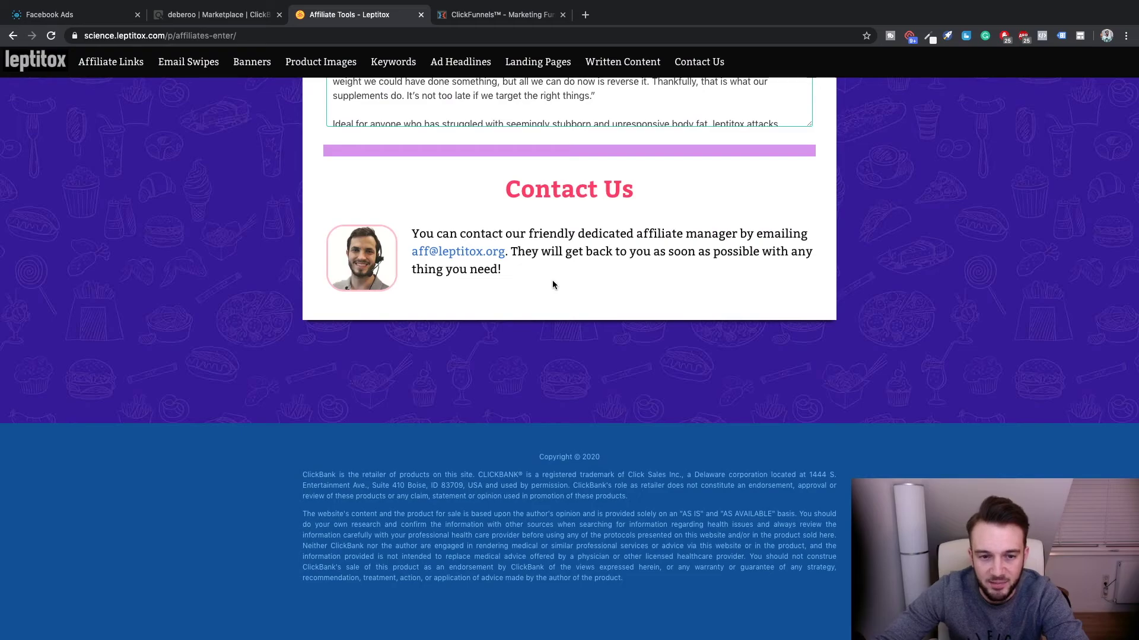
pyautogui.scroll(15, 536, 266)
pyautogui.scroll(15, 530, 270)
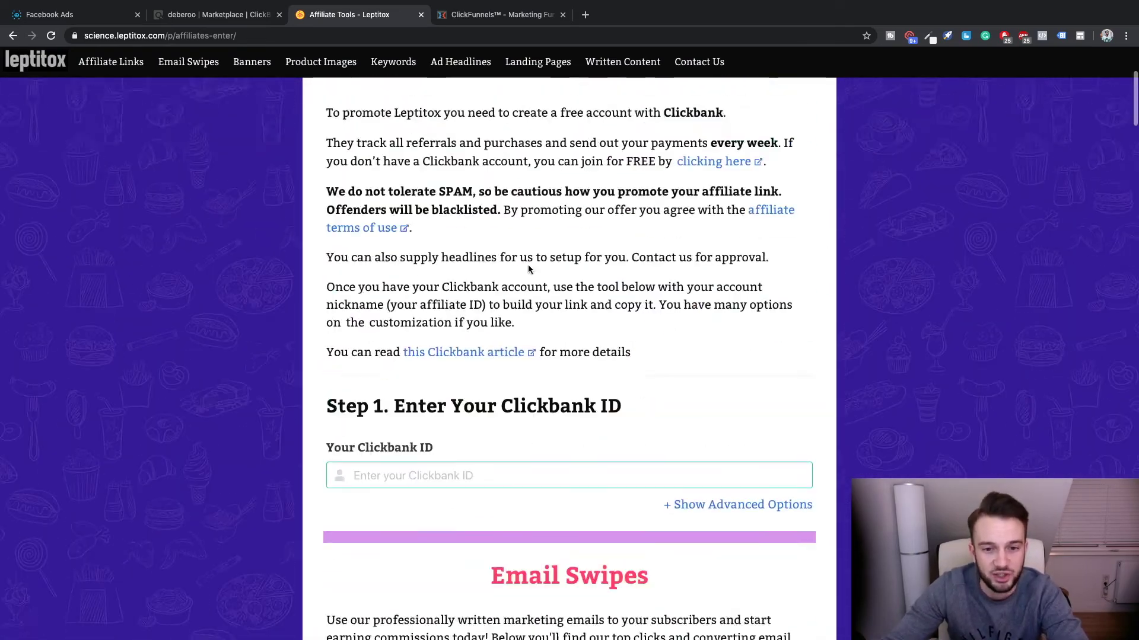
# - Switch to ClickFunnels to look through the funnel list, then switch to the Facebook Ads mind map in MindMup
pyautogui.click(488, 17)
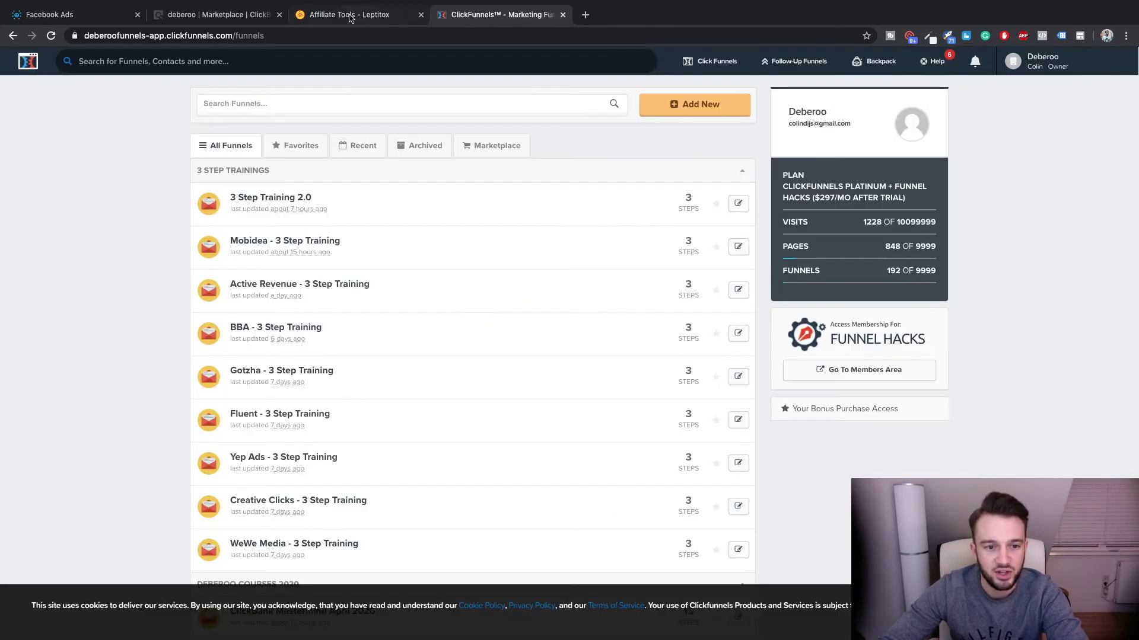
pyautogui.scroll(-15, 147, 248)
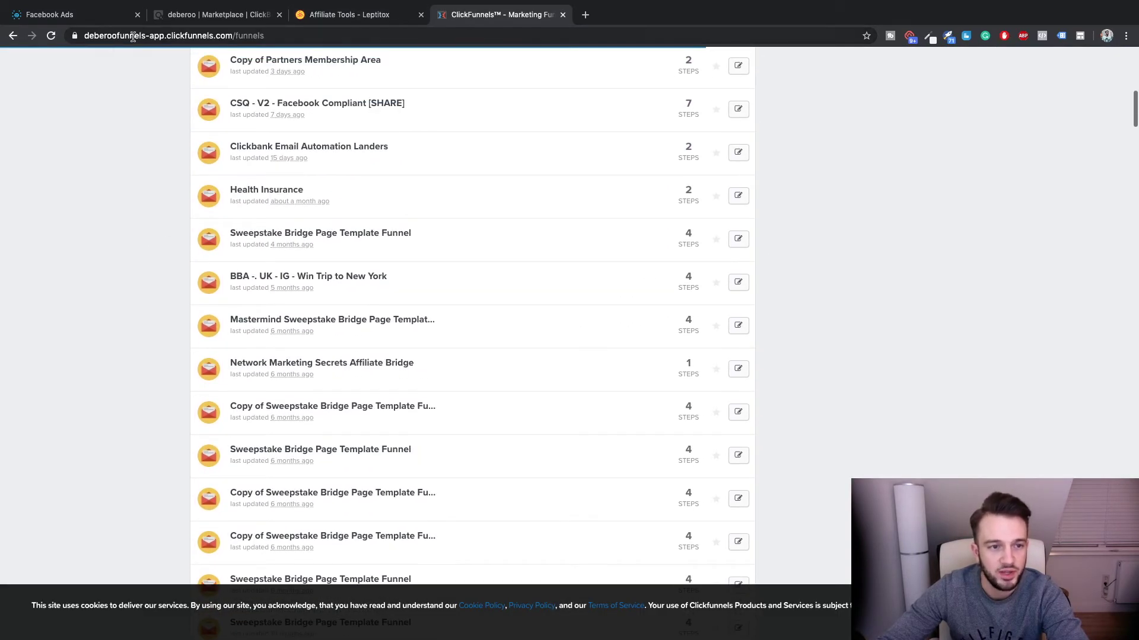
pyautogui.click(80, 14)
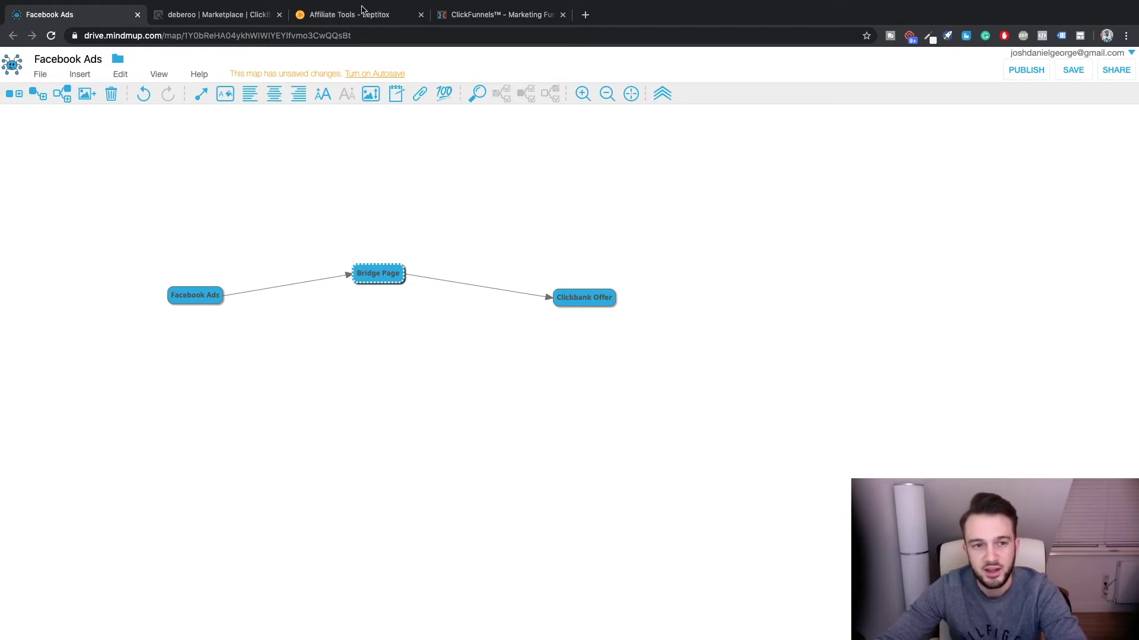
# - Switch to the ClickBank Marketplace, generate a HopLink for Leptitox with the prefilled account nickname, and copy the encrypted link
pyautogui.click(242, 16)
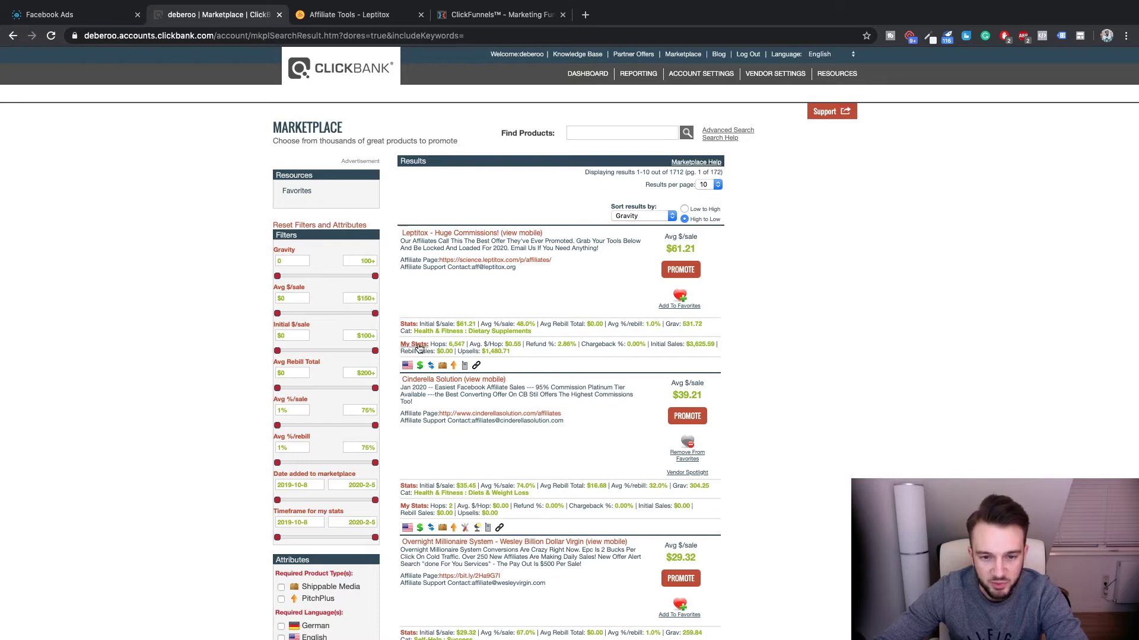
pyautogui.click(680, 270)
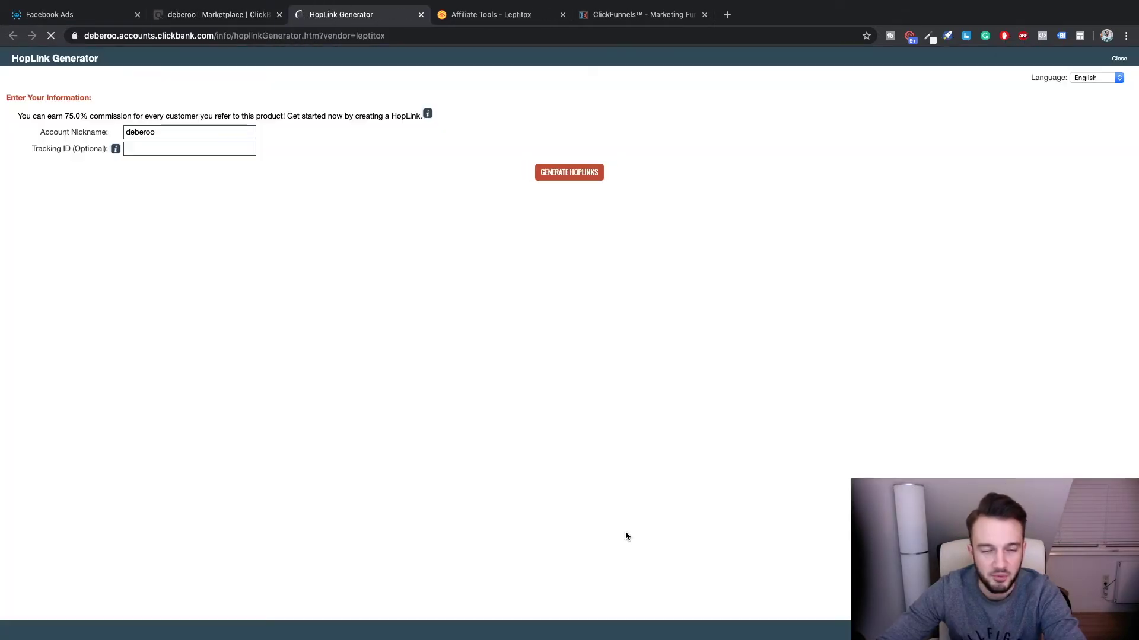
pyautogui.click(578, 177)
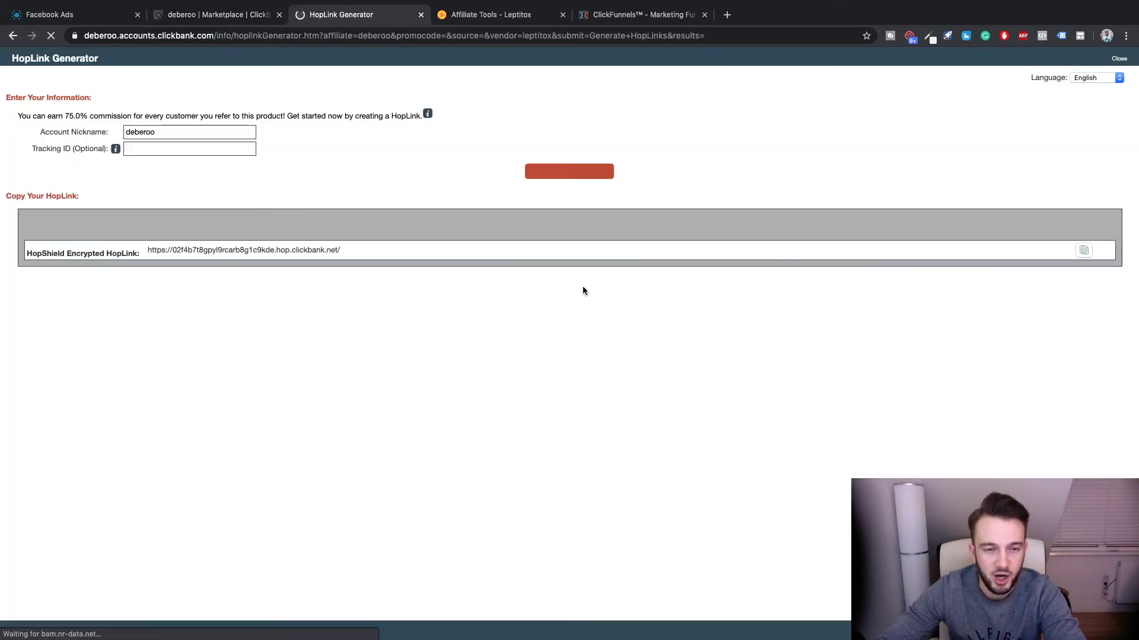
pyautogui.moveTo(341, 256); pyautogui.dragTo(138, 259)
pyautogui.press('super+c')
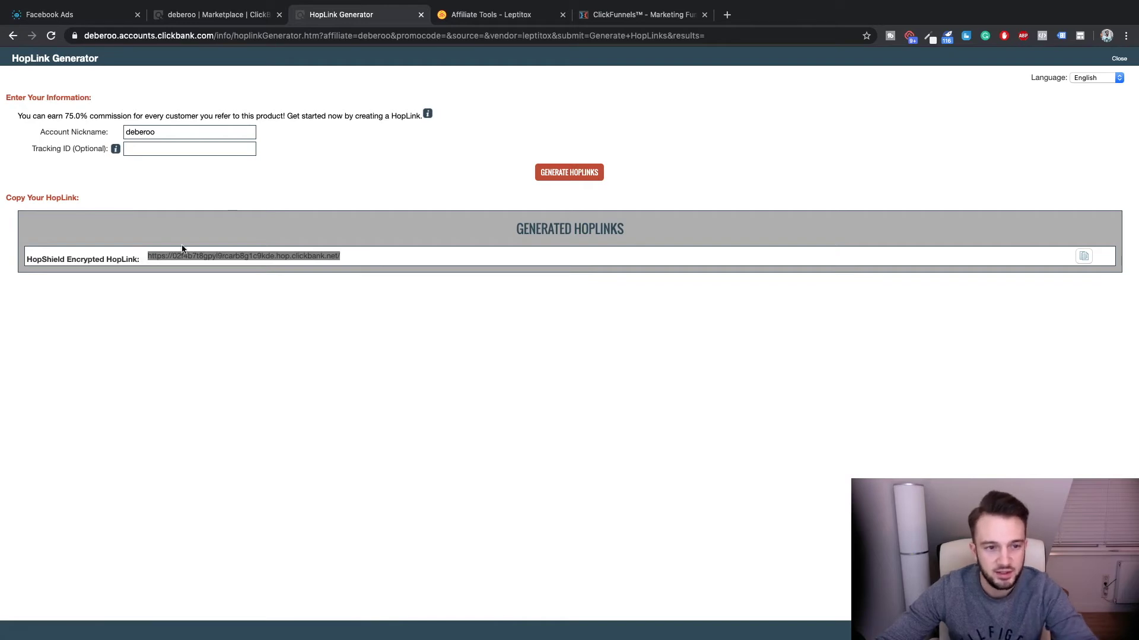
# - Load the copied Leptitox HopLink in a new browser tab to check its sales page, and return to the Facebook Ads mind map
pyautogui.click(46, 13)
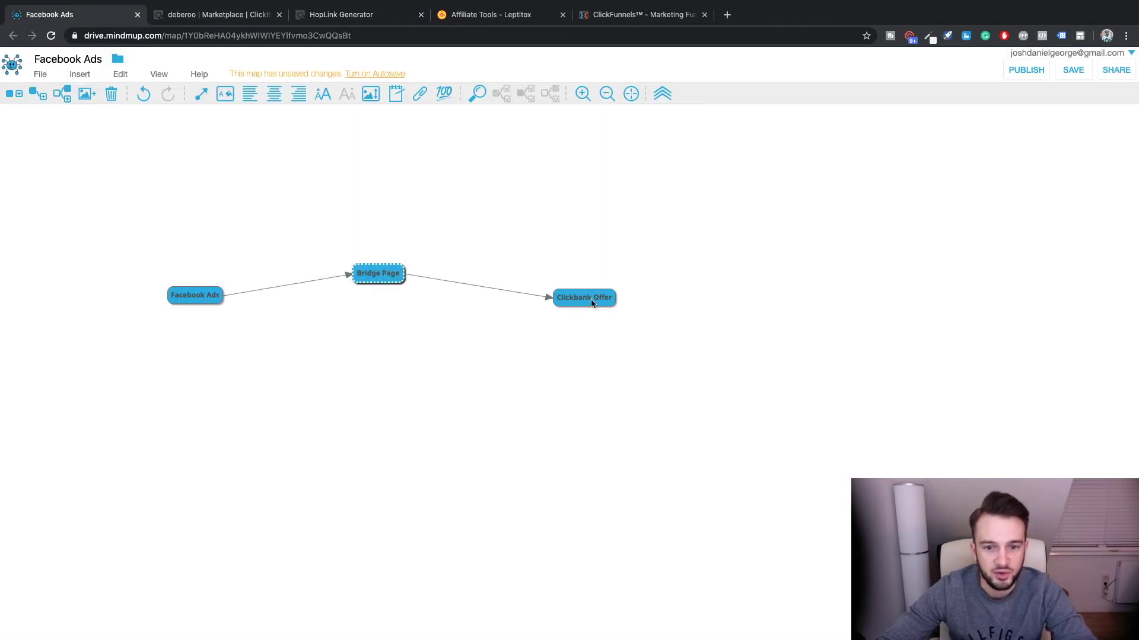
pyautogui.click(727, 14)
pyautogui.press('super+v')
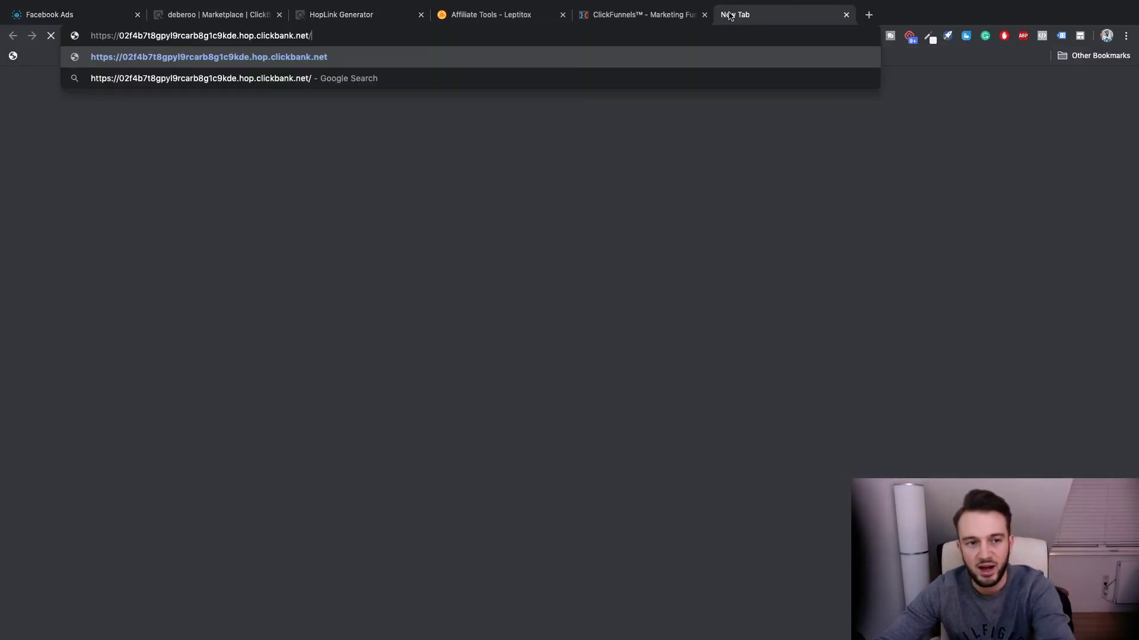
pyautogui.press('Return')
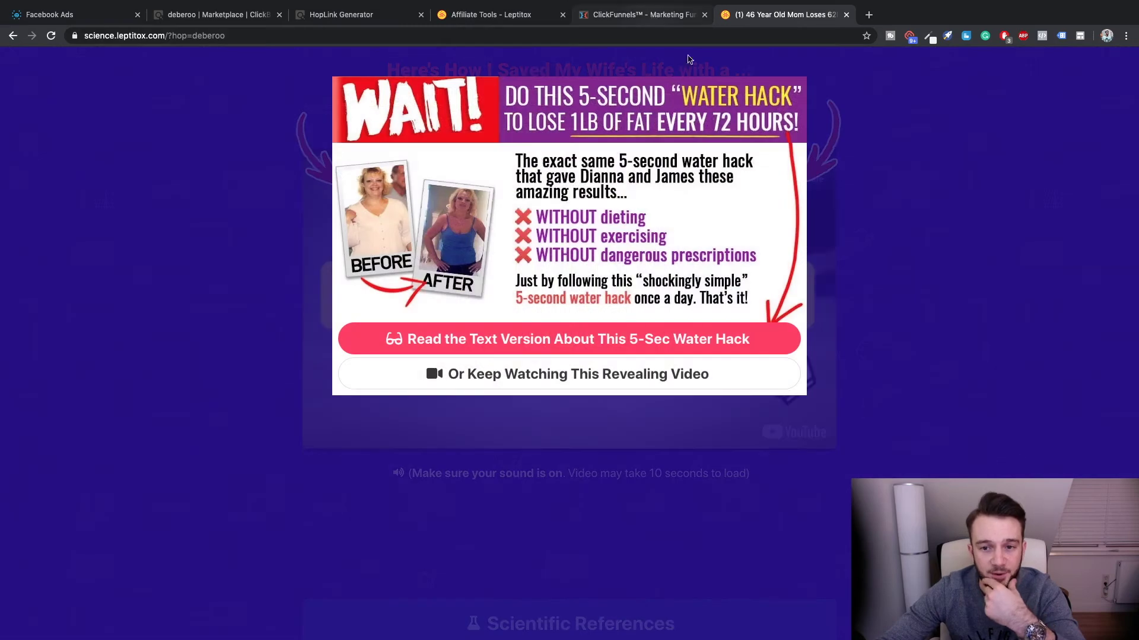
pyautogui.click(71, 14)
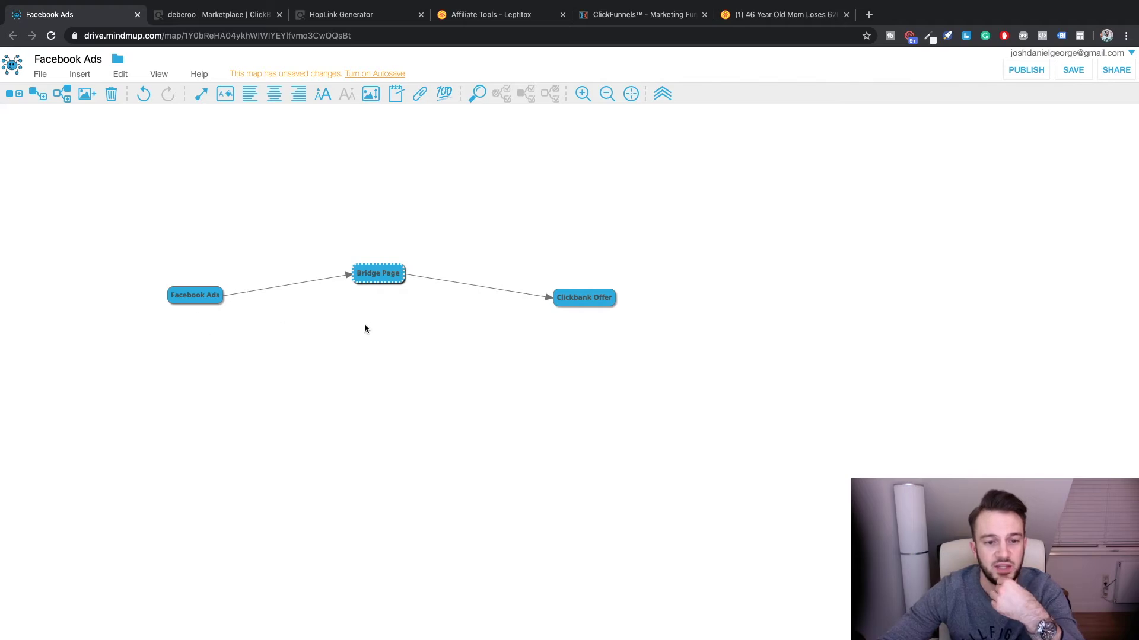
# - Switch to ClickFunnels and look through the funnel list, from the shared funnels and 3 Step Training groups back to the beginning
pyautogui.click(644, 14)
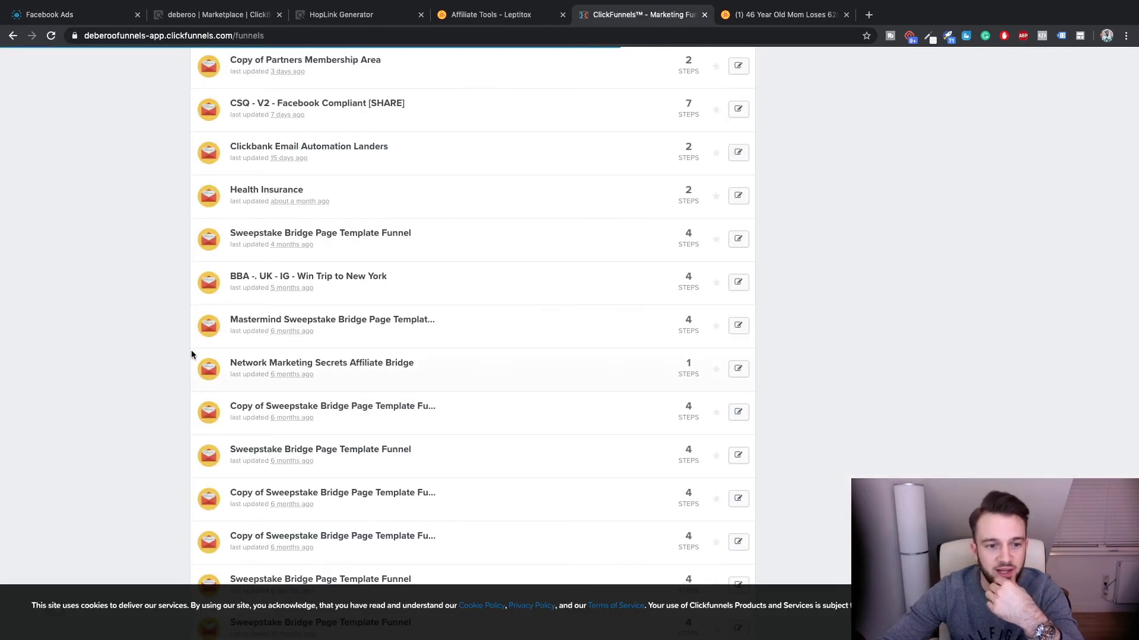
pyautogui.scroll(3, 170, 355)
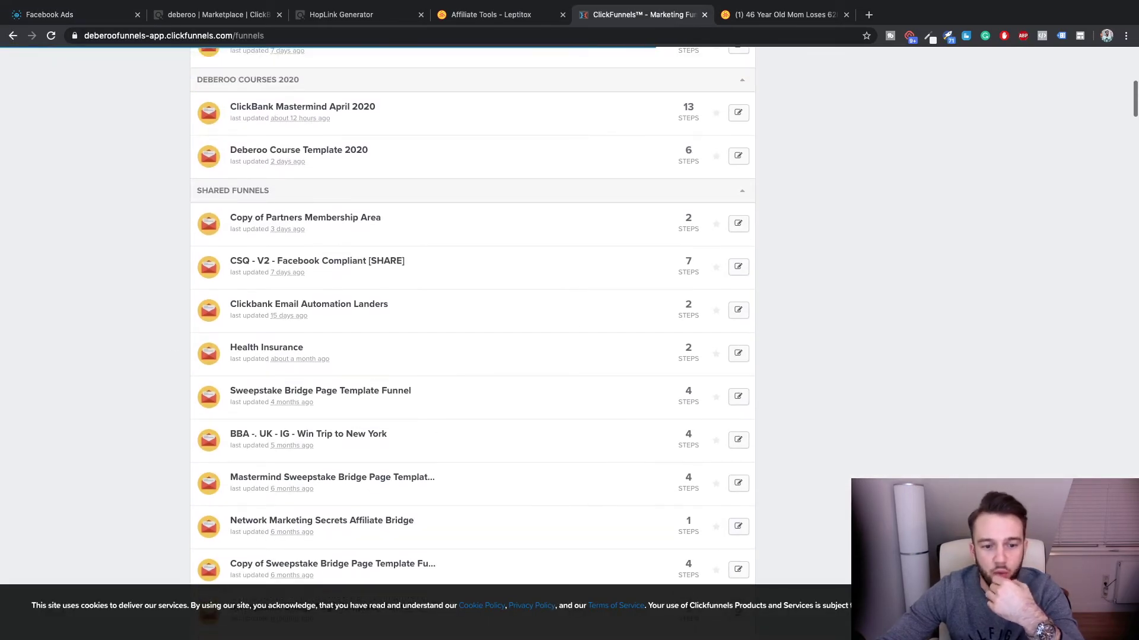
pyautogui.scroll(1, 473, 343)
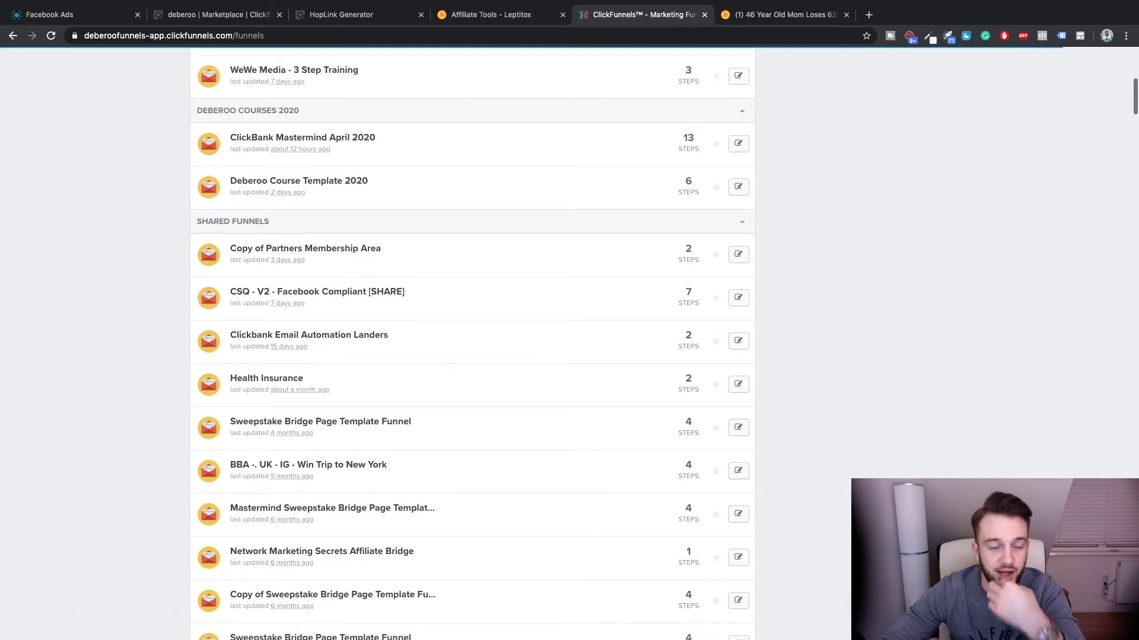
pyautogui.scroll(1, 472, 344)
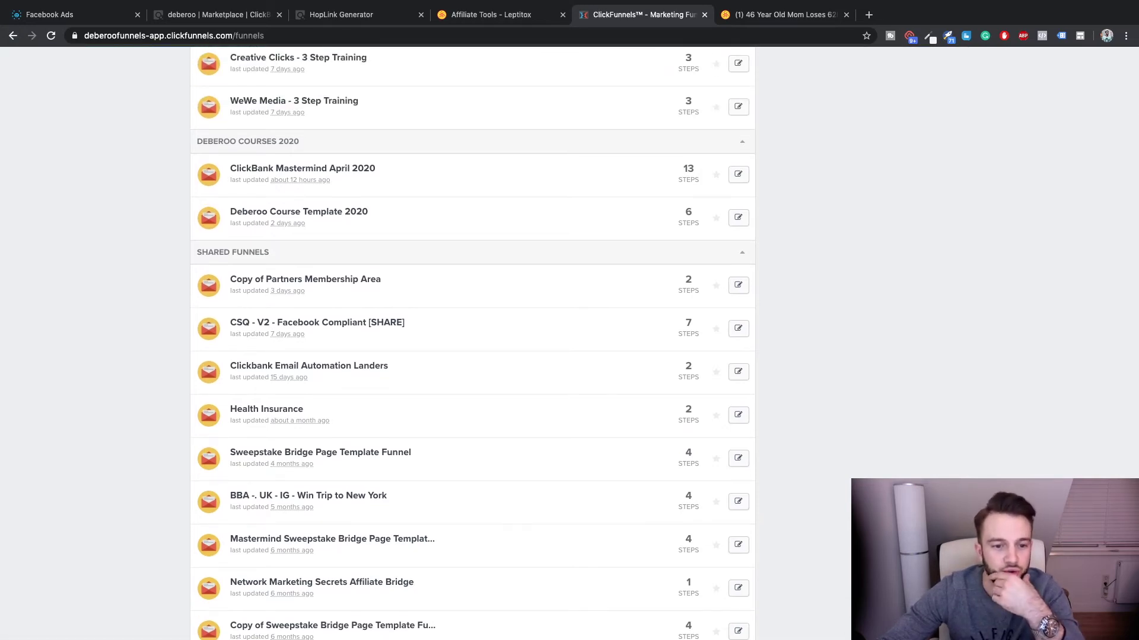
pyautogui.scroll(7, 472, 344)
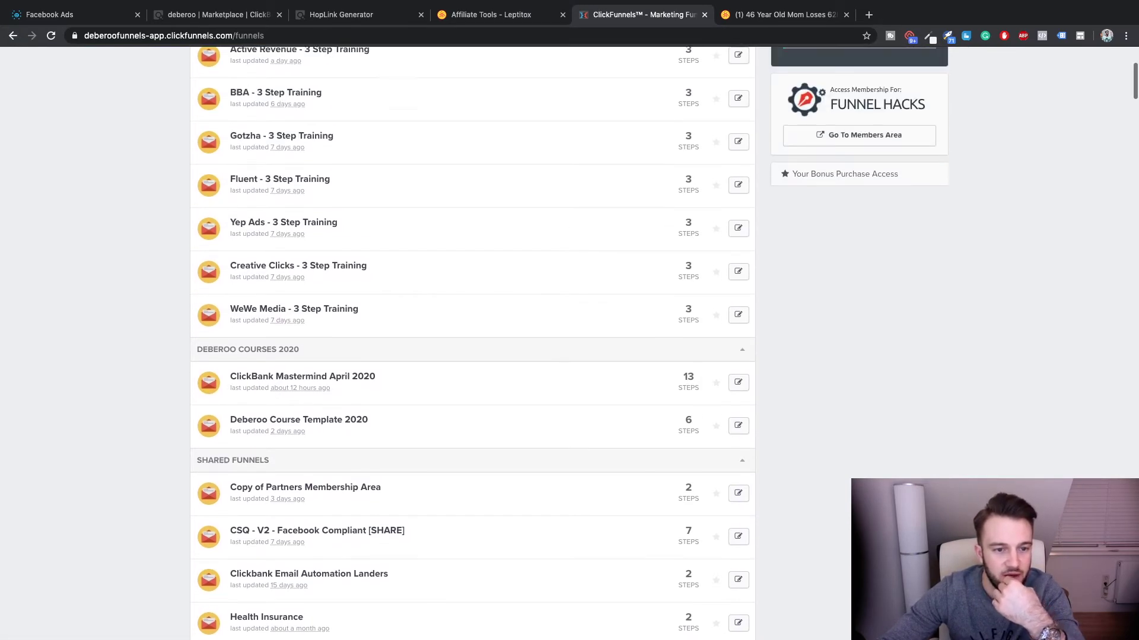
pyautogui.scroll(7, 473, 344)
pyautogui.scroll(-20, 472, 344)
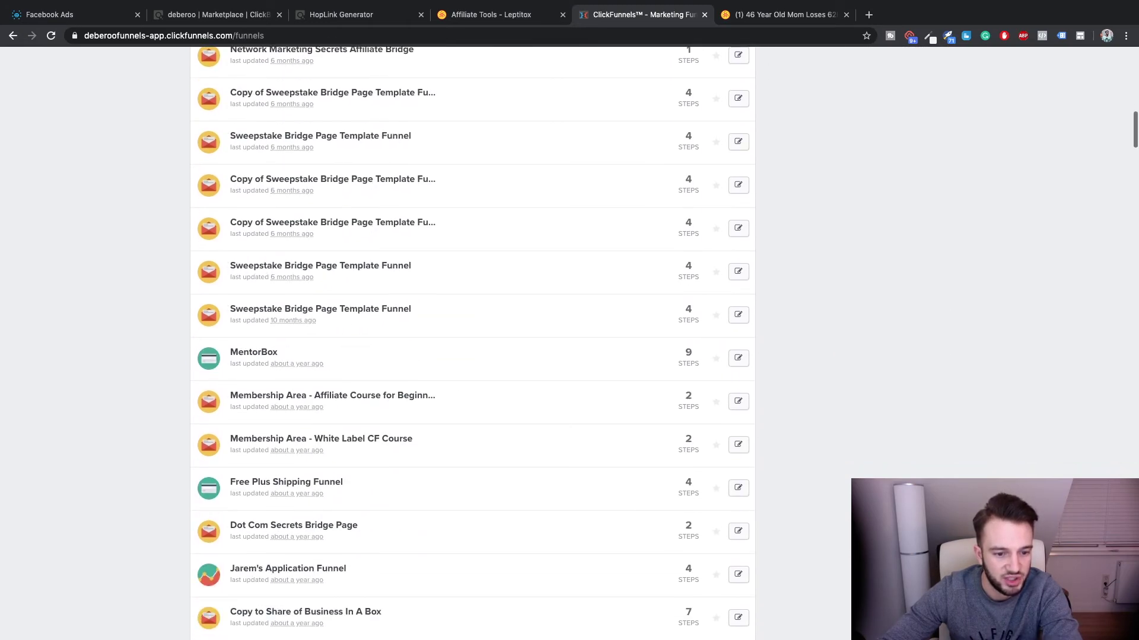
pyautogui.scroll(-15, 473, 344)
pyautogui.scroll(5, 473, 344)
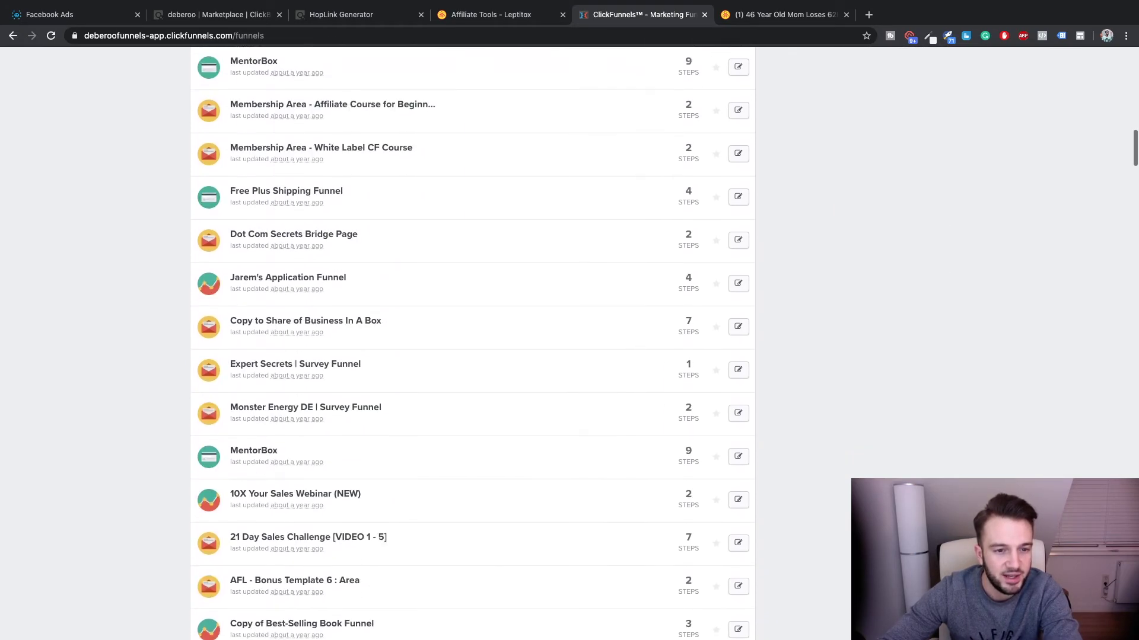
pyautogui.scroll(-20, 472, 344)
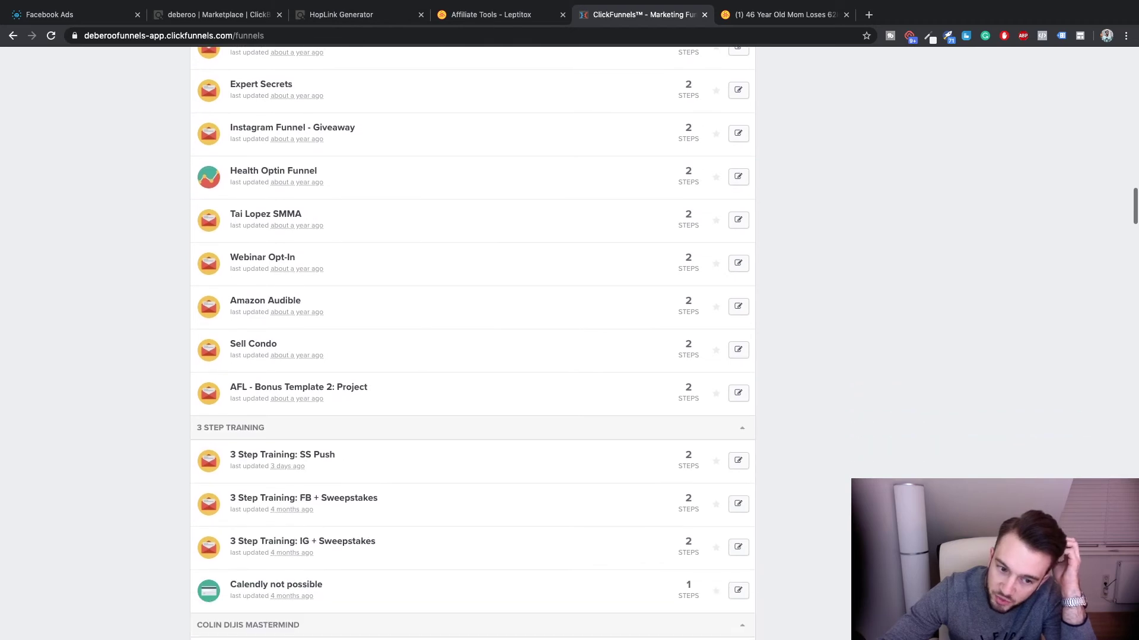
pyautogui.scroll(10, 472, 344)
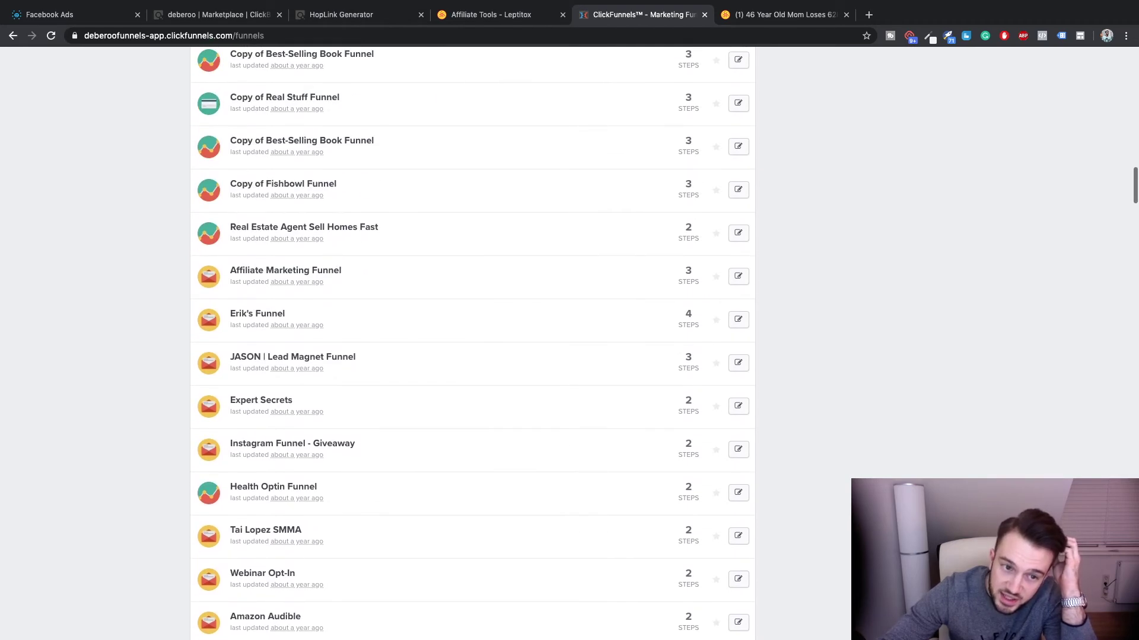
pyautogui.scroll(8, 473, 343)
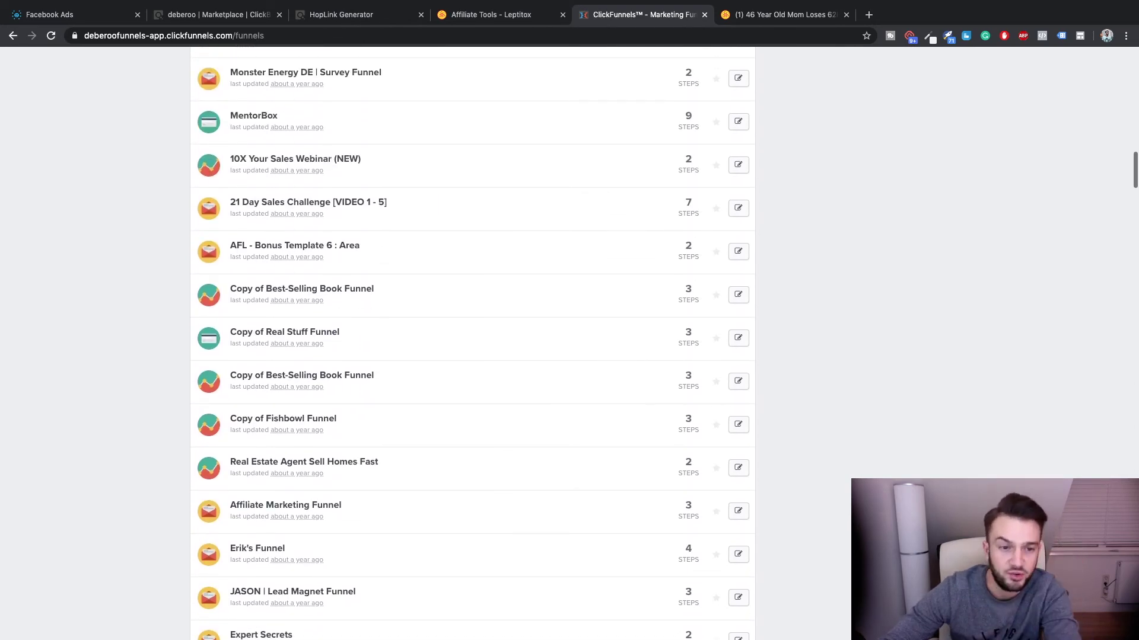
pyautogui.scroll(11, 473, 344)
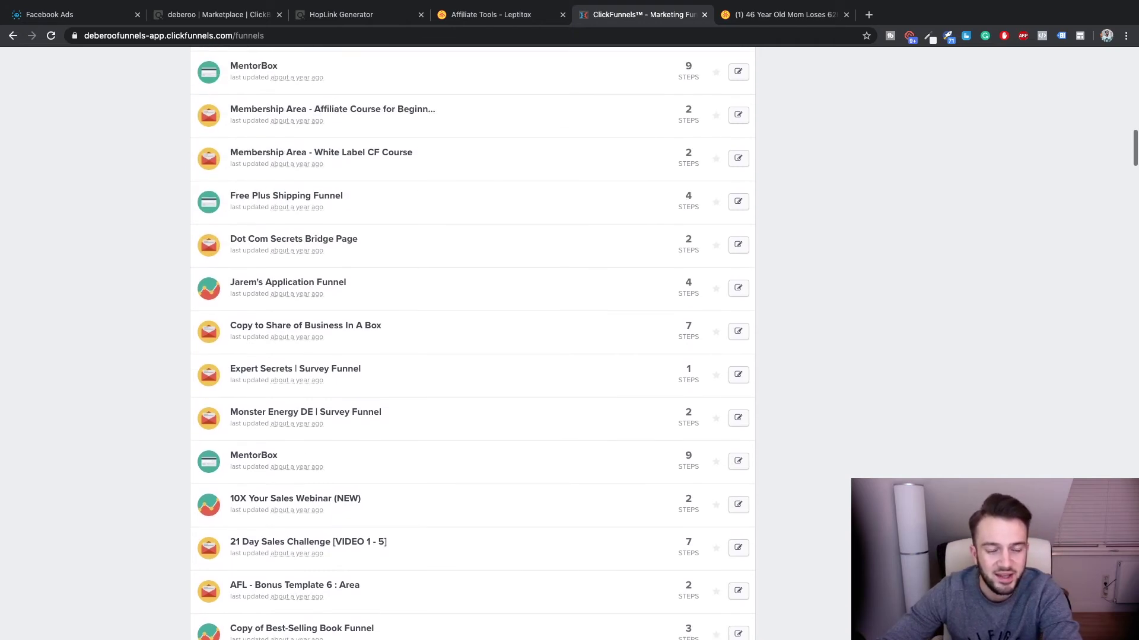
pyautogui.scroll(12, 472, 343)
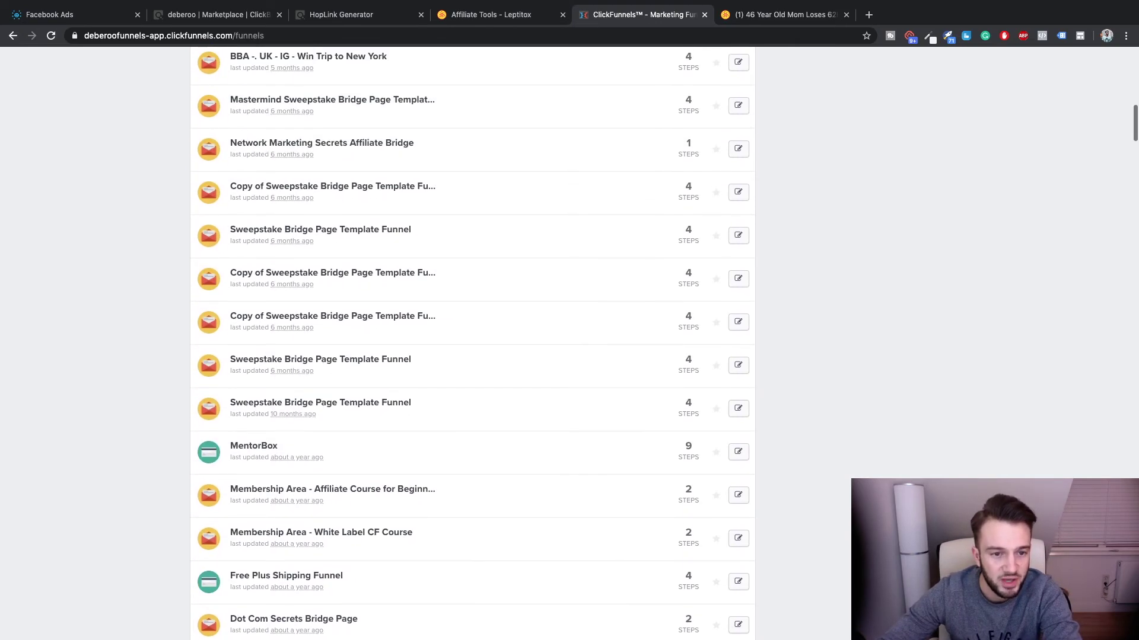
pyautogui.scroll(5, 473, 344)
pyautogui.scroll(20, 472, 344)
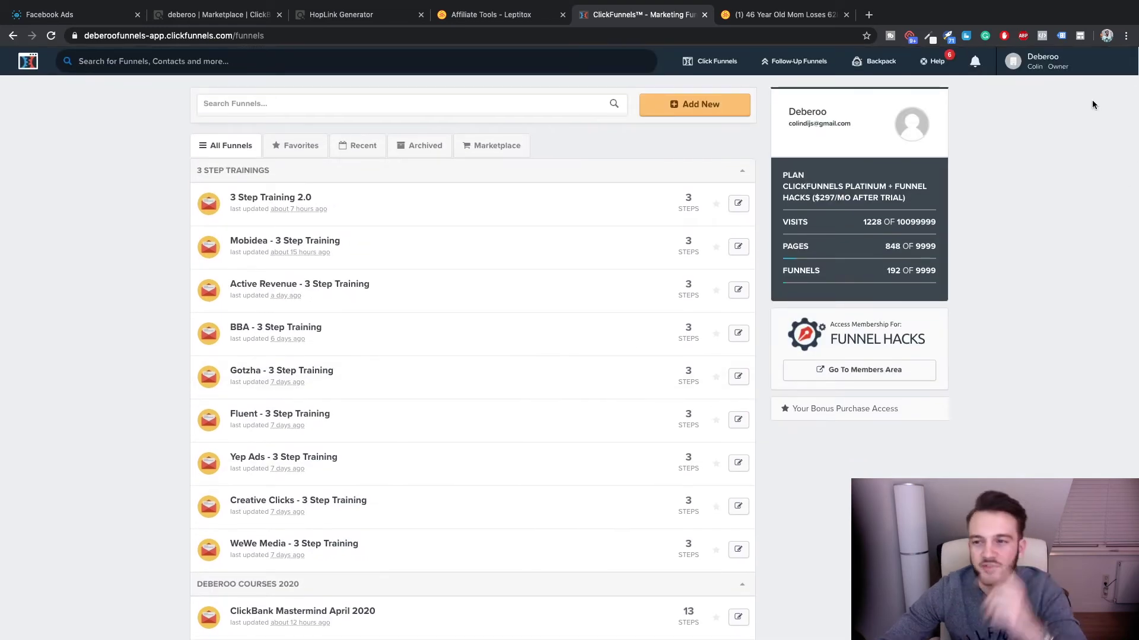
# - Highlight the account's plan and usage summary on the ClickFunnels dashboard, and clear the selection
pyautogui.moveTo(1084, 87); pyautogui.dragTo(1004, 298)
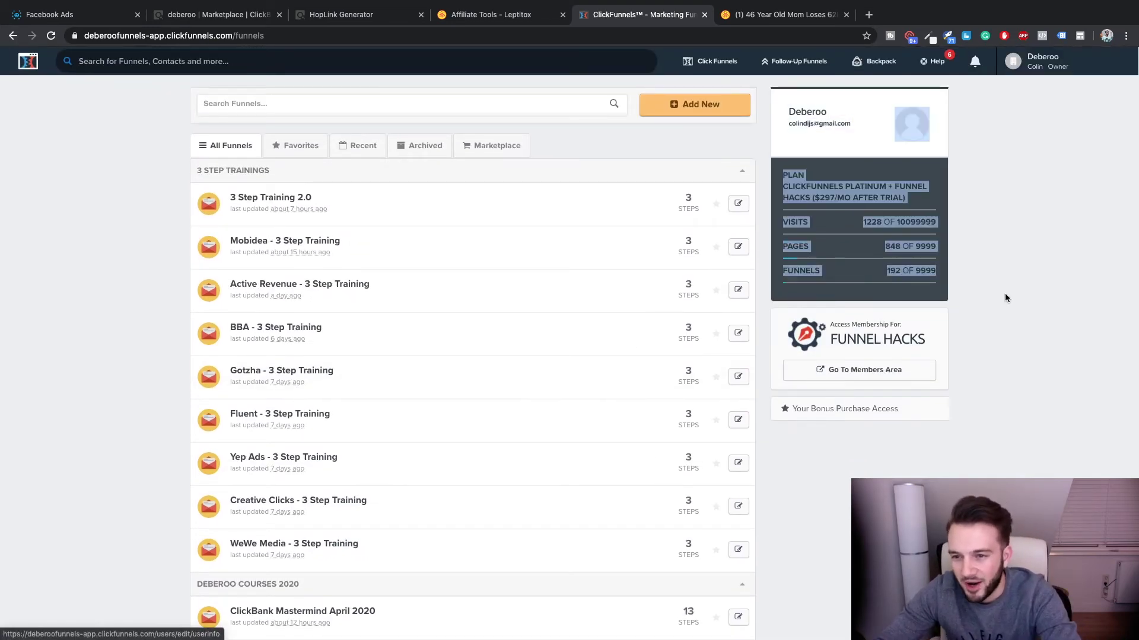
pyautogui.click(1025, 374)
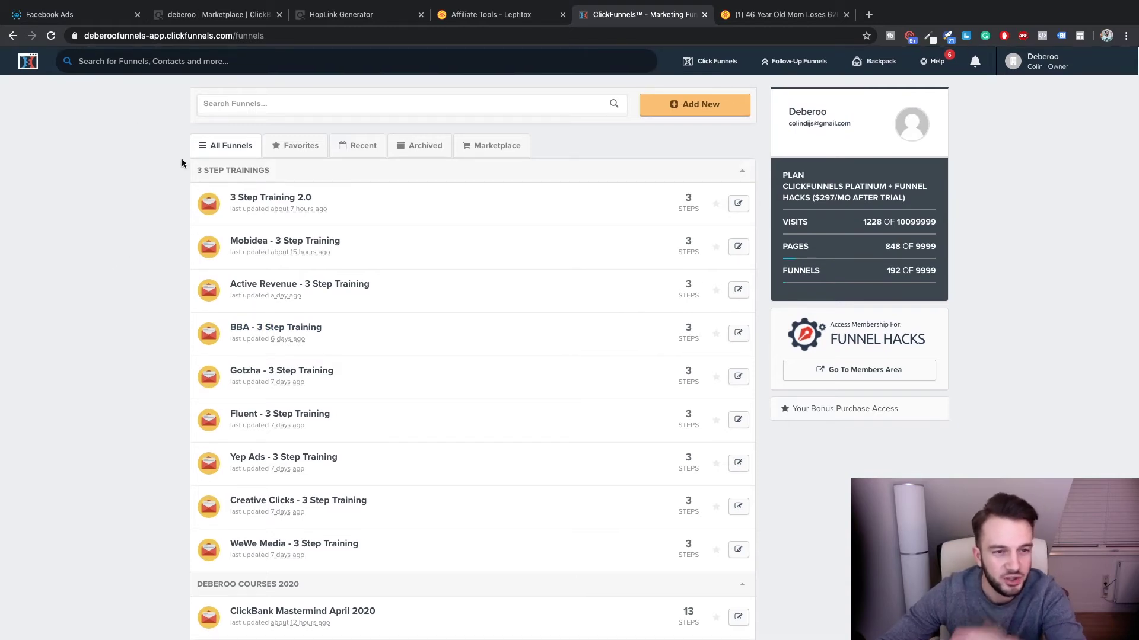
pyautogui.click(174, 53)
# - Return to the ClickBank Marketplace, find the Numerologist offer among the results and open its landing page
pyautogui.click(475, 15)
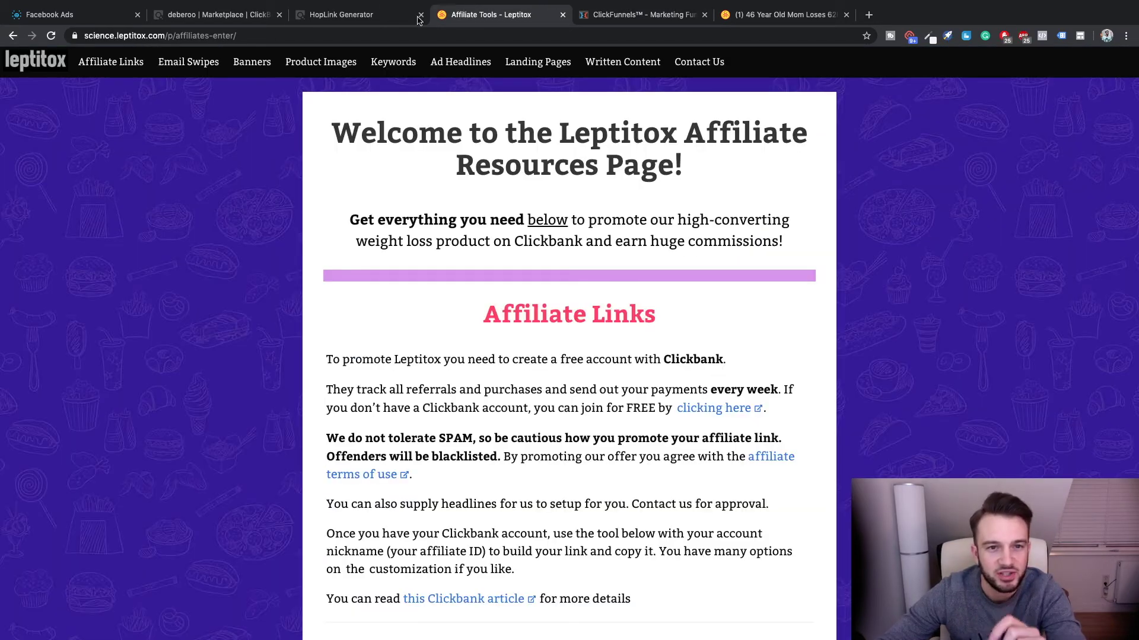
pyautogui.click(359, 13)
pyautogui.click(216, 18)
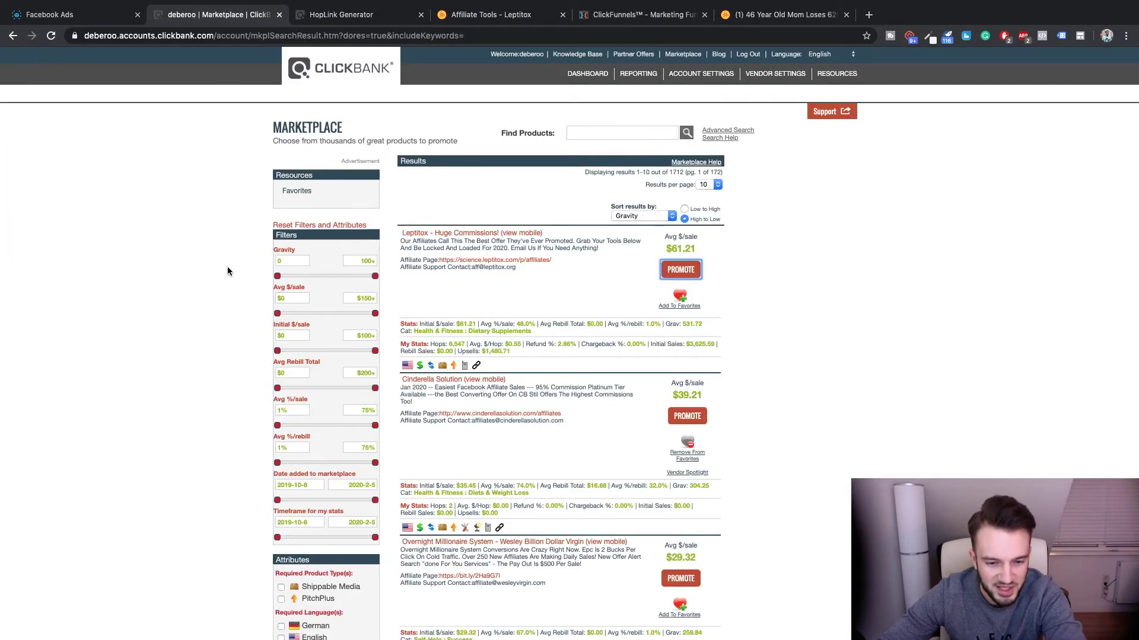
pyautogui.scroll(-3, 227, 267)
pyautogui.scroll(-10, 228, 271)
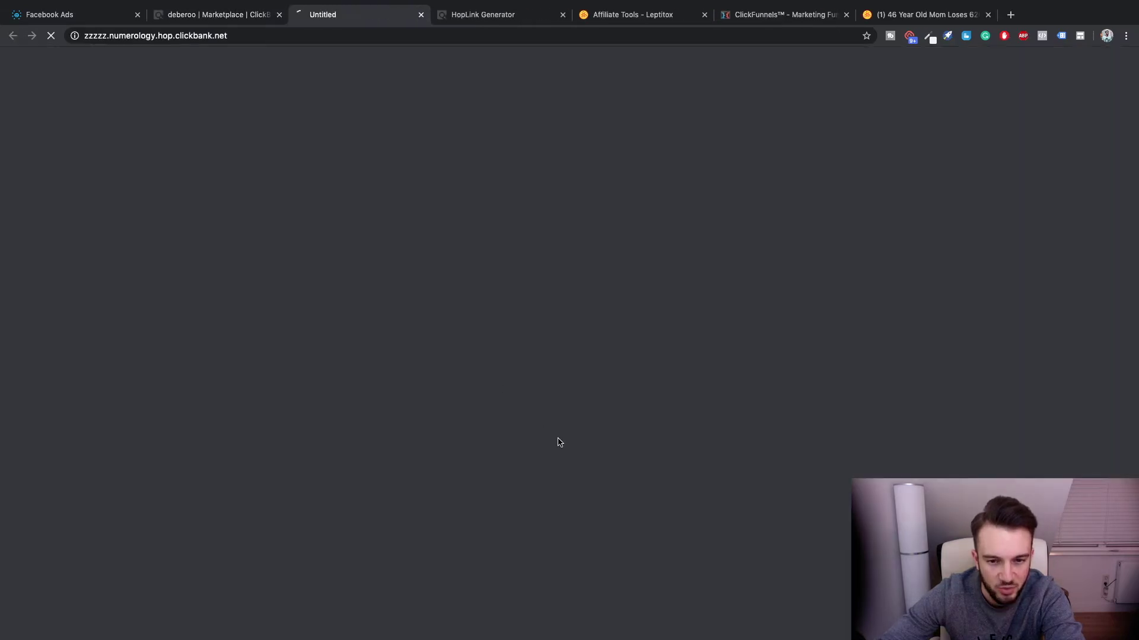
pyautogui.click(497, 369)
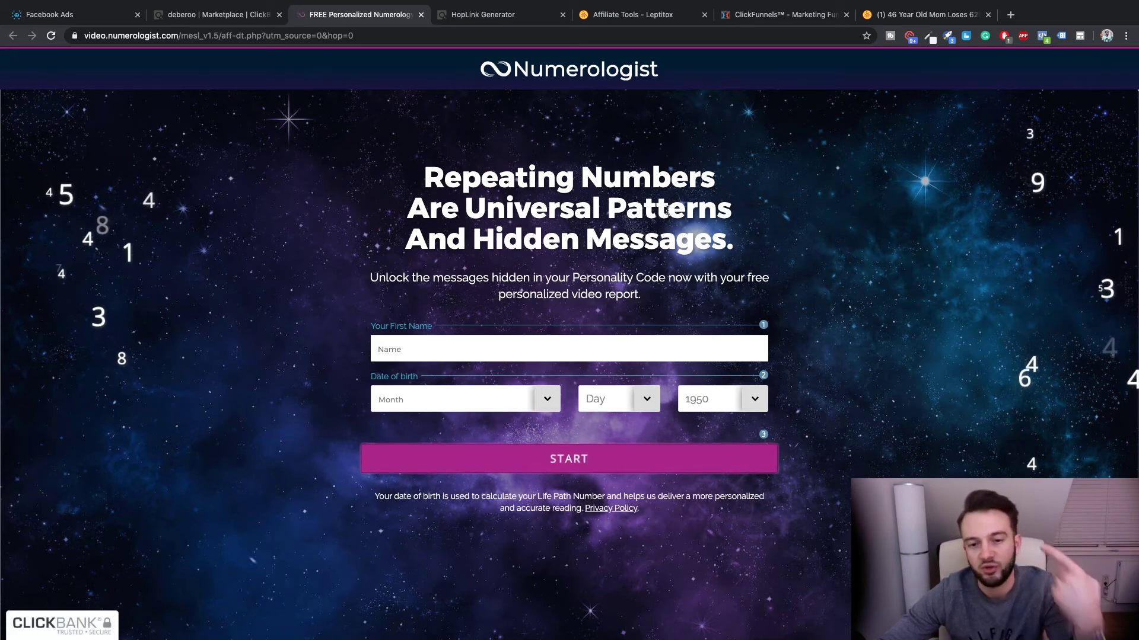
# - Switch to ClickFunnels, find the Numerology funnel and preview its Optin page in a tab beside the Numerologist offer page
pyautogui.click(762, 18)
pyautogui.scroll(-20, 567, 360)
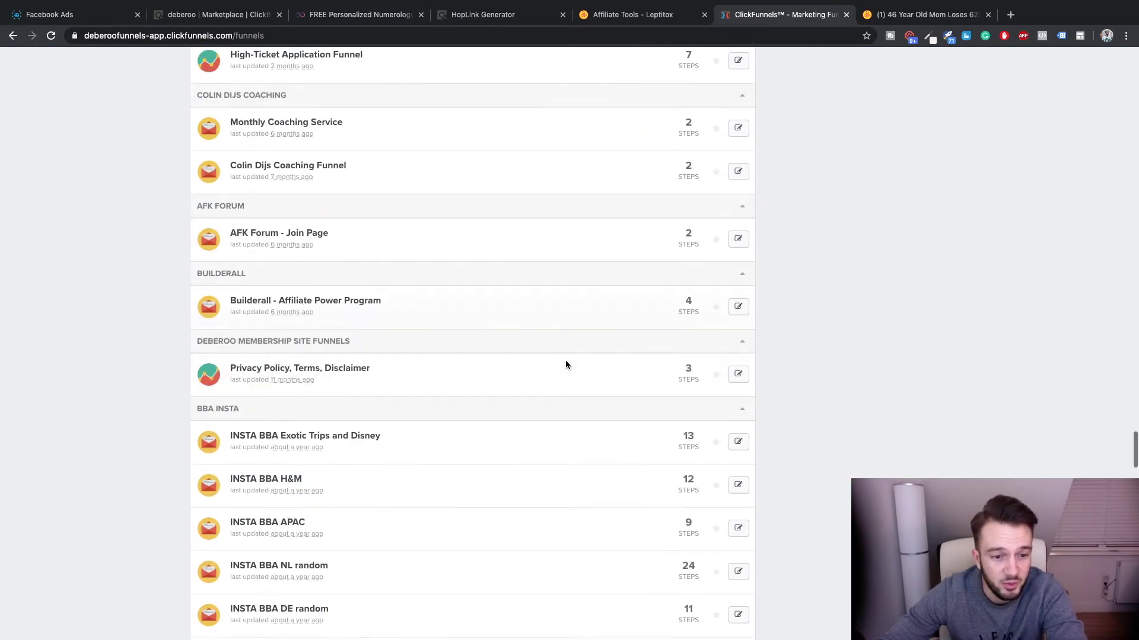
pyautogui.scroll(-15, 564, 363)
pyautogui.scroll(7, 564, 362)
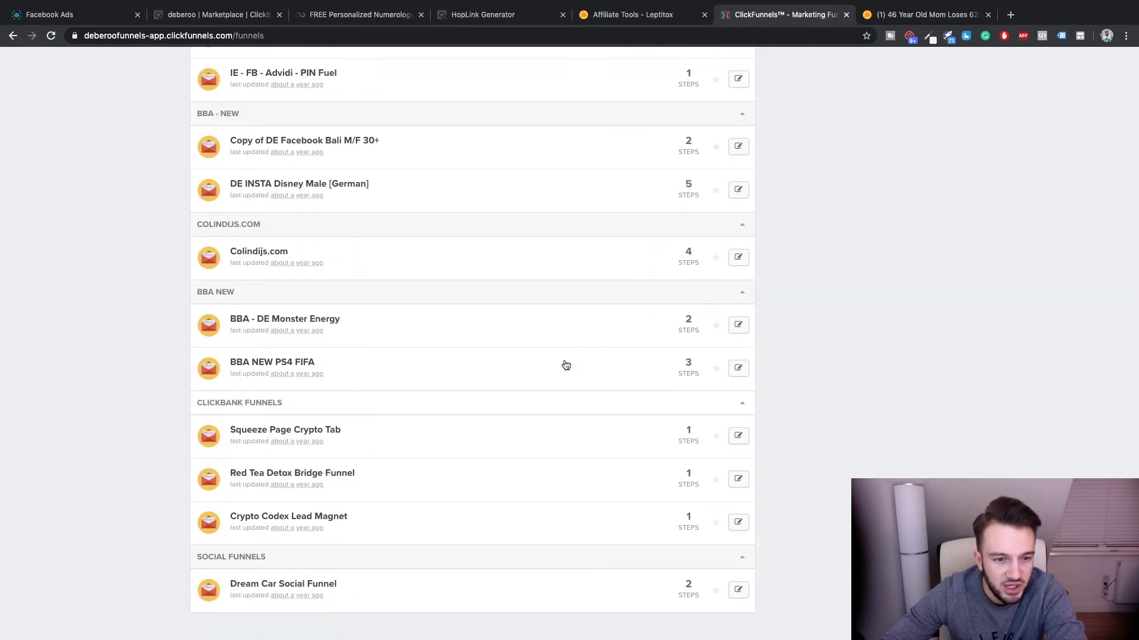
pyautogui.scroll(20, 563, 363)
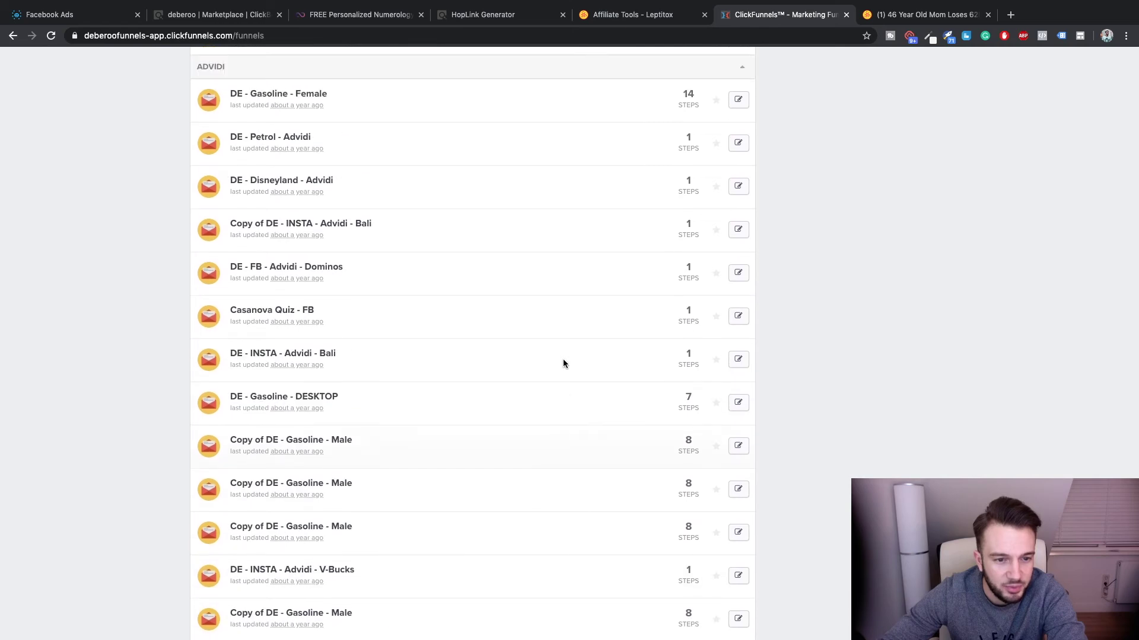
pyautogui.scroll(10, 565, 364)
pyautogui.scroll(-20, 563, 363)
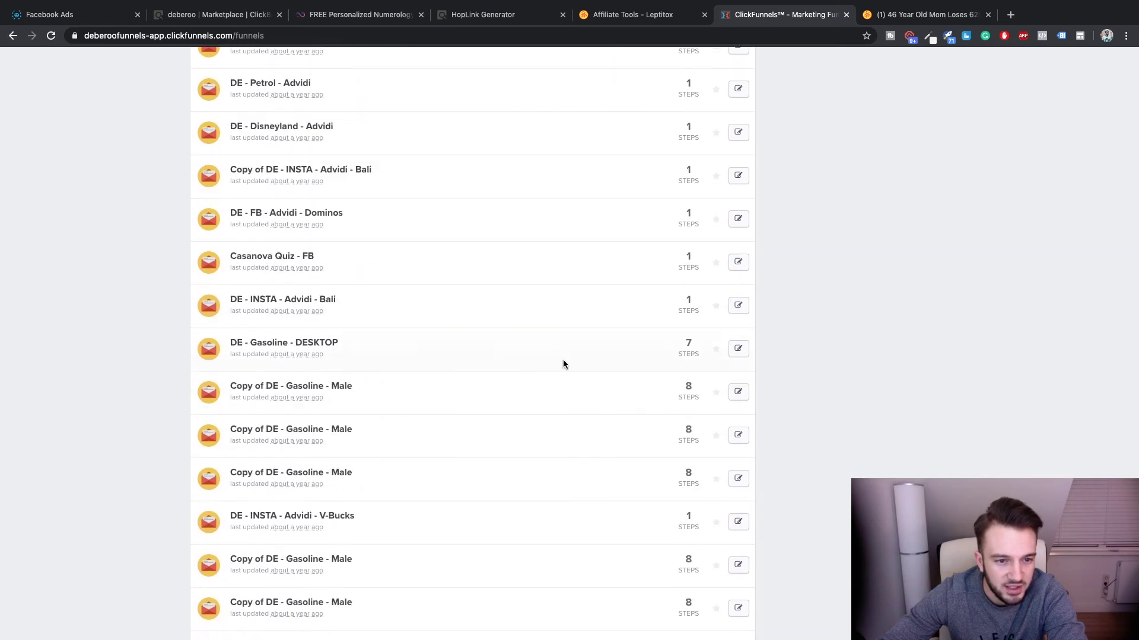
pyautogui.scroll(-10, 563, 363)
pyautogui.click(262, 289)
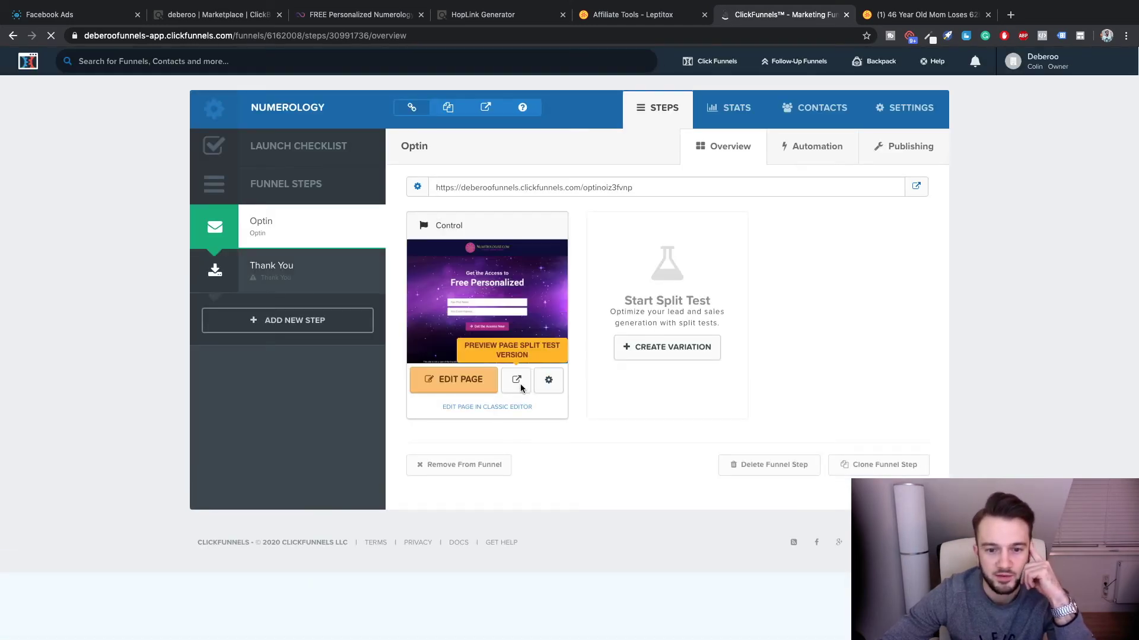
pyautogui.click(520, 383)
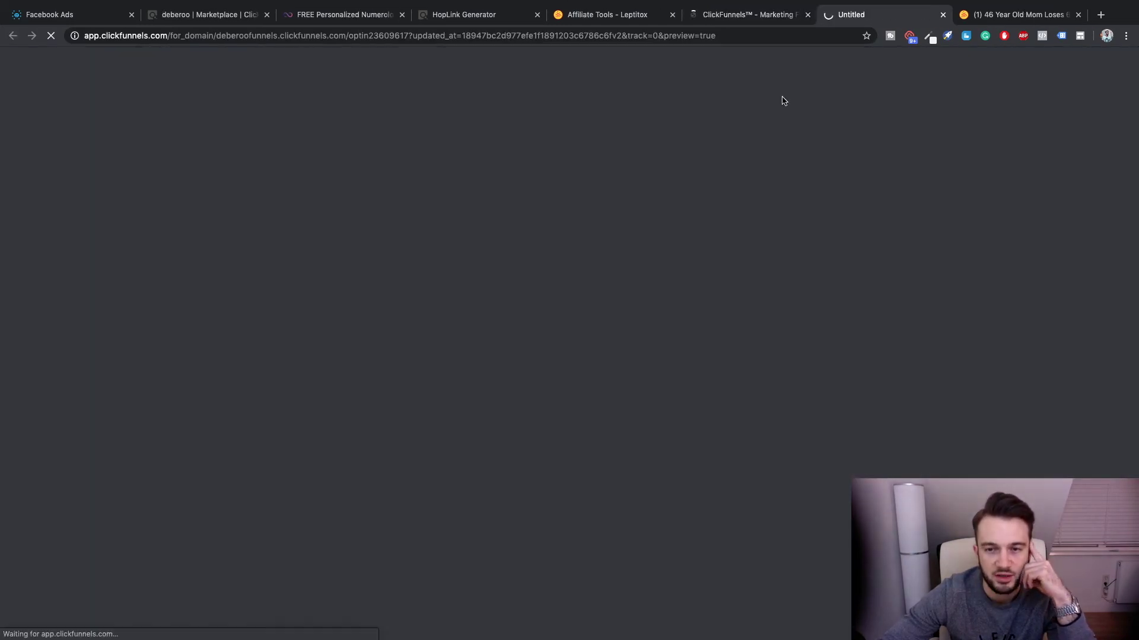
pyautogui.moveTo(854, 18); pyautogui.dragTo(415, 16)
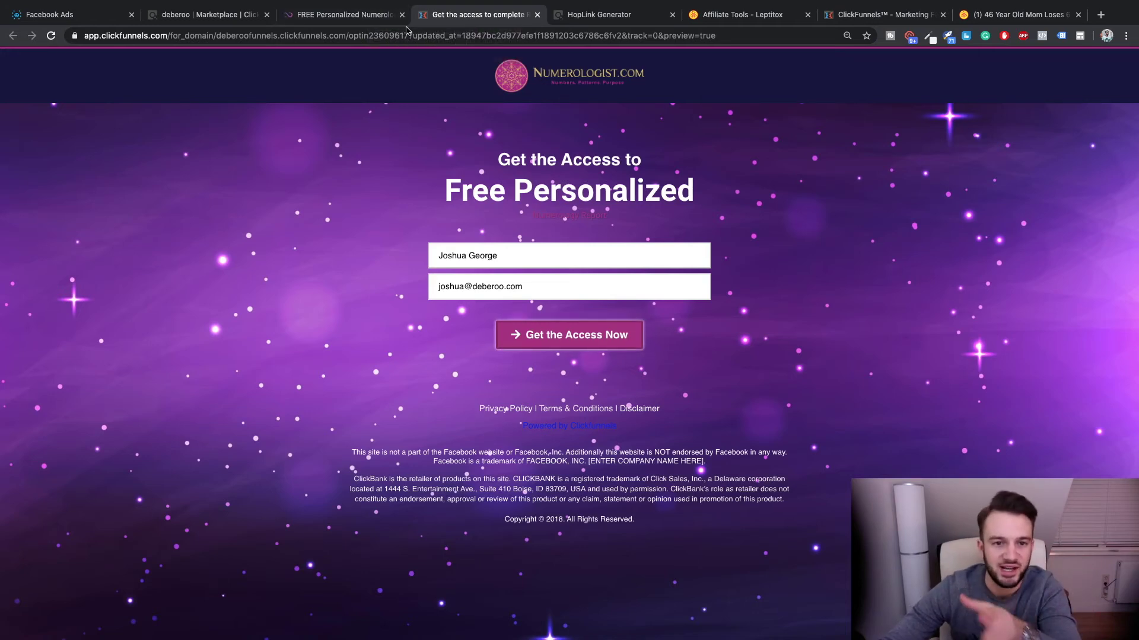
# - Switch to the mind map in MindMup and select the Facebook Ads node
pyautogui.click(71, 14)
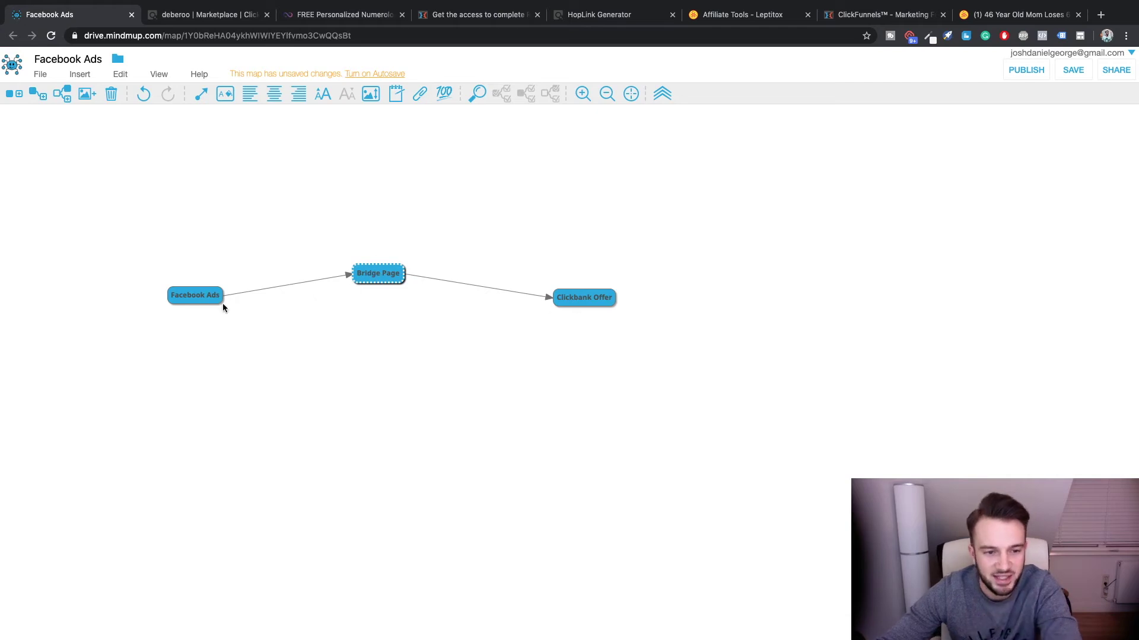
pyautogui.click(197, 305)
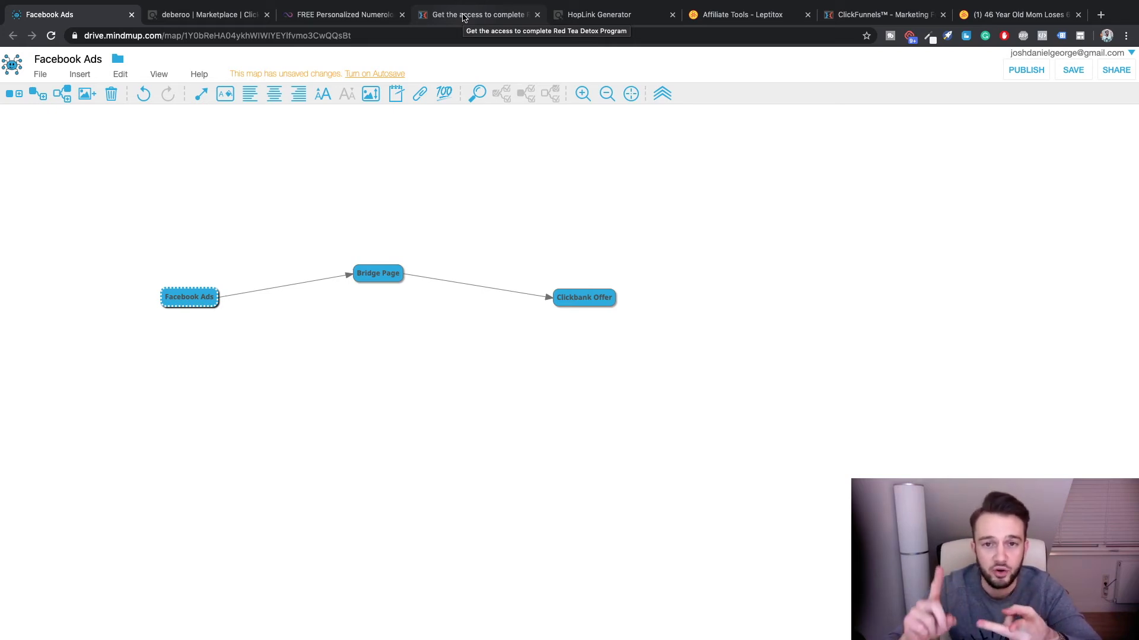
# - Open canva.com in a new browser tab and bring the Your Designs section into view
pyautogui.hotkey('ctrl', 't')
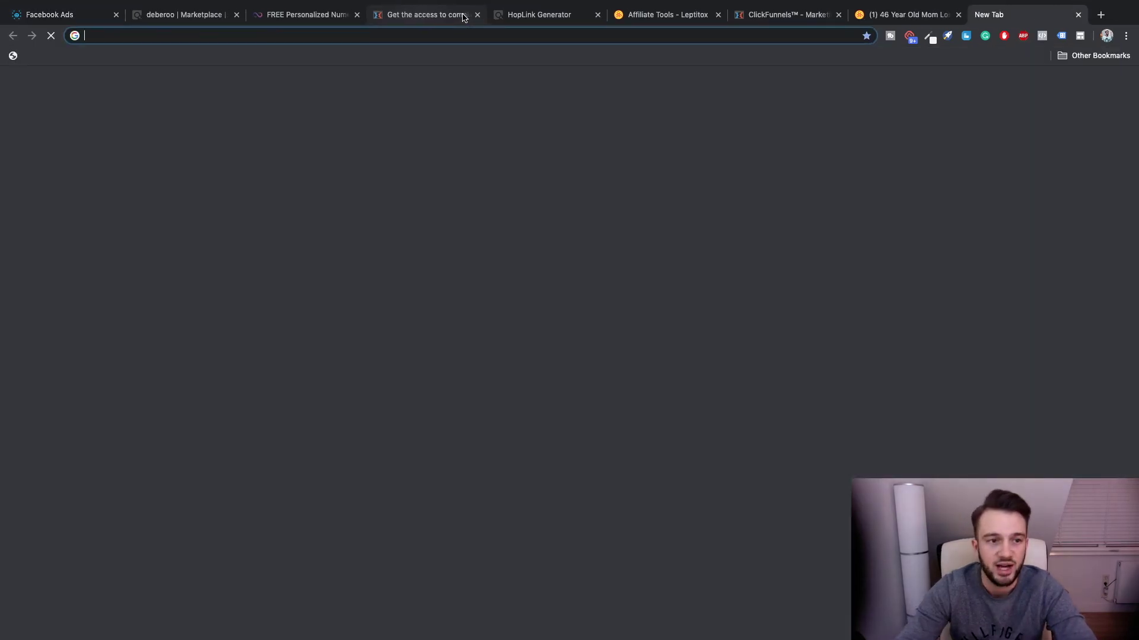
pyautogui.write('canva.com')
pyautogui.press('Return')
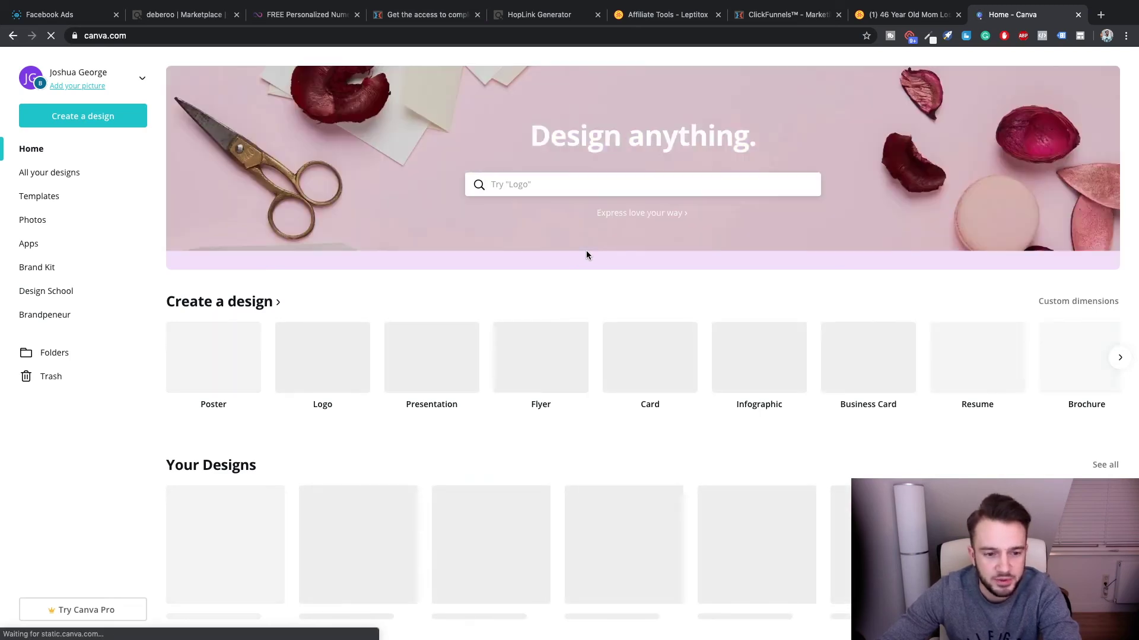
pyautogui.scroll(-3, 586, 252)
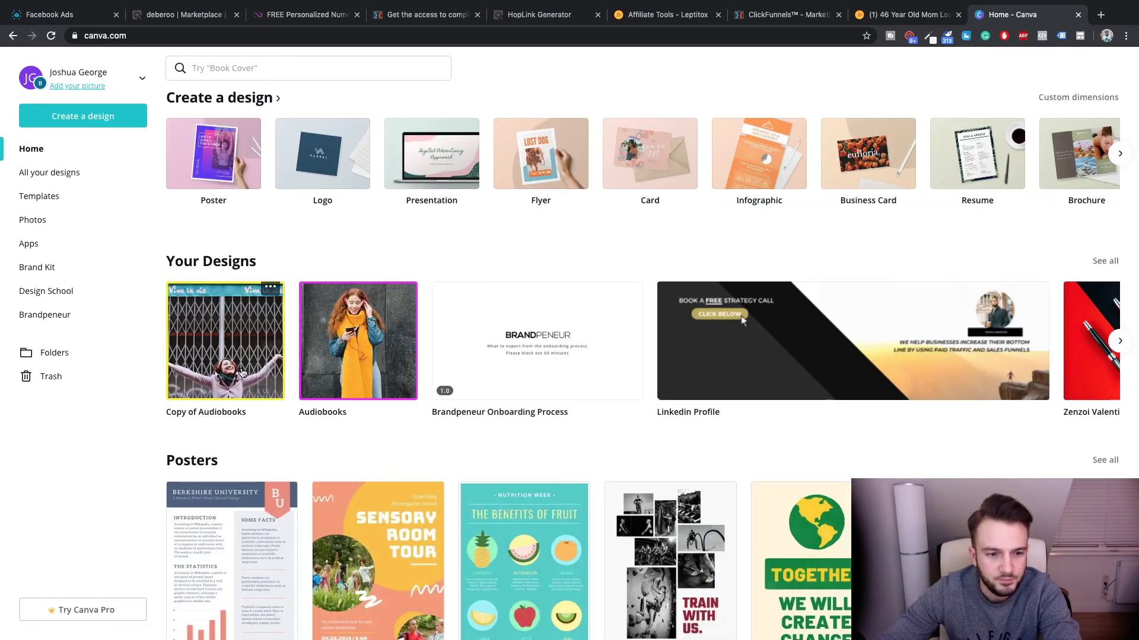
# - Open the Copy of Audiobooks design and look through the example ad images on its four pages
pyautogui.click(222, 330)
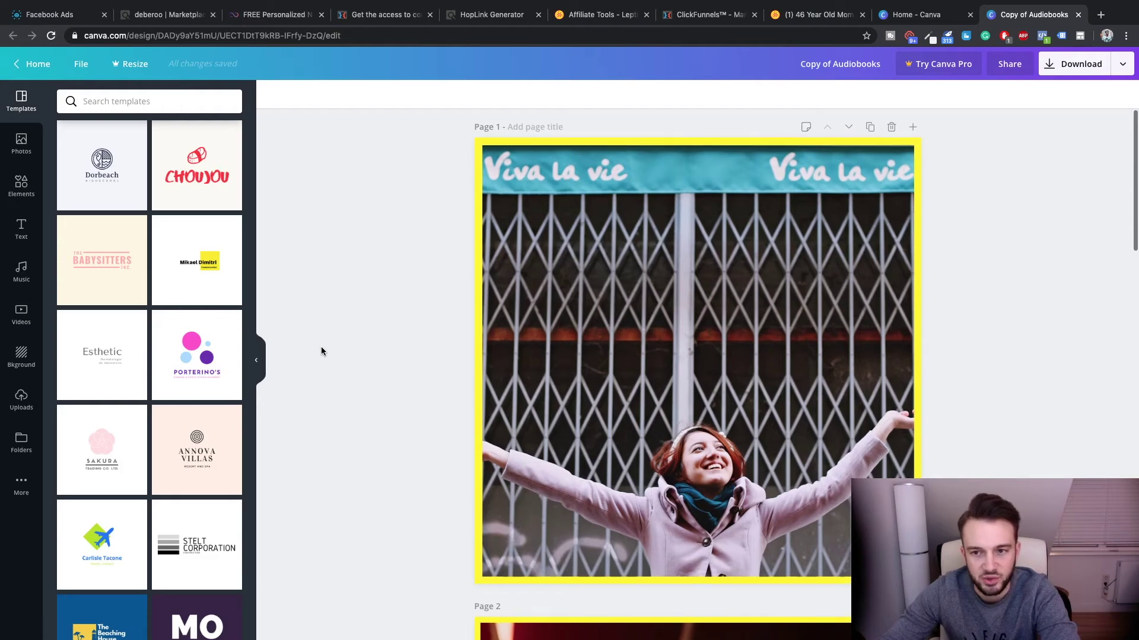
pyautogui.scroll(-10, 321, 352)
pyautogui.scroll(10, 321, 350)
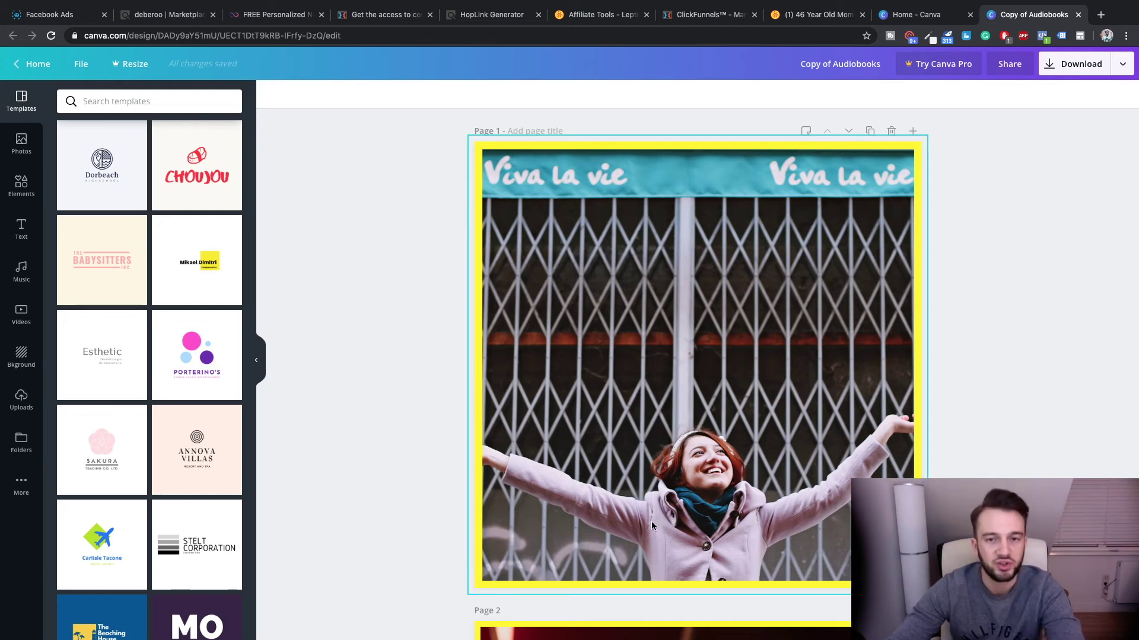
pyautogui.scroll(-2, 651, 526)
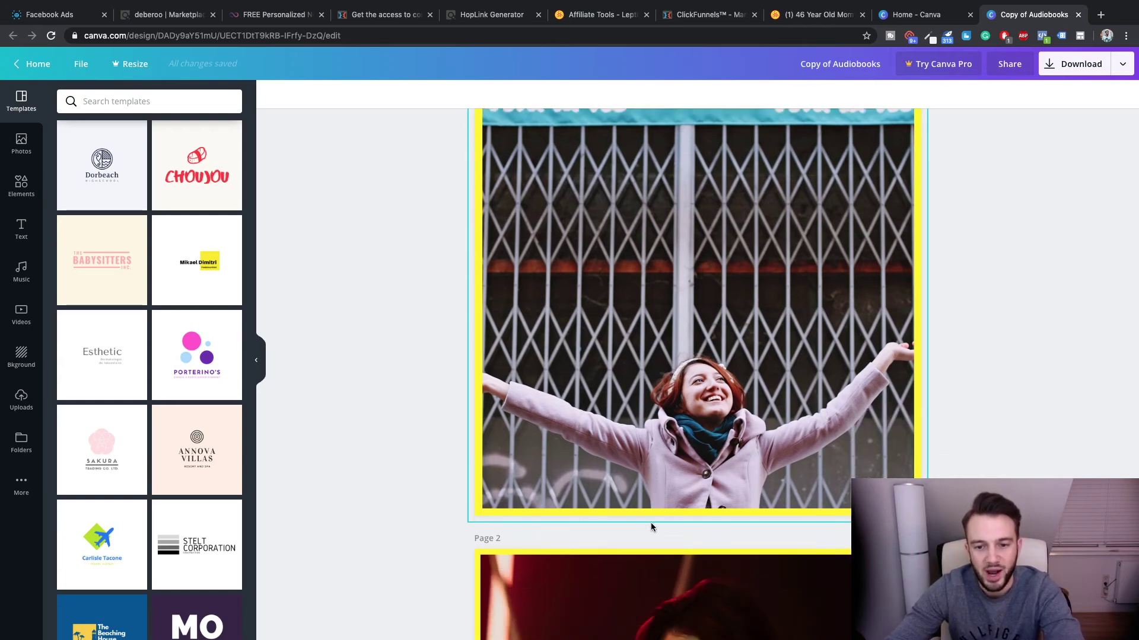
pyautogui.scroll(-8, 651, 526)
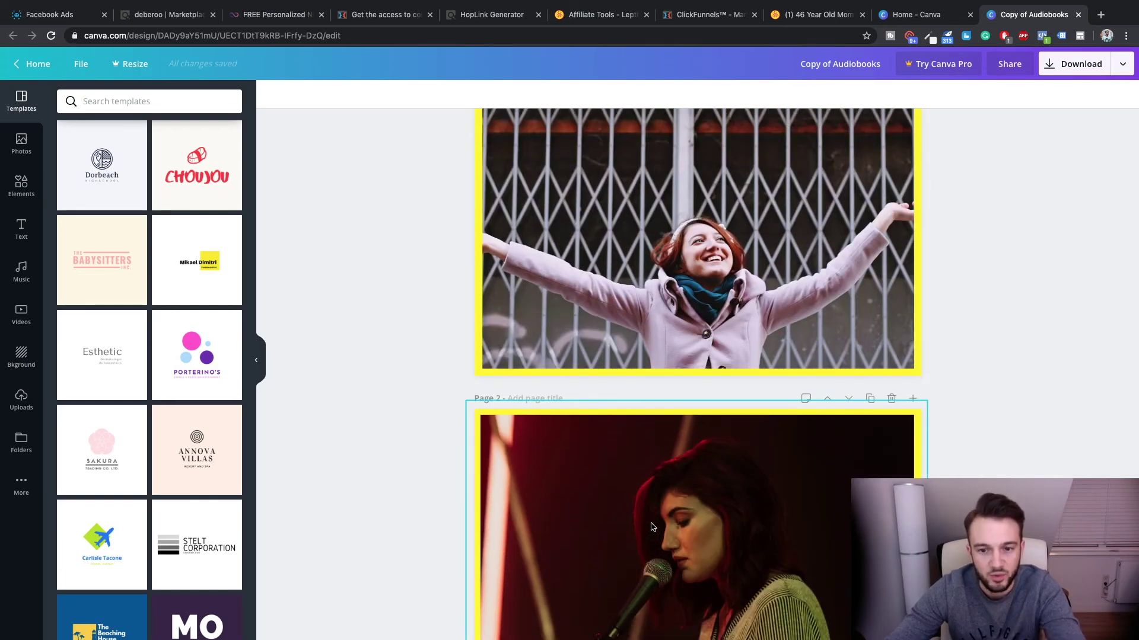
pyautogui.scroll(-1, 651, 526)
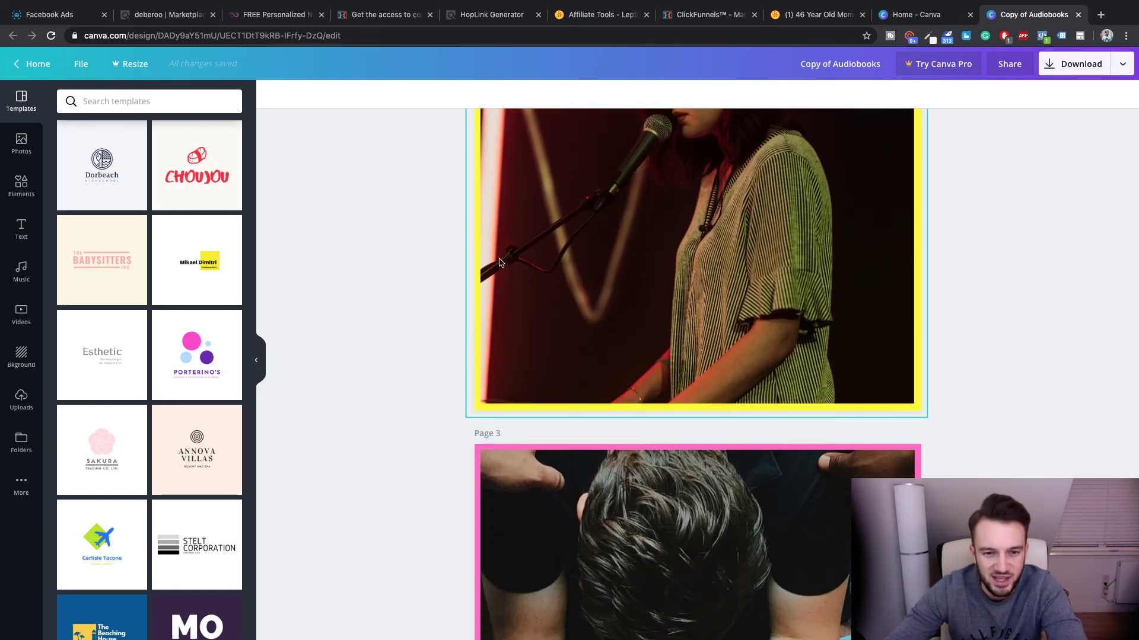
pyautogui.scroll(-6, 491, 292)
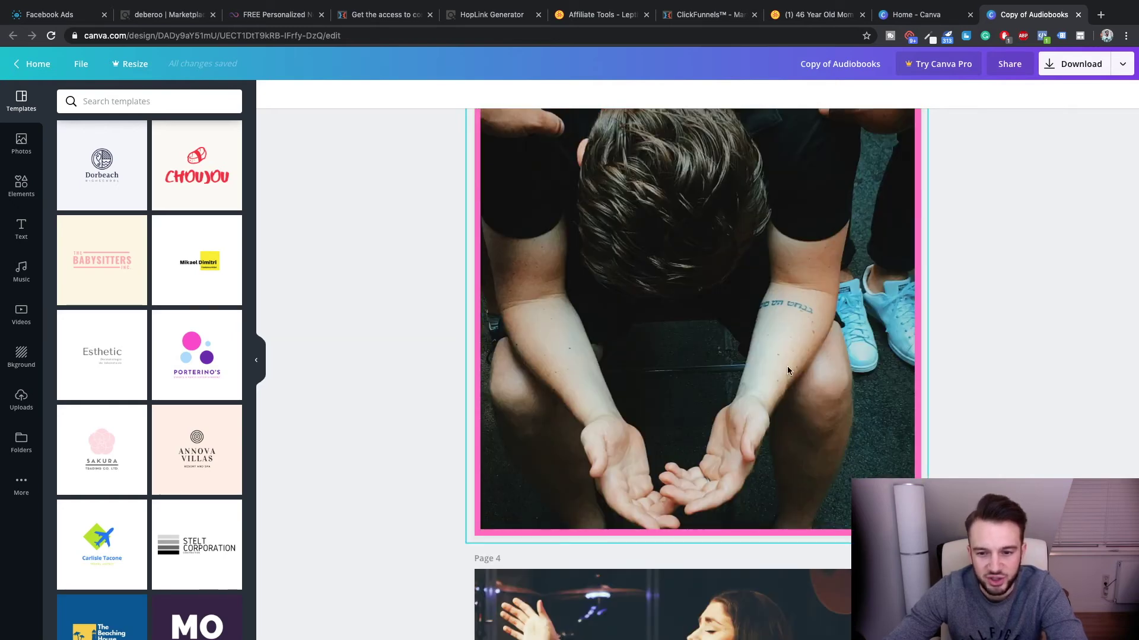
pyautogui.scroll(-7, 788, 370)
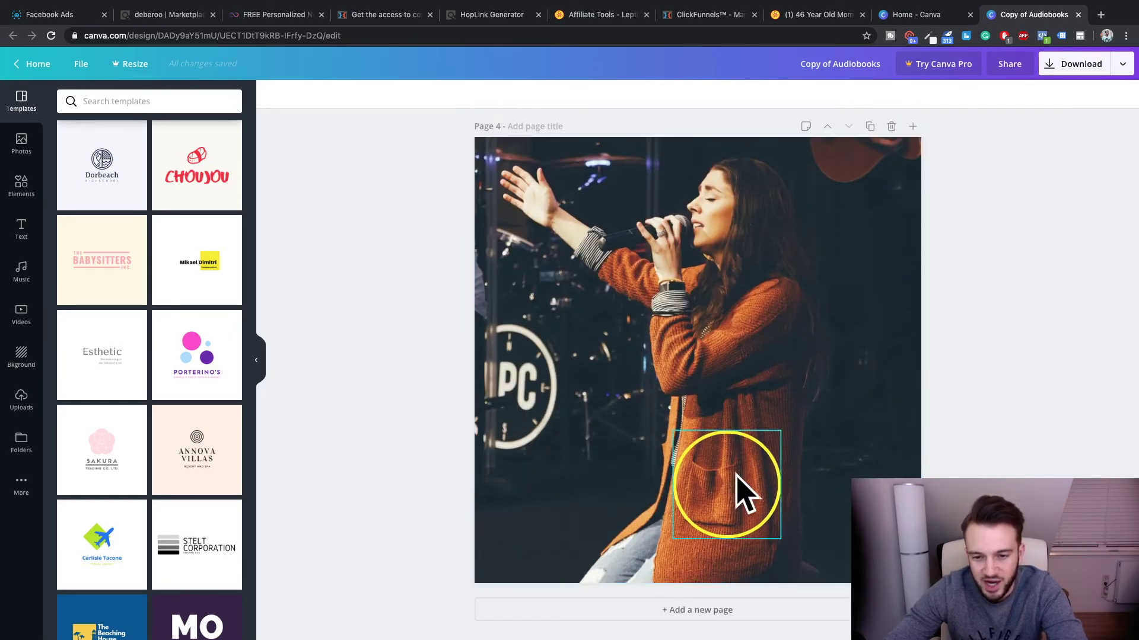
# - Move the yellow circle on page 4 into the dark area beside the singer and make it smaller
pyautogui.moveTo(770, 465)
pyautogui.mouseDown()
pyautogui.moveTo(747, 458)
pyautogui.moveTo(784, 458)
pyautogui.moveTo(812, 486)
pyautogui.moveTo(727, 468)
pyautogui.moveTo(769, 480)
pyautogui.mouseUp()
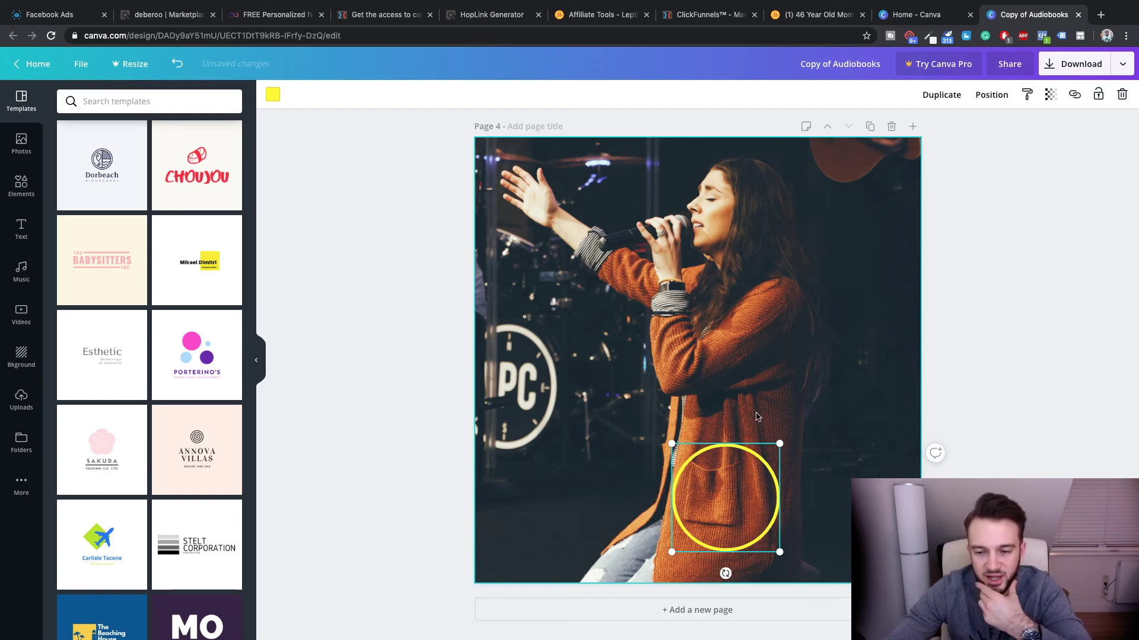
pyautogui.moveTo(747, 498); pyautogui.dragTo(879, 365)
pyautogui.moveTo(904, 410); pyautogui.dragTo(890, 394)
pyautogui.moveTo(839, 334); pyautogui.dragTo(858, 345)
pyautogui.click(936, 331)
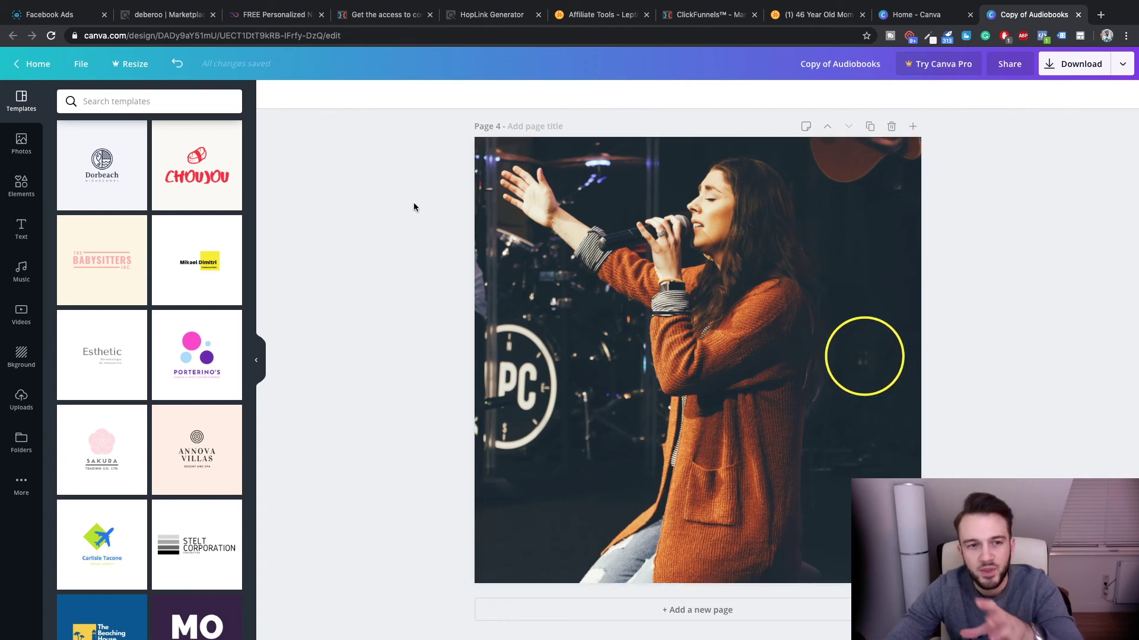
# - Switch to the Facebook Ads mind map in MindMup and go through the Facebook Ads, Bridge Page and Clickbank Offer nodes
pyautogui.click(95, 19)
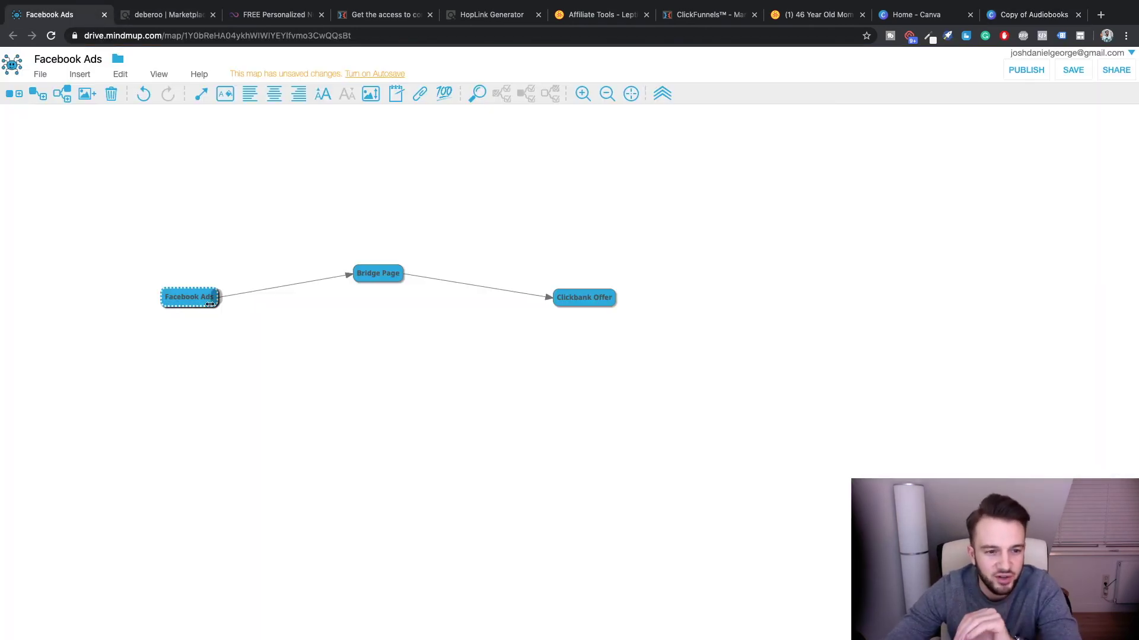
pyautogui.moveTo(175, 303); pyautogui.dragTo(174, 305)
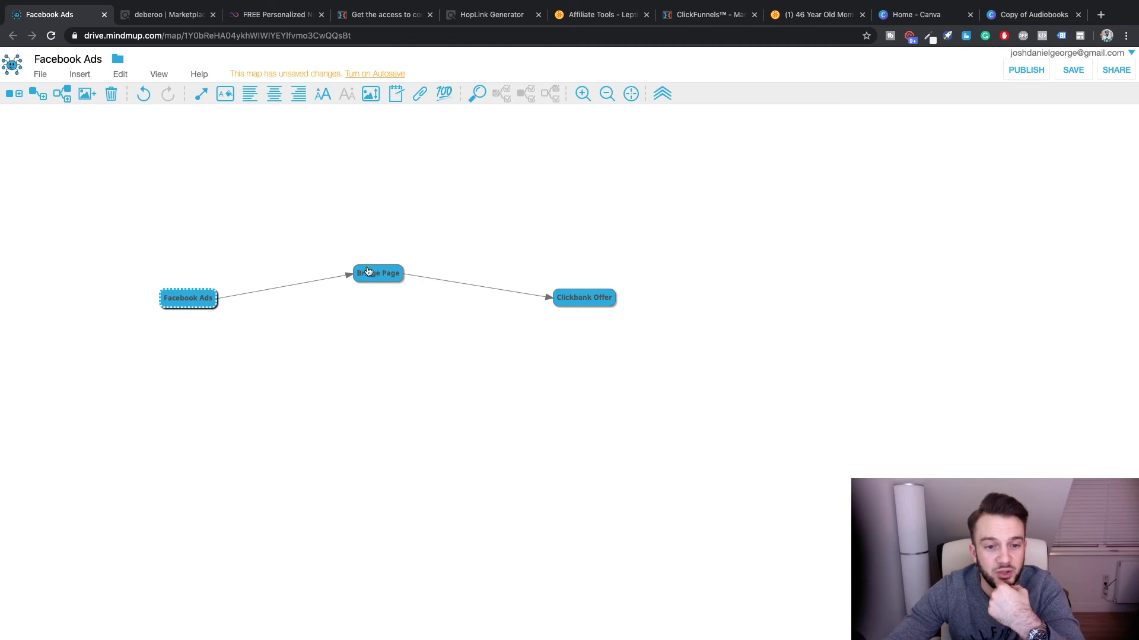
pyautogui.click(372, 272)
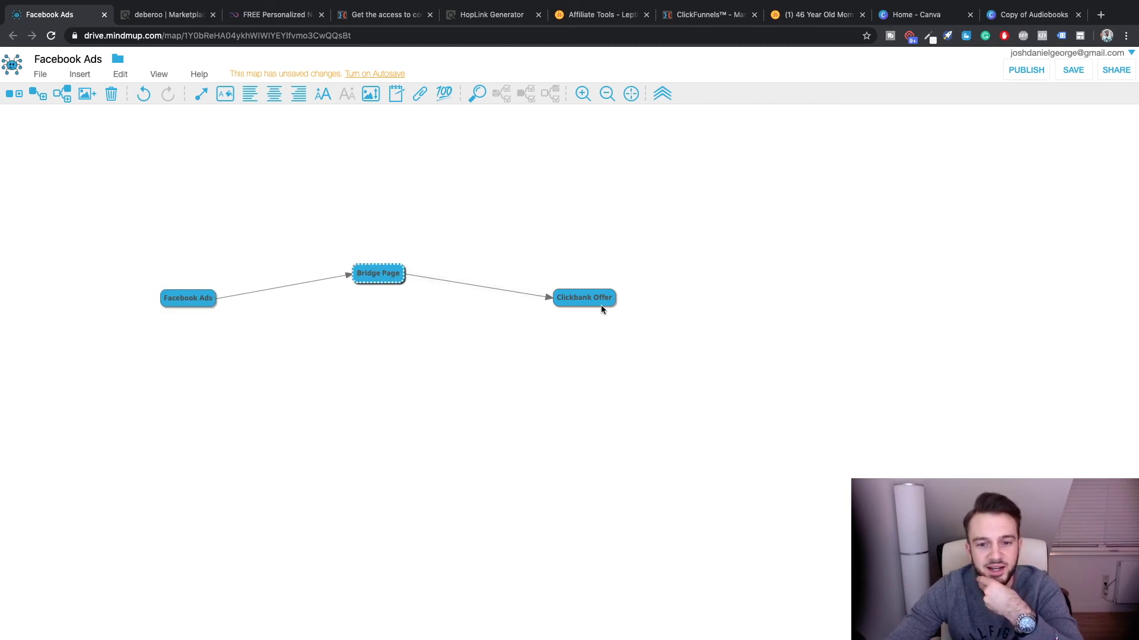
pyautogui.moveTo(584, 303); pyautogui.dragTo(546, 300)
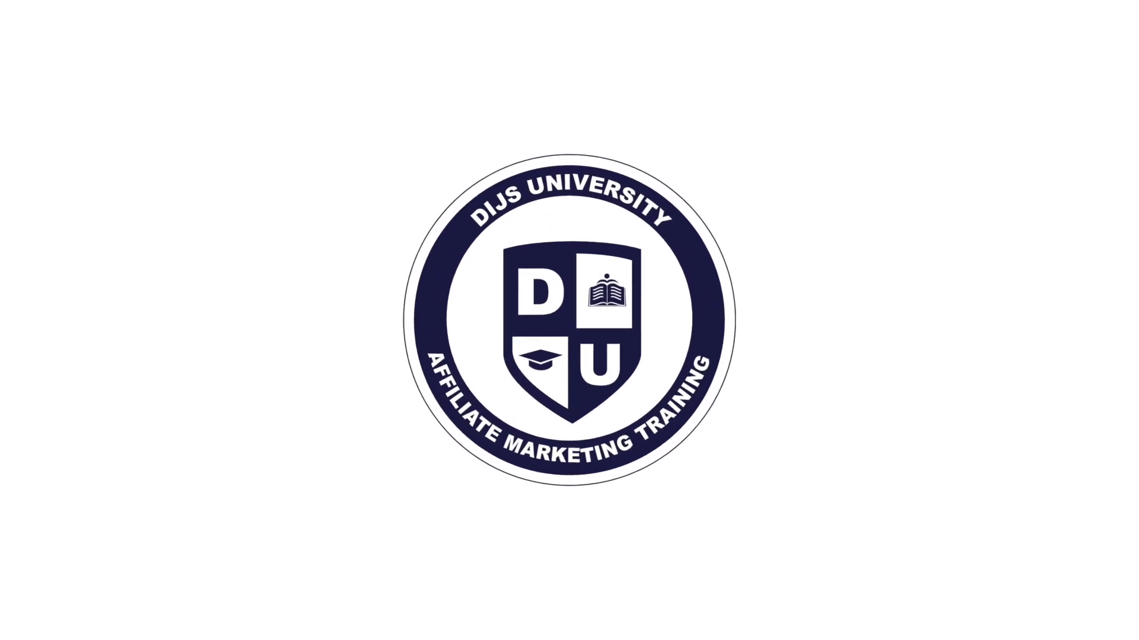
# - Open Dijs University Premium from the product library and look over its Intro to CPA Marketing Course
pyautogui.scroll(-2, 1016, 272)
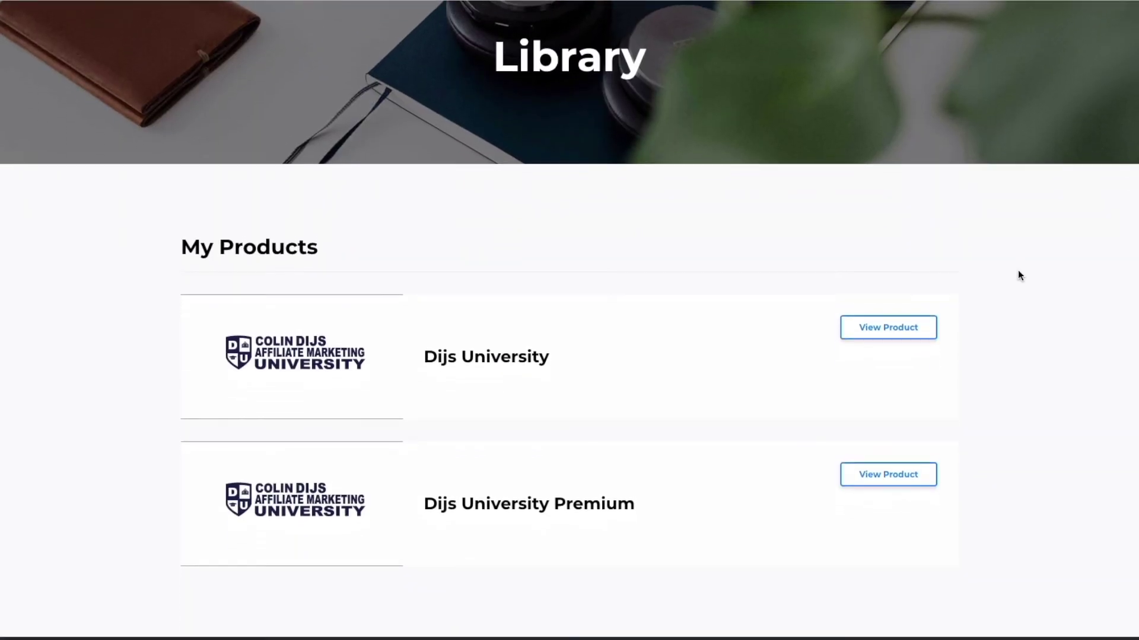
pyautogui.click(888, 463)
pyautogui.scroll(-3, 984, 271)
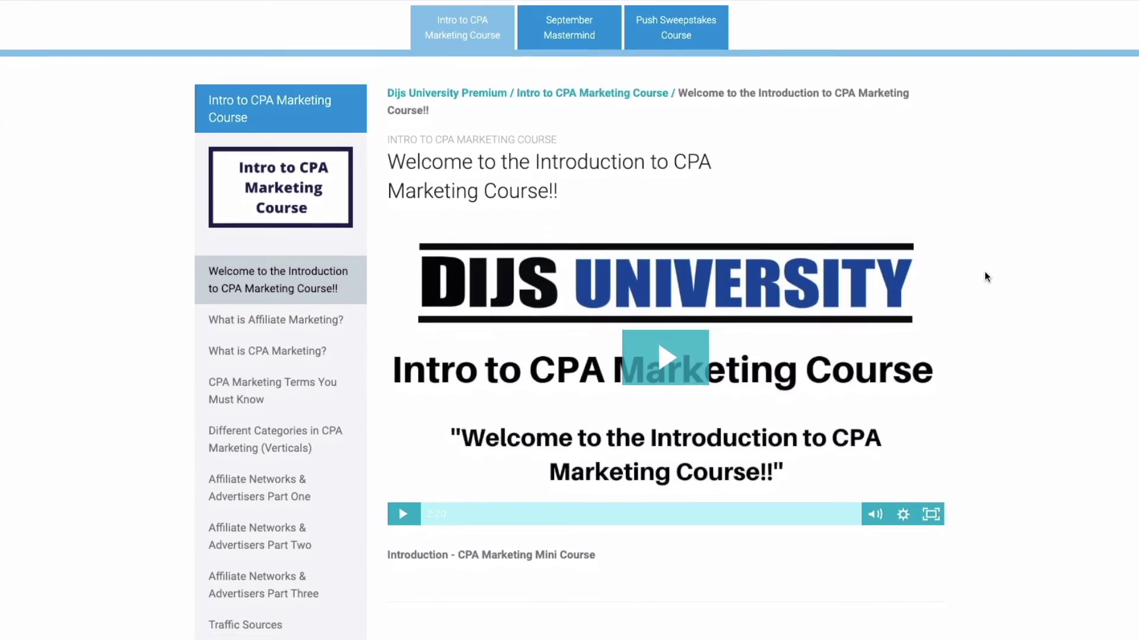
pyautogui.scroll(-3, 985, 272)
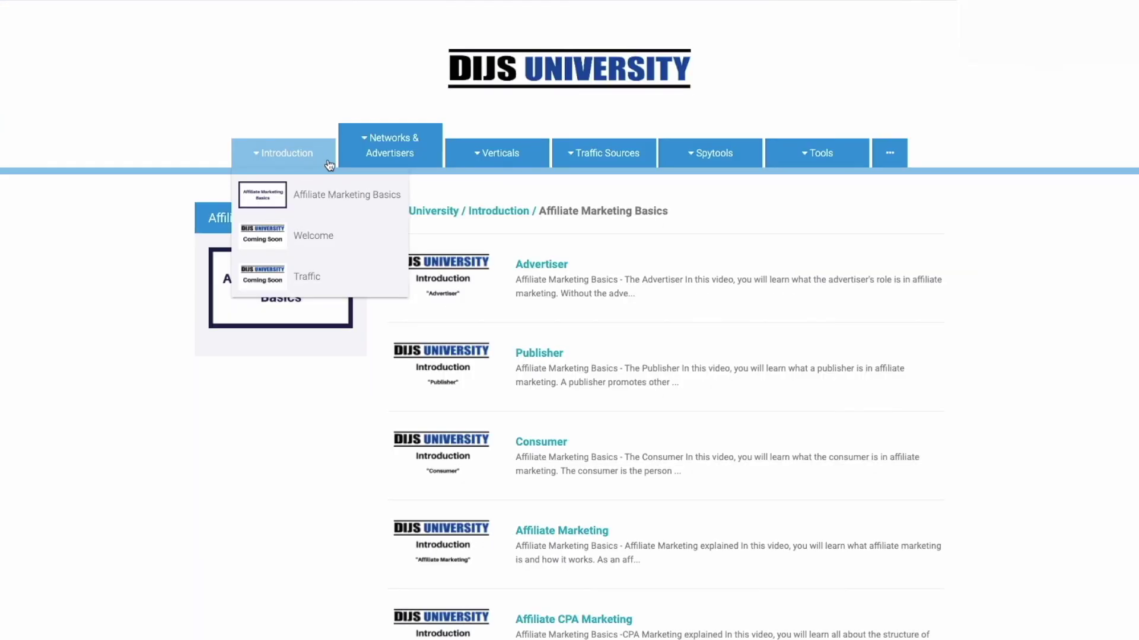
# - Browse the Dijs University course categories and examine the Facebook lesson list within Traffic Sources
pyautogui.moveTo(376, 165)
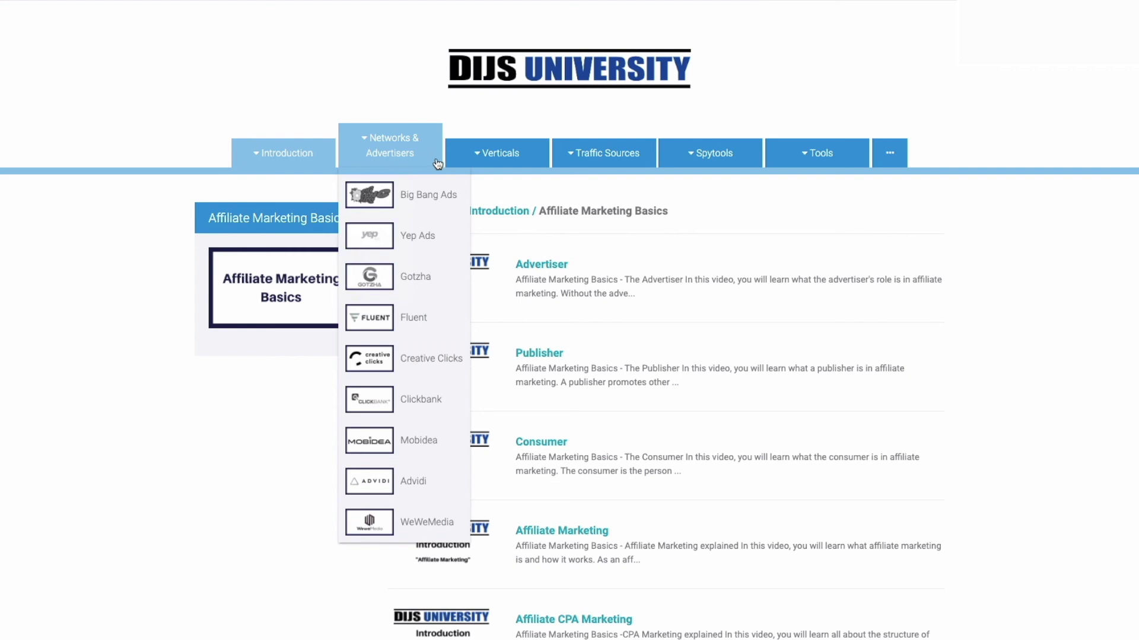
pyautogui.moveTo(485, 164)
pyautogui.moveTo(599, 161)
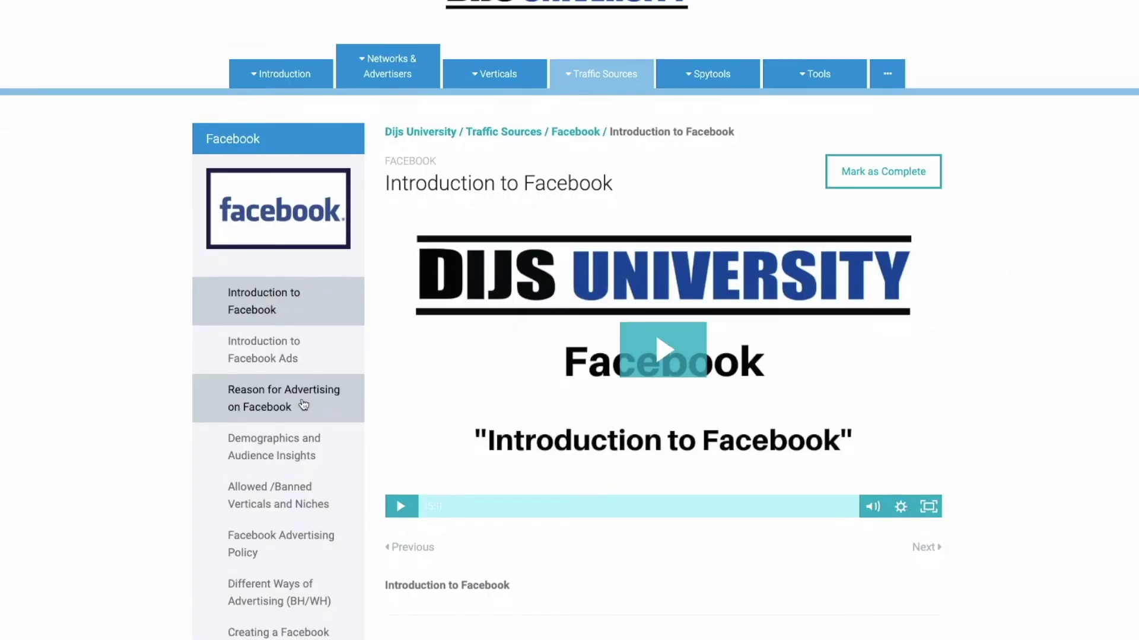
pyautogui.scroll(-2, 304, 403)
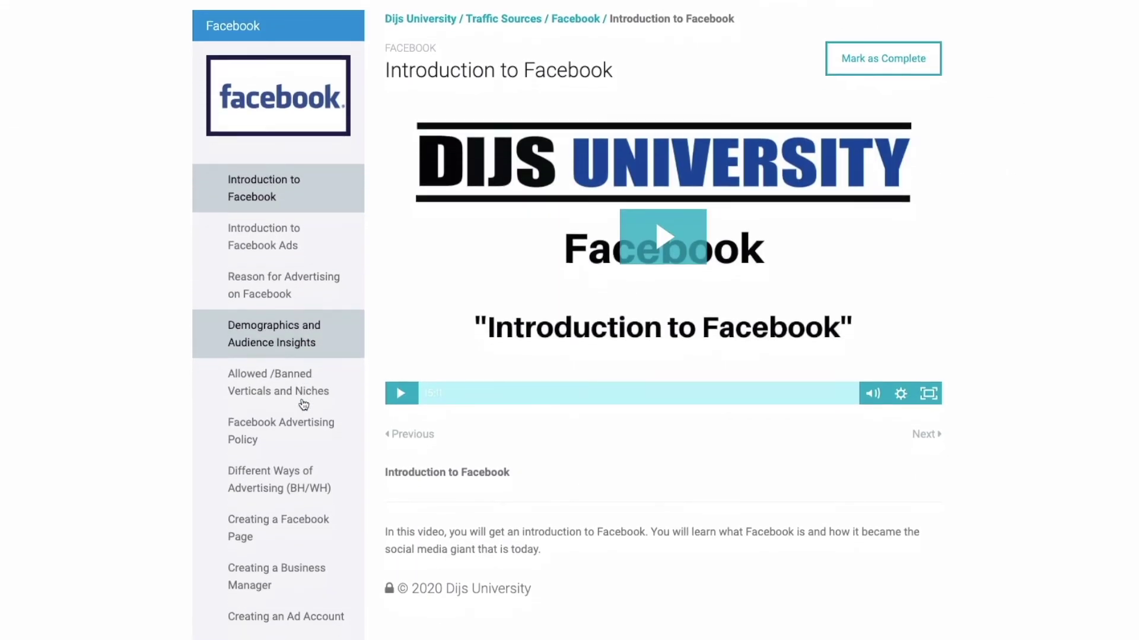
pyautogui.scroll(-3, 304, 404)
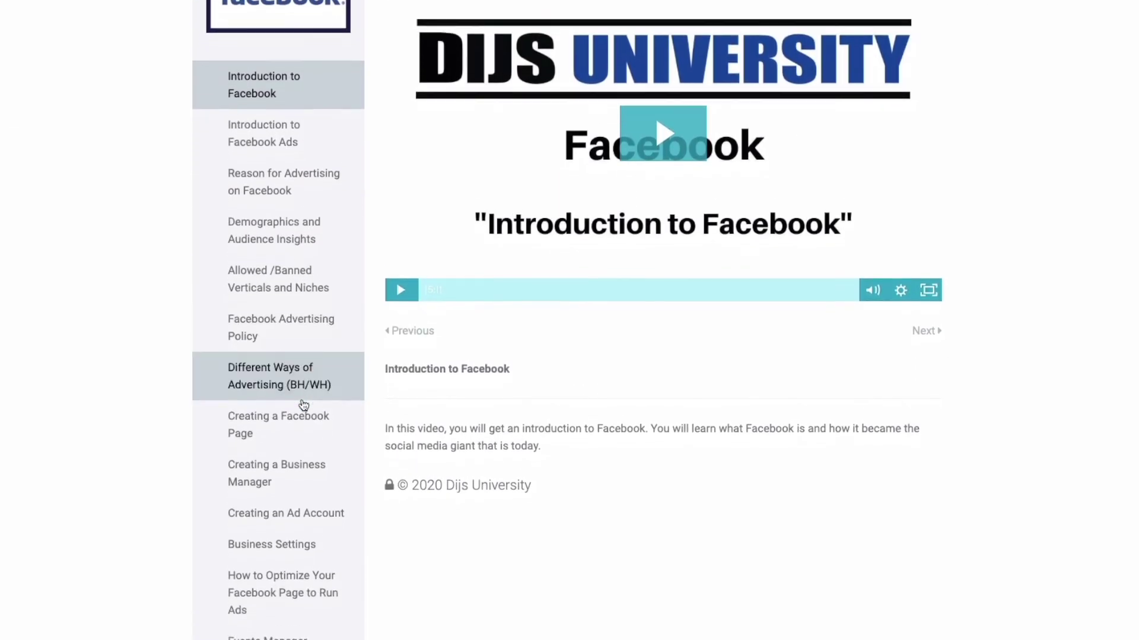
pyautogui.scroll(-5, 303, 405)
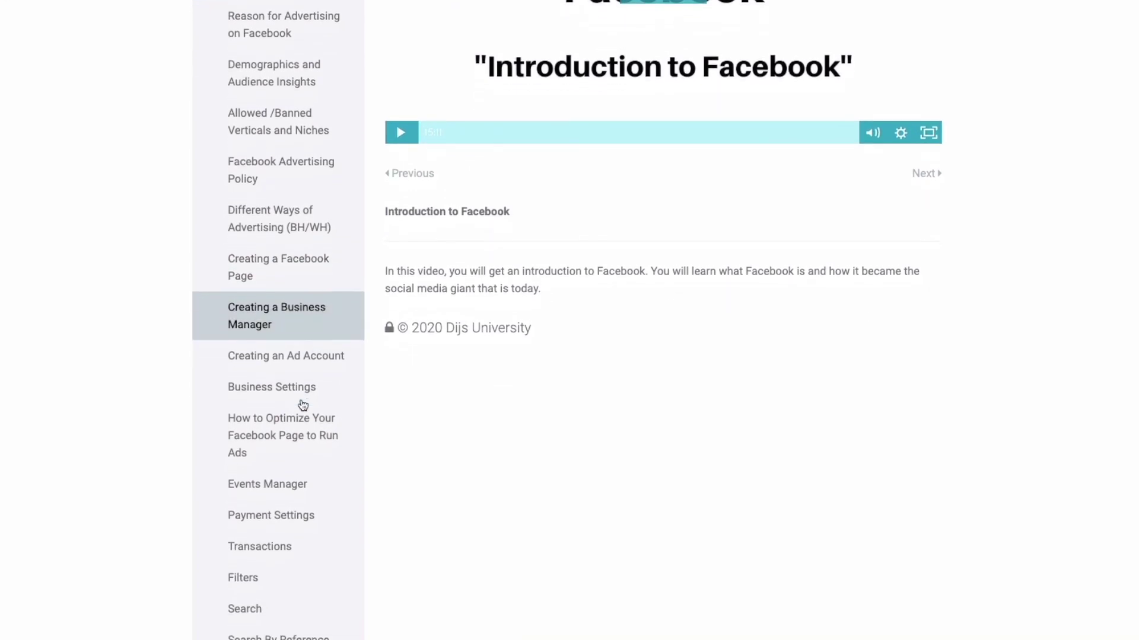
pyautogui.scroll(-1, 302, 405)
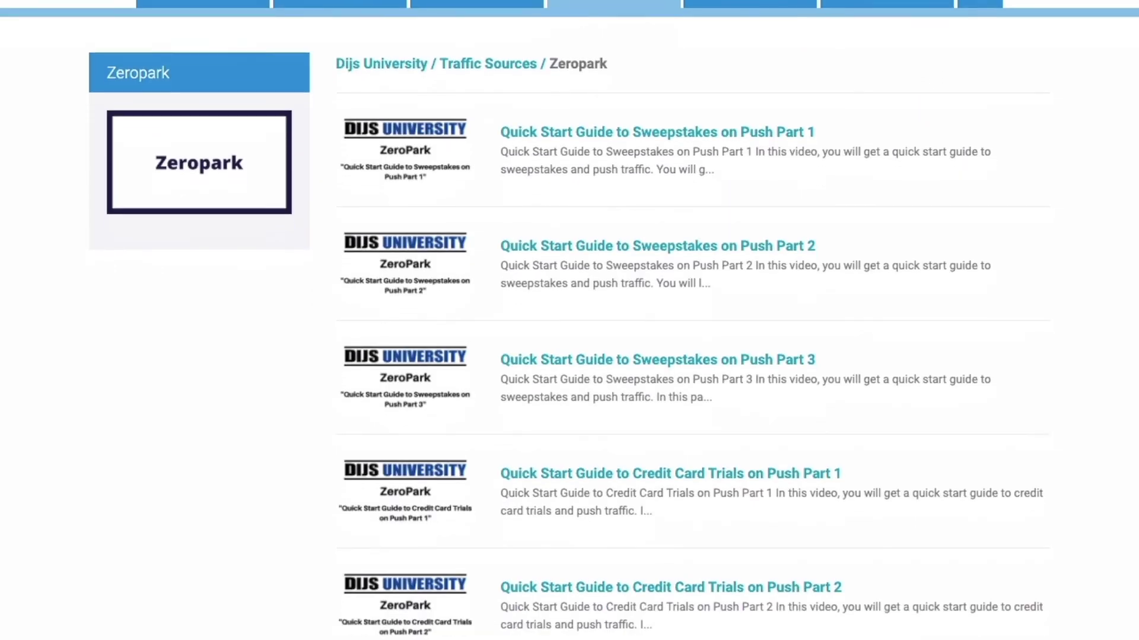
# - Look through the Zeropark lessons on sweepstakes and credit card trials for push traffic
pyautogui.scroll(-3, 569, 320)
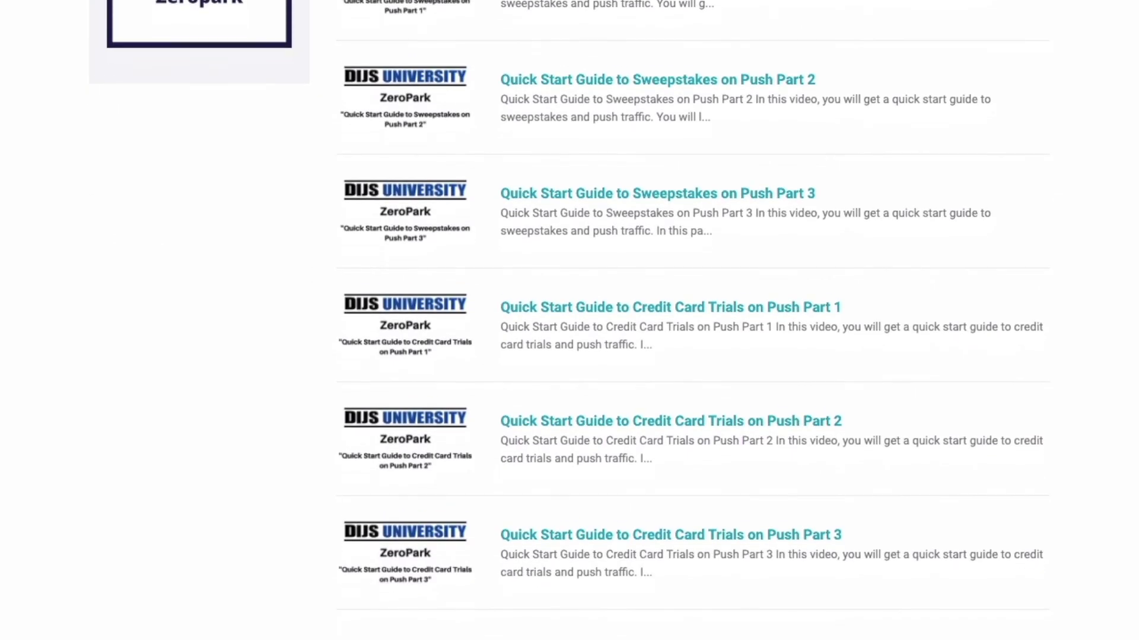
pyautogui.scroll(-1, 569, 320)
pyautogui.scroll(3, 569, 320)
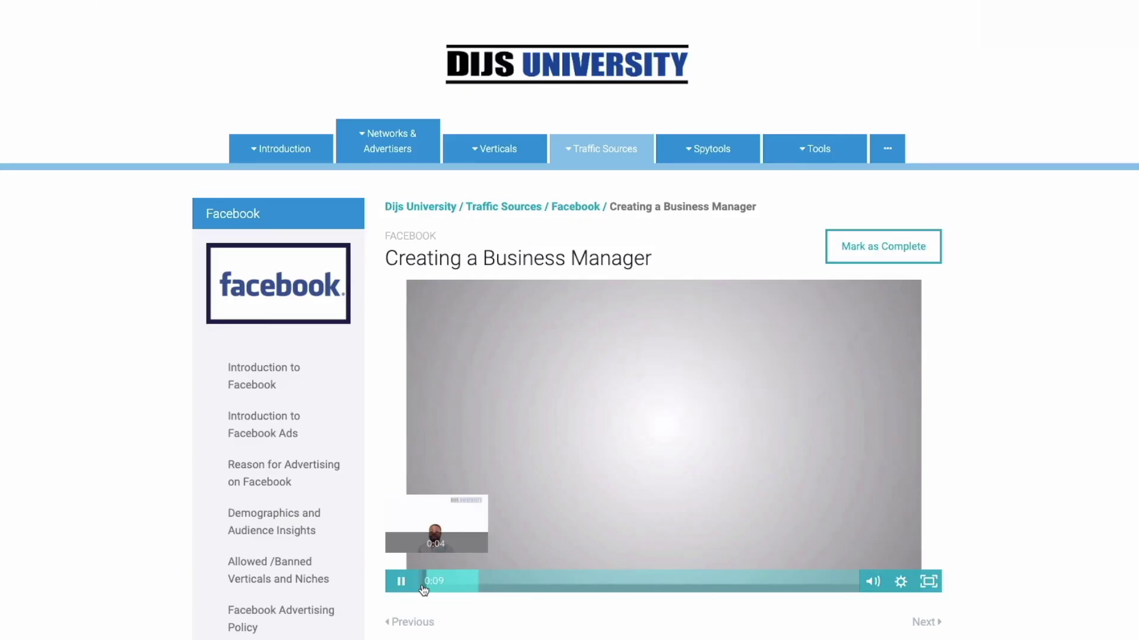